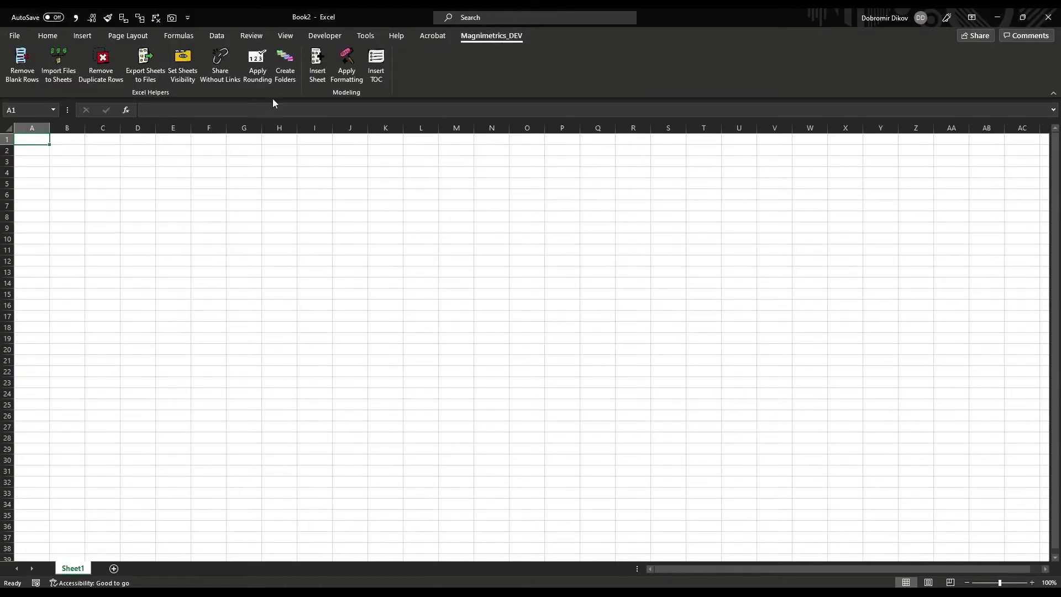
Apply Magnimetrics formatting: sheet RampUp, title 'Revenue & EBITDA Ramp-up', company Magnimetrics, currency EUR
left_click(346, 62)
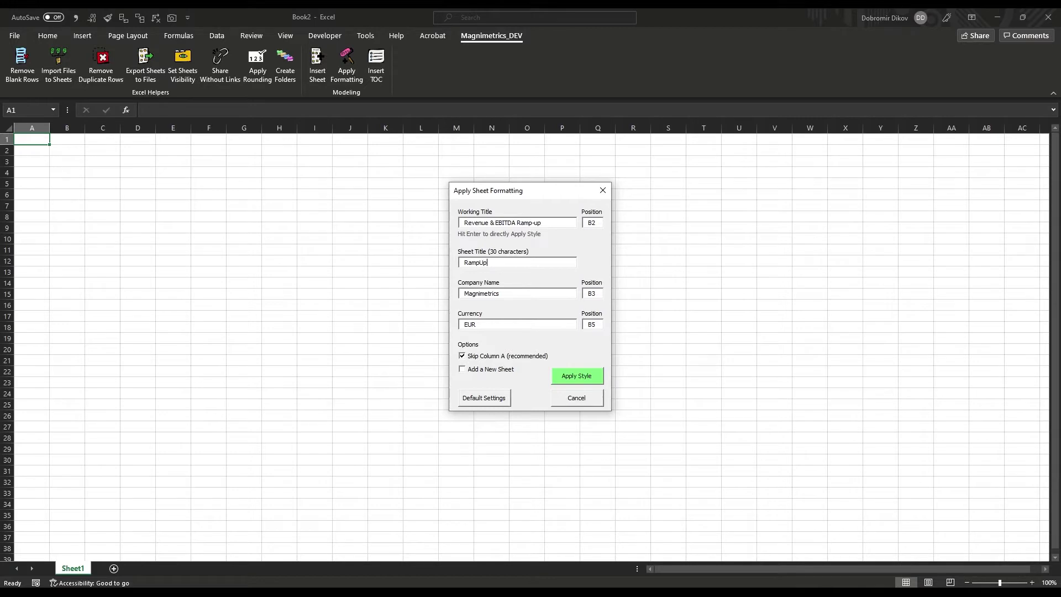
key("Return")
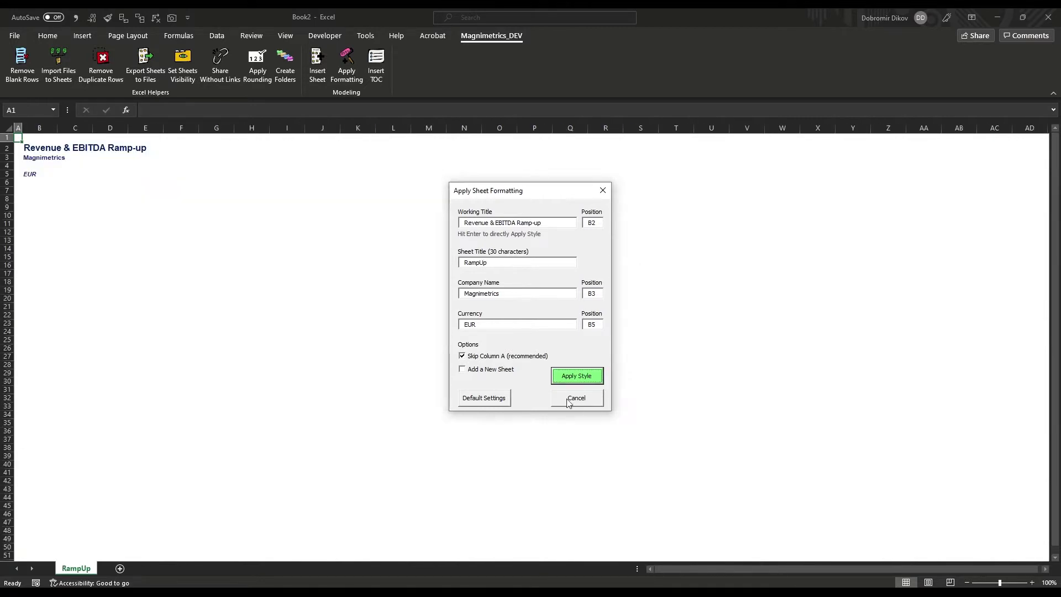
left_click(282, 286)
scroll(134, 231, "up", 1)
scroll(134, 230, "up", 3)
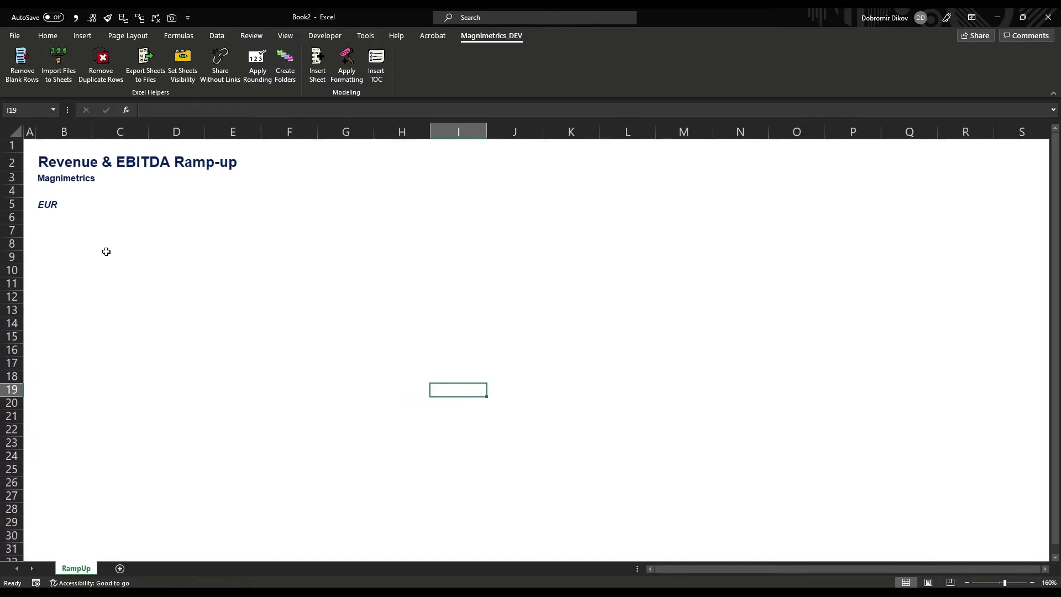
left_click(62, 228)
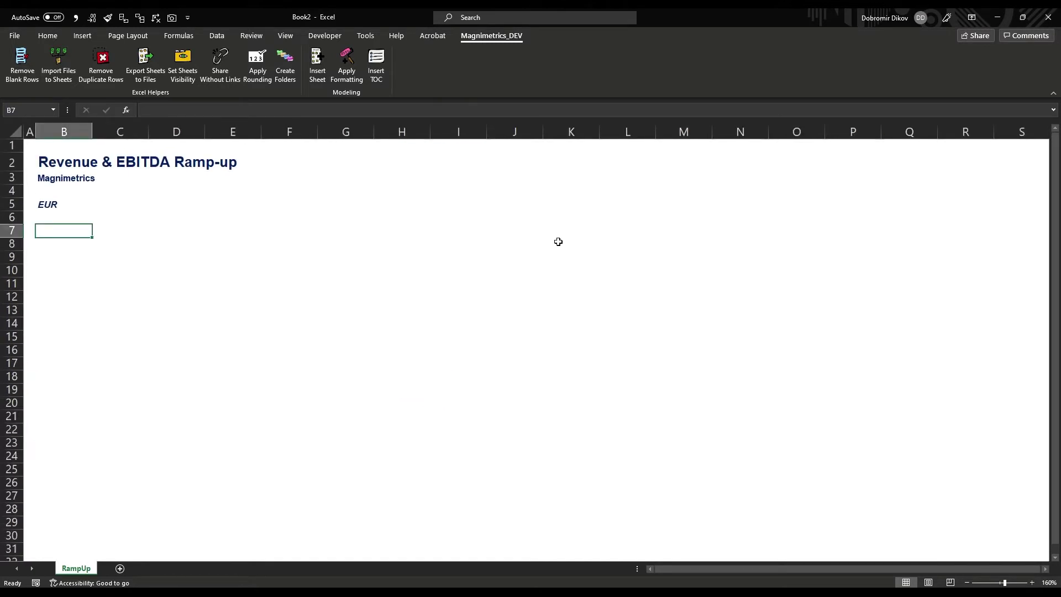
Fill the header row B7:J7 with dark blue
left_click(519, 231, "shift")
left_click(47, 36)
left_click(189, 74)
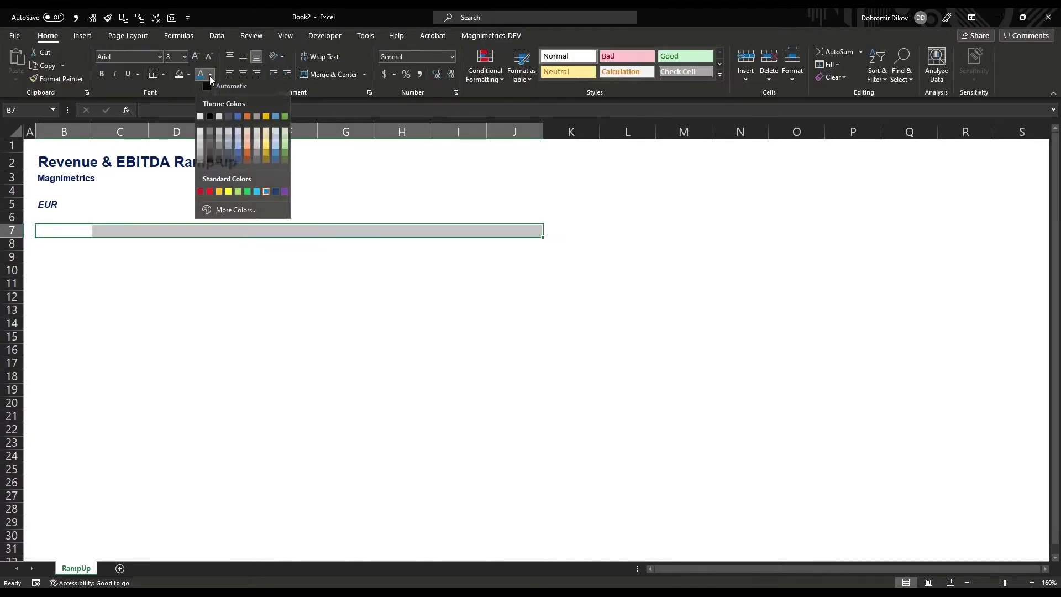
left_click(203, 118)
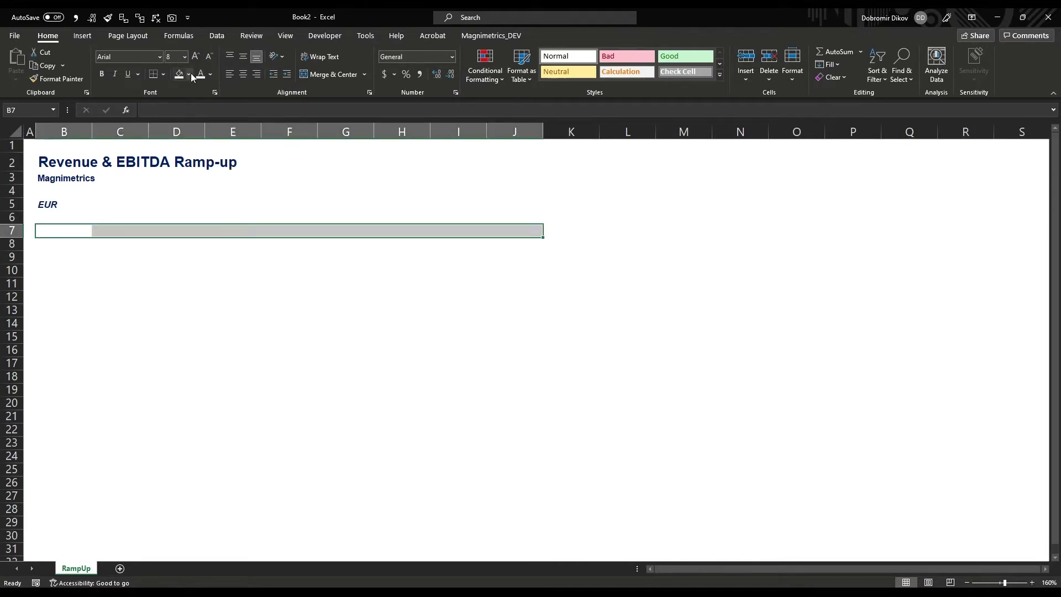
left_click(188, 74)
left_click(253, 178)
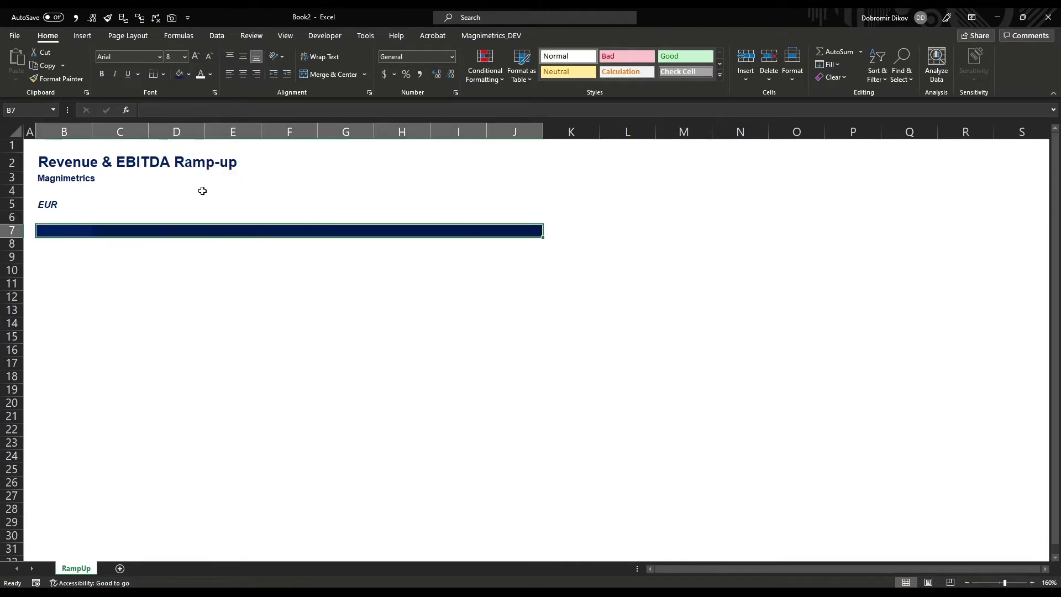
left_click(345, 232)
Enter 2021 in F7 with custom format "CY " General, shown bold as CY 2021
left_click(305, 231)
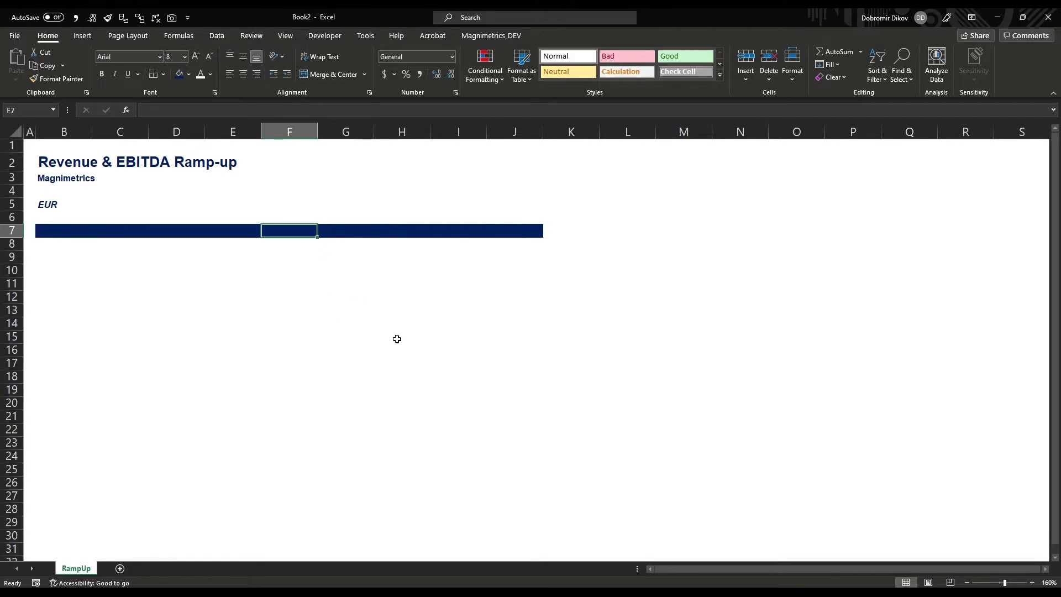
type("2021")
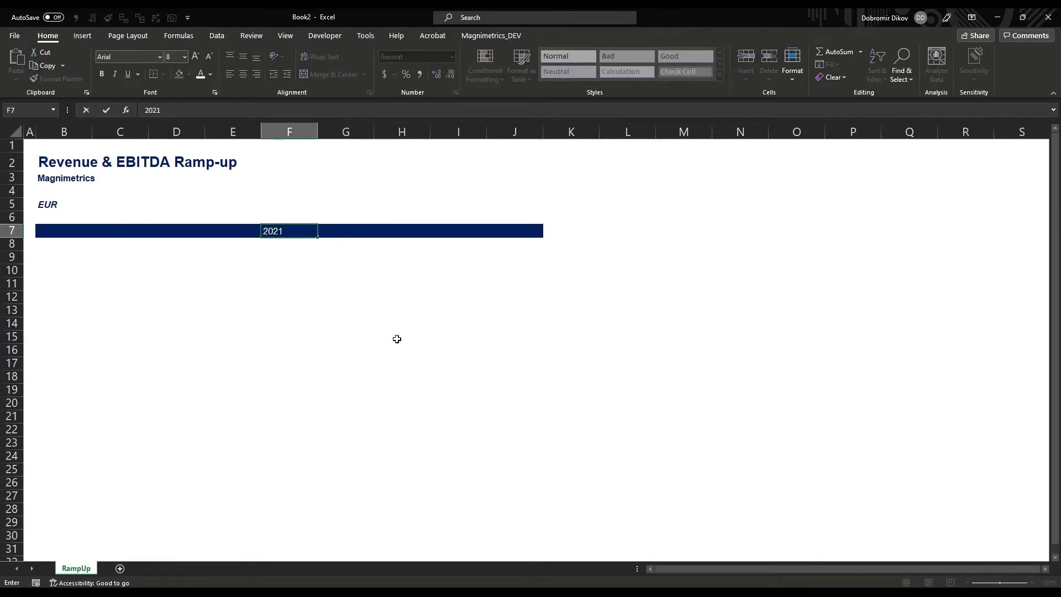
key("Return")
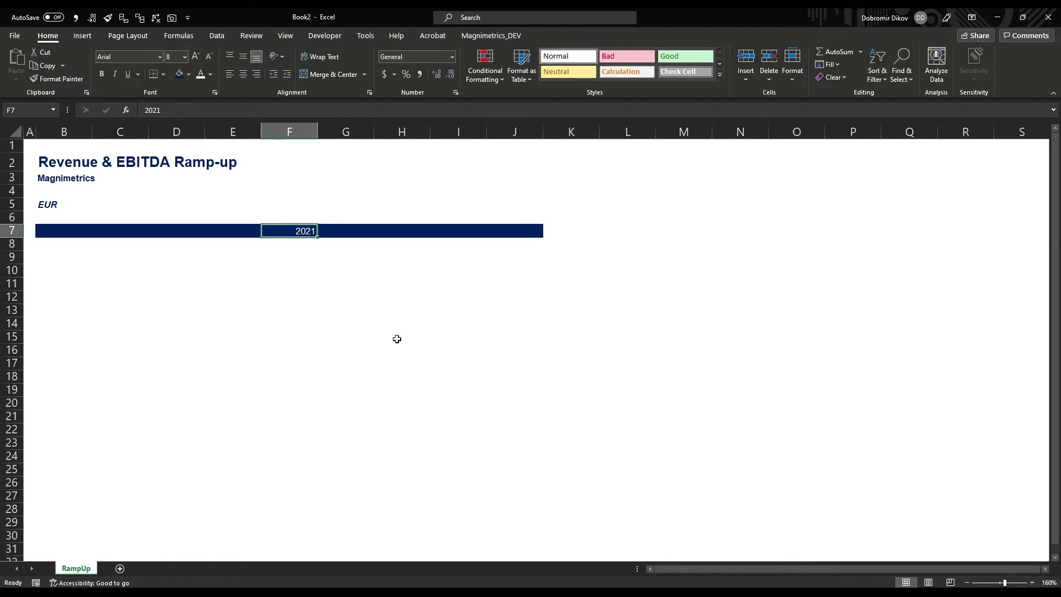
key("ctrl+1")
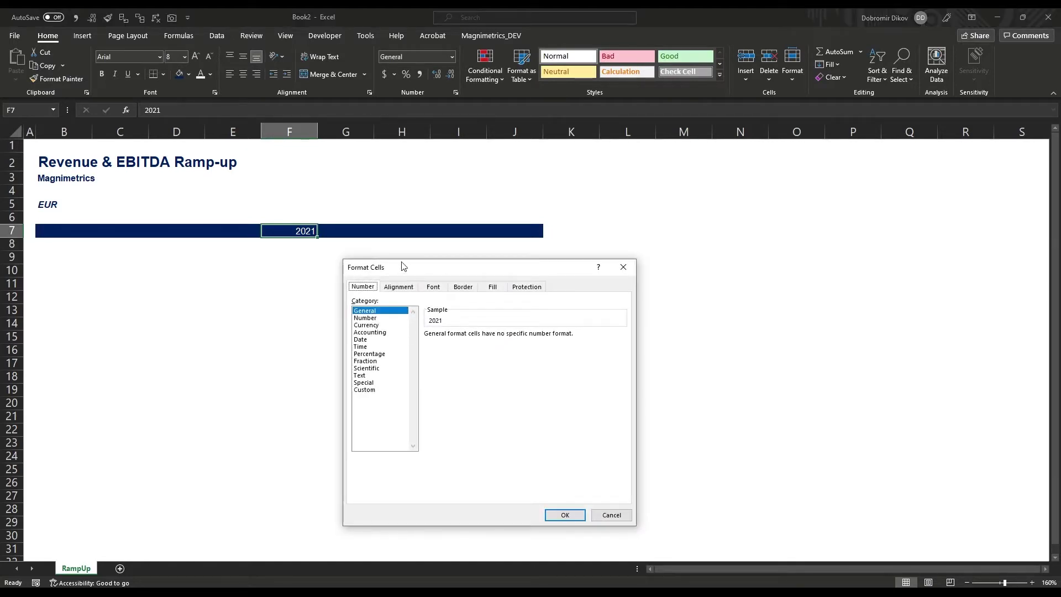
left_click(364, 390)
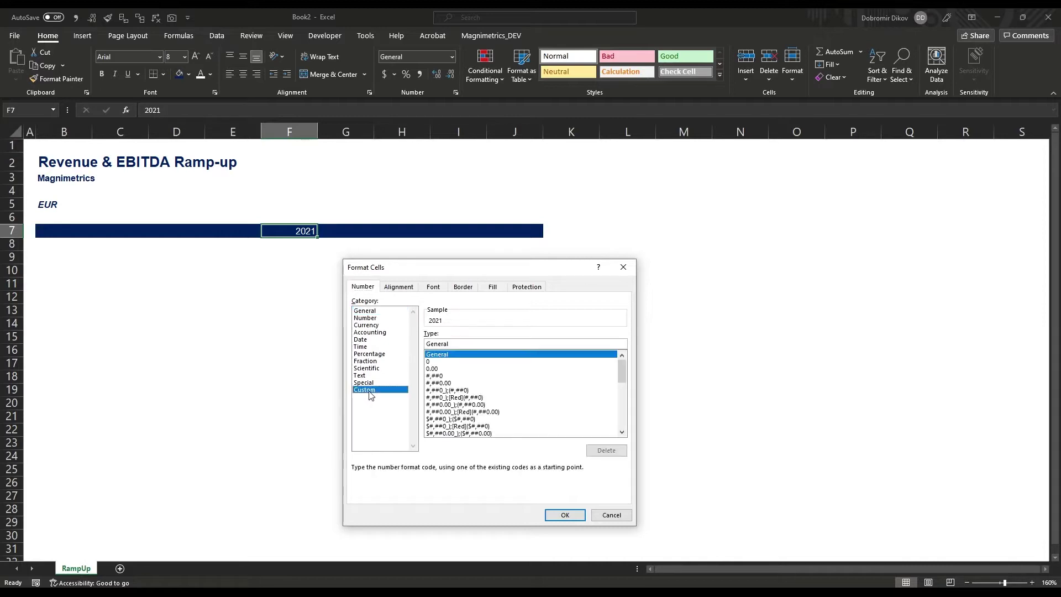
left_click(428, 344)
type("\"CY\"")
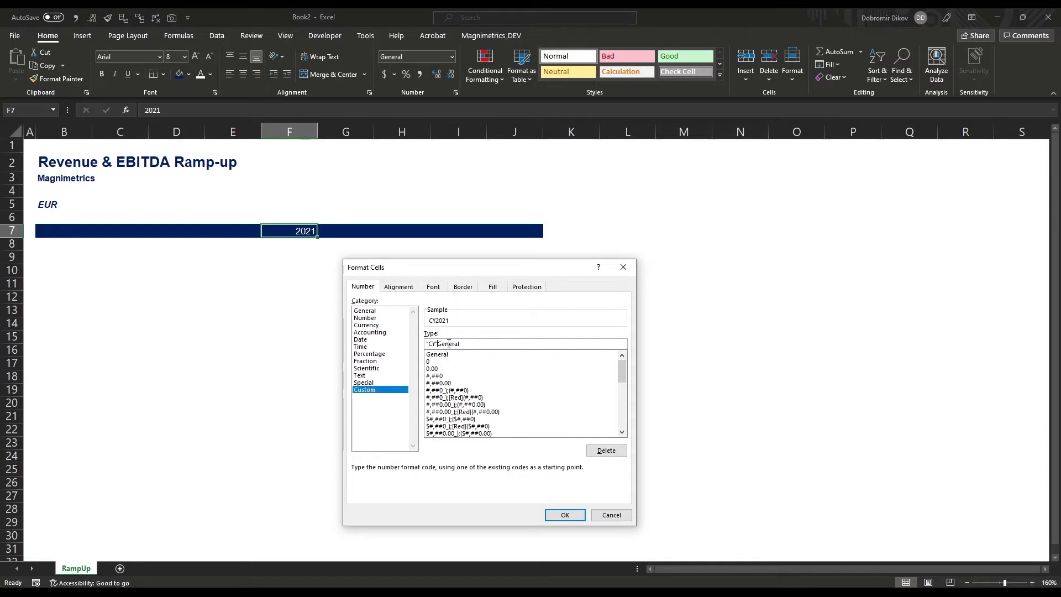
key("BackSpace")
key("Return")
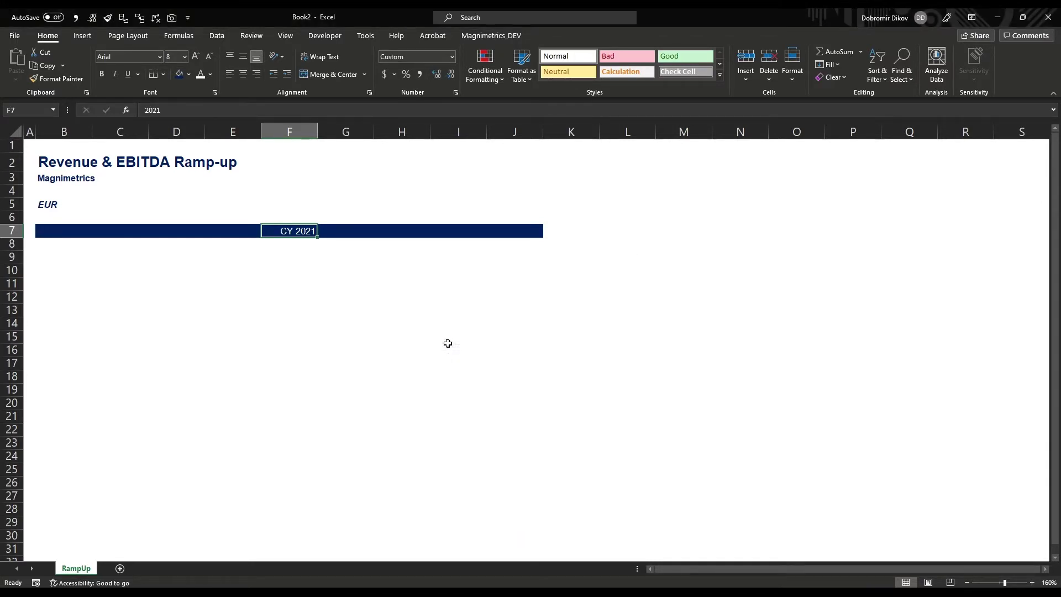
key("Left")
key("Right")
key("ctrl+b")
Fill bold =F7+1 years through J7 (CY 2025), widen columns F–J and auto-fit column B
key("Right")
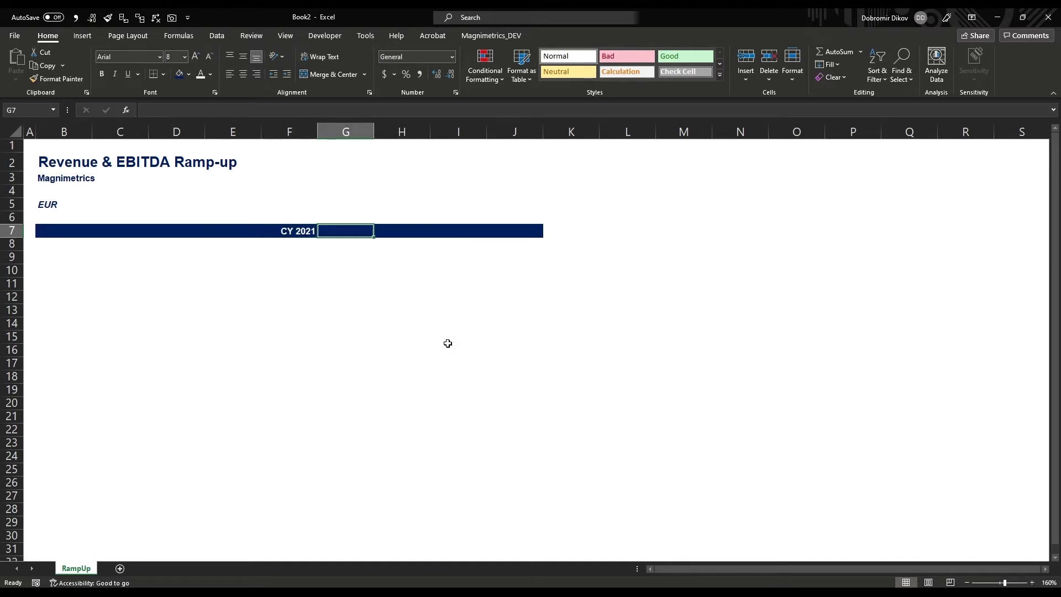
type("=")
key("Left")
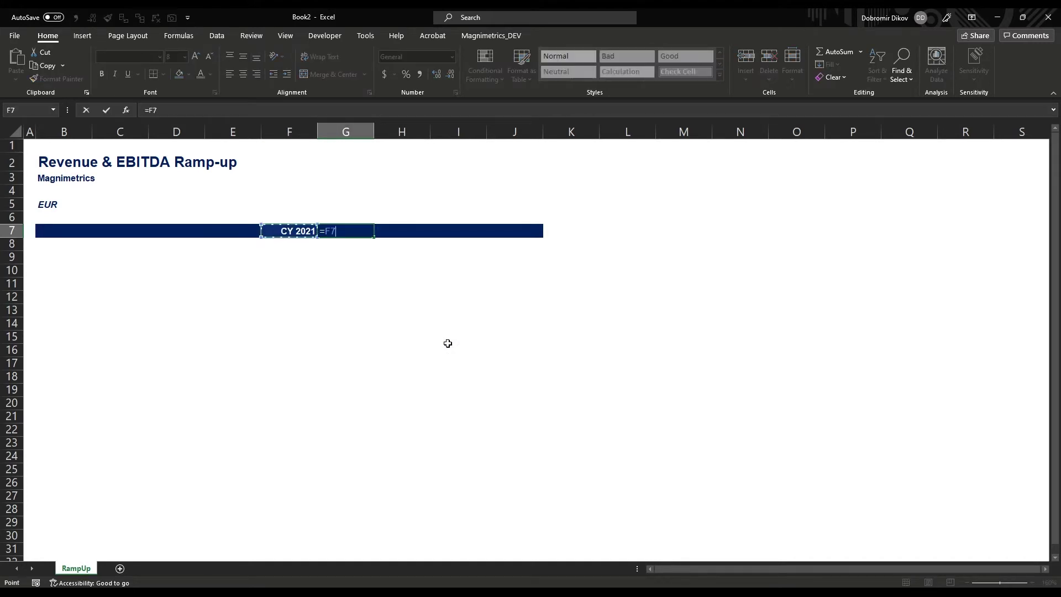
type("+1")
key("ctrl+Return")
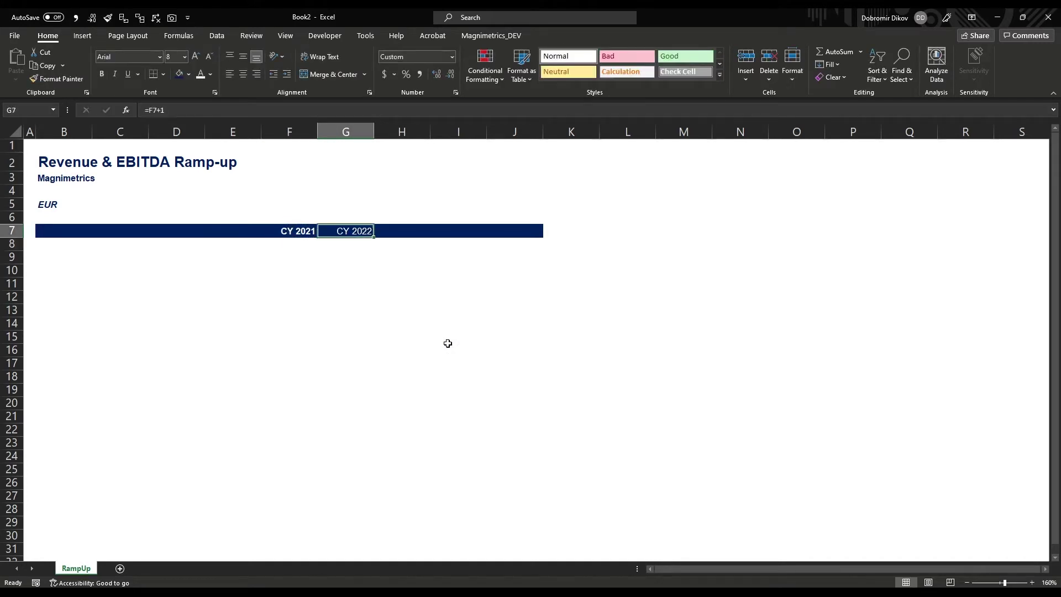
key("ctrl+b")
key("shift+Right")
key("shift+Right")
key("shift+Right")
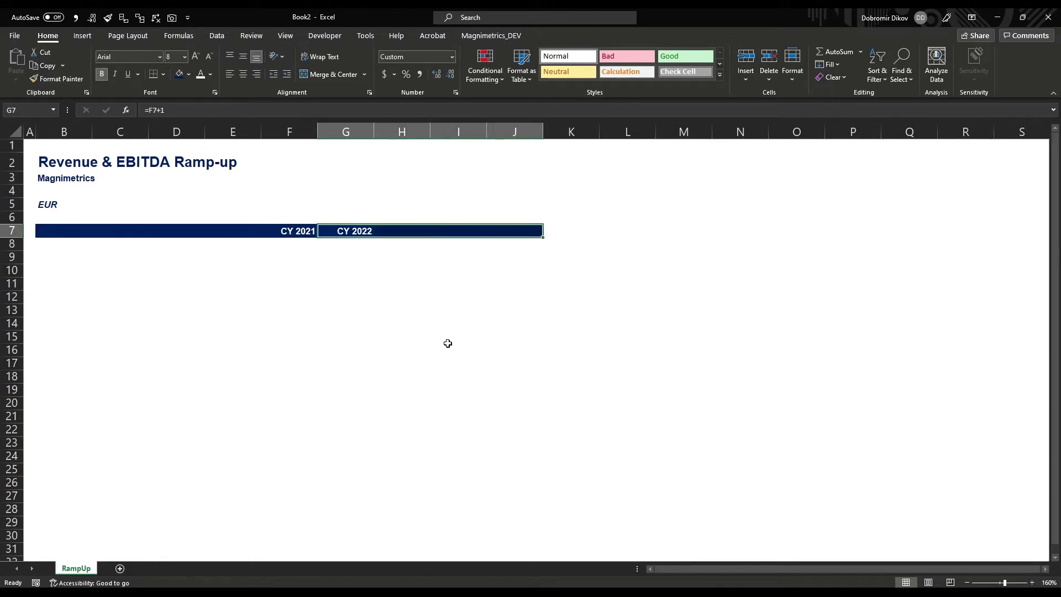
key("ctrl+r")
left_click_drag(290, 132, 517, 131)
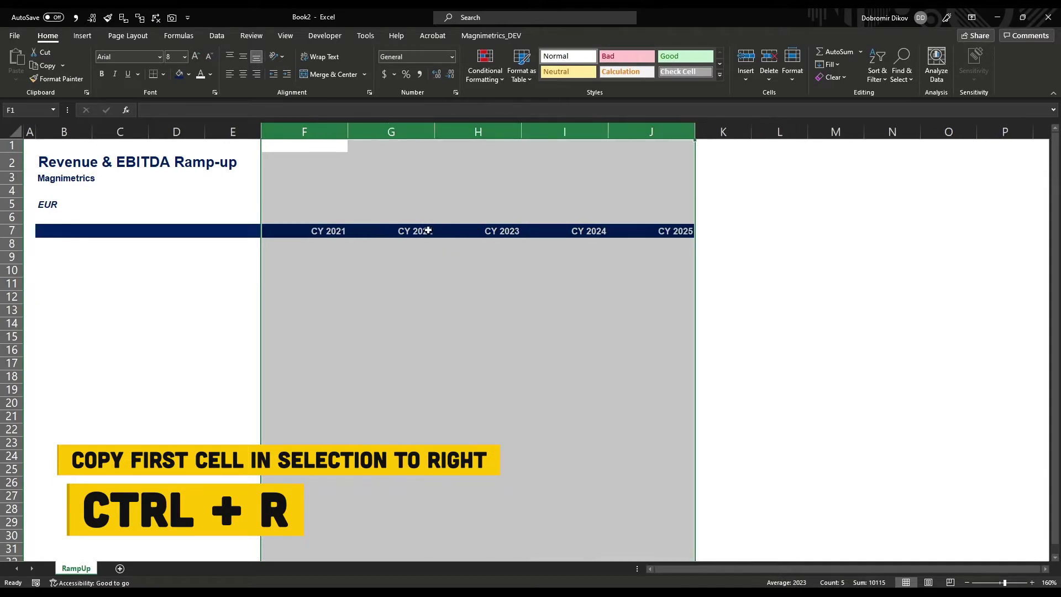
double_click(92, 132)
Type ASSUMPTIONS in B9 and make B9:J9 a bold, light blue band
left_click(305, 298)
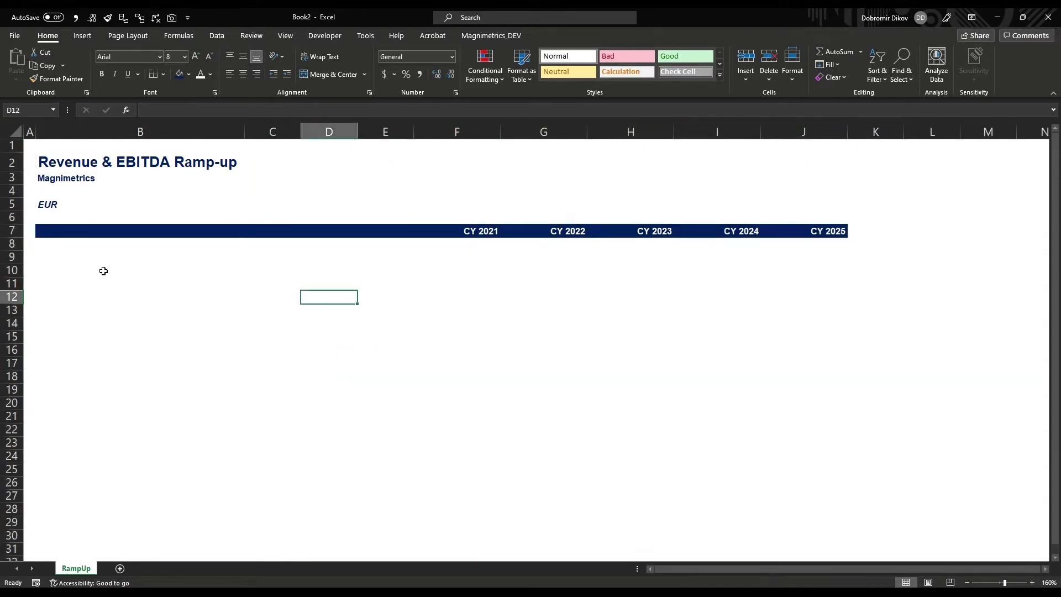
left_click(61, 258)
type("AS")
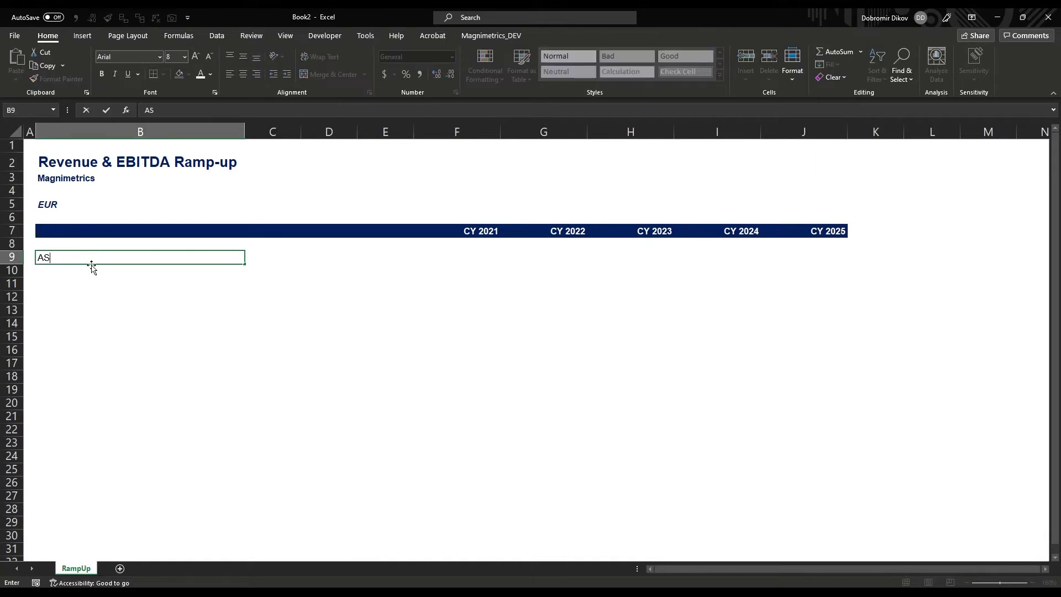
type("SUMPTIONS")
key("Return")
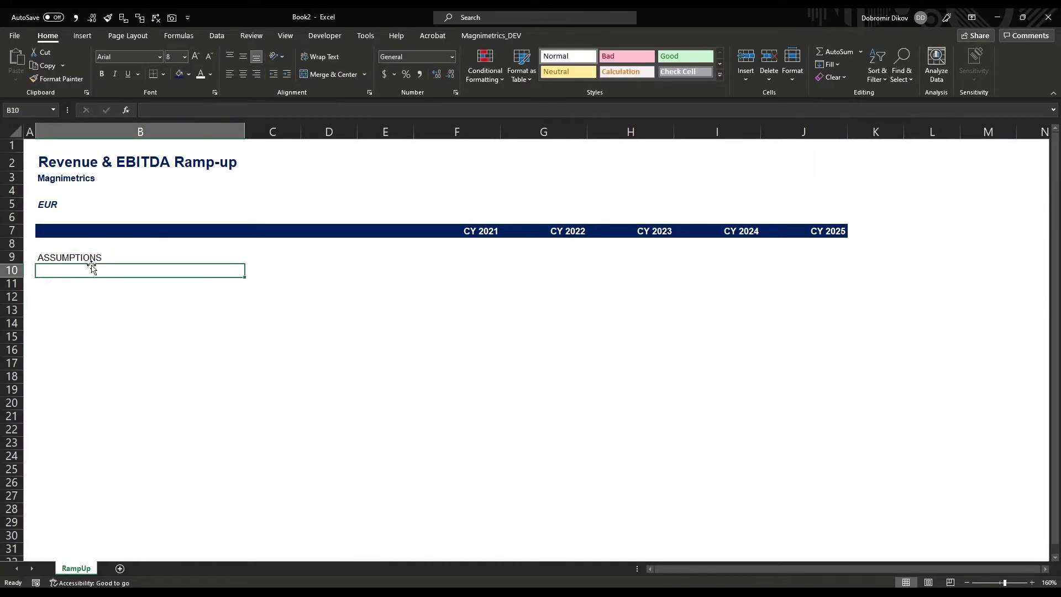
key("Up")
key("ctrl+shift+h")
left_click(189, 74)
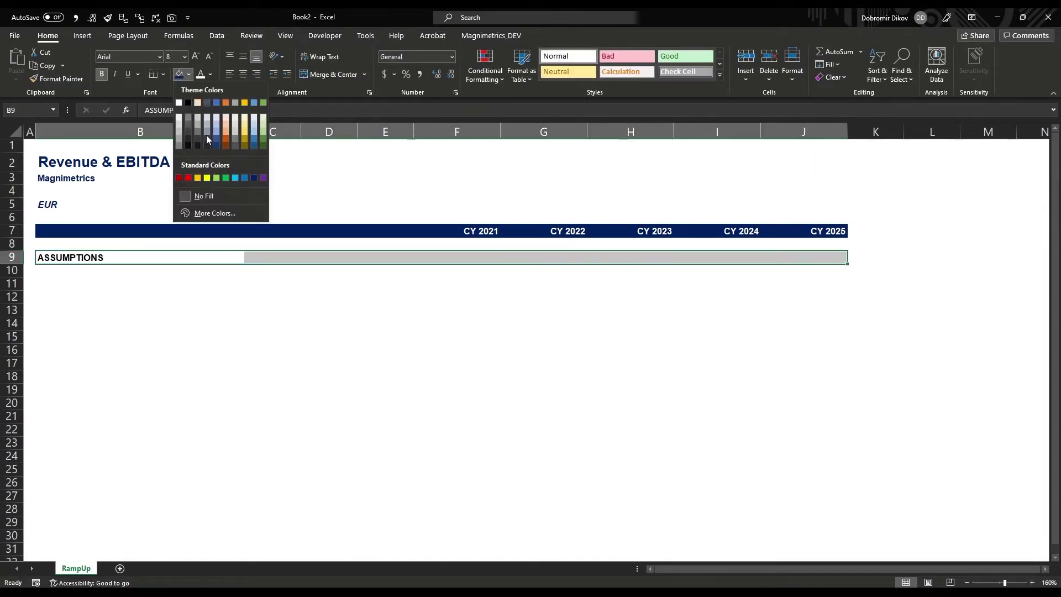
left_click(254, 119)
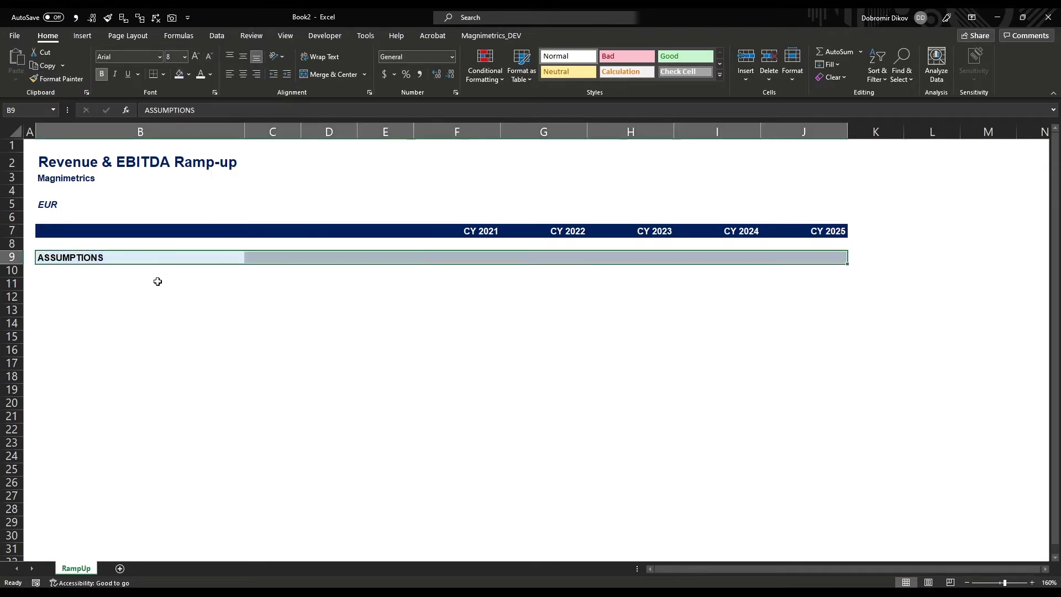
left_click(75, 491)
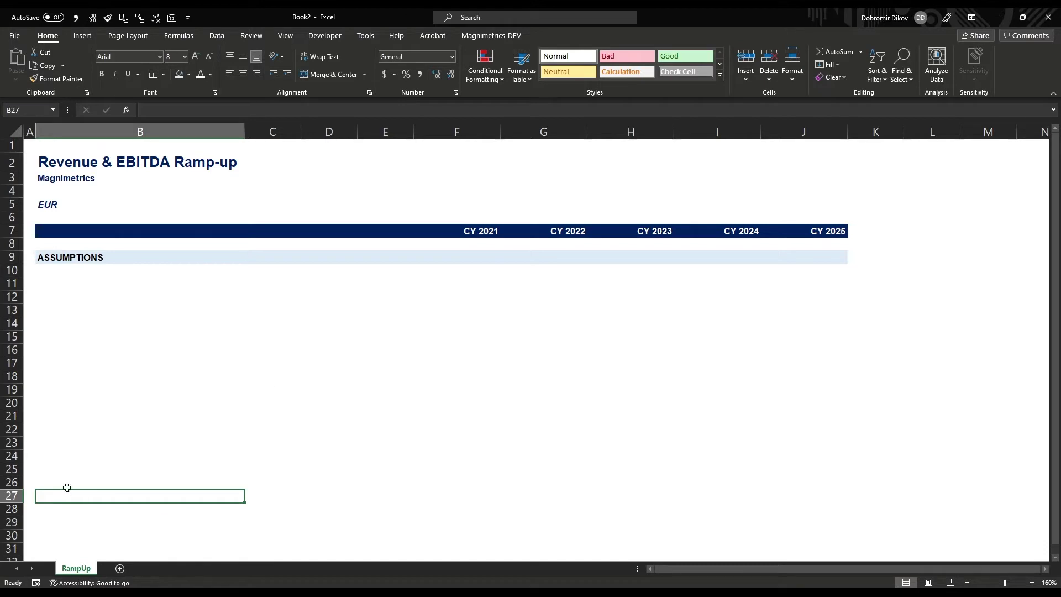
left_click(94, 257)
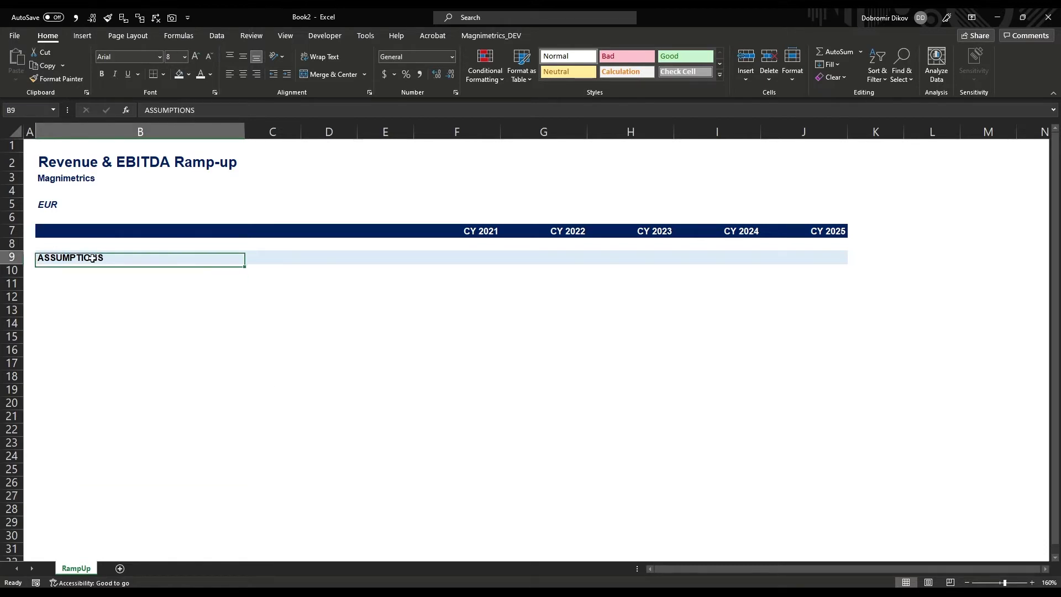
left_click(72, 508)
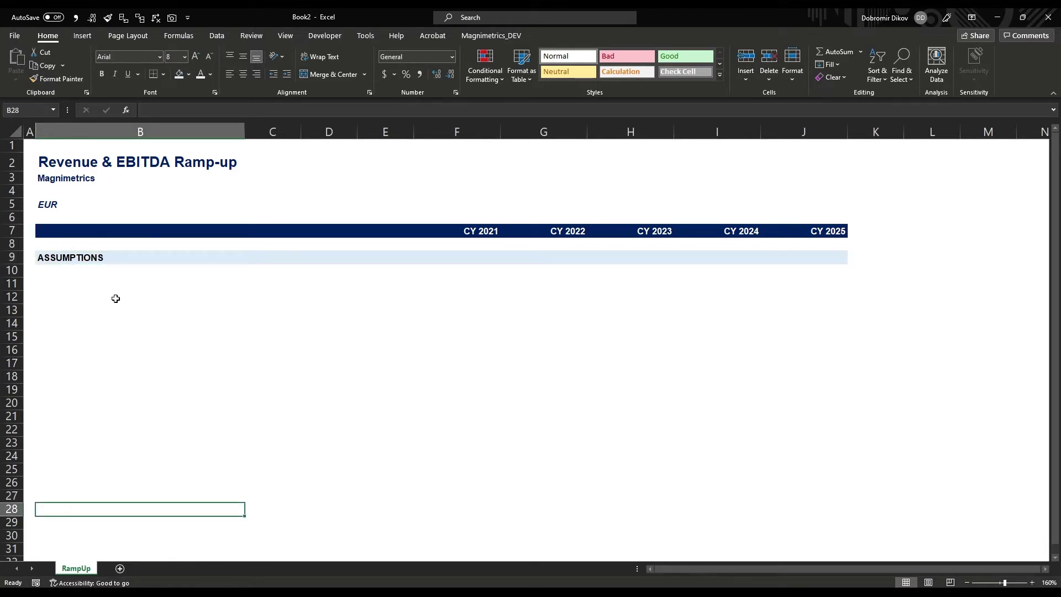
left_click(75, 281)
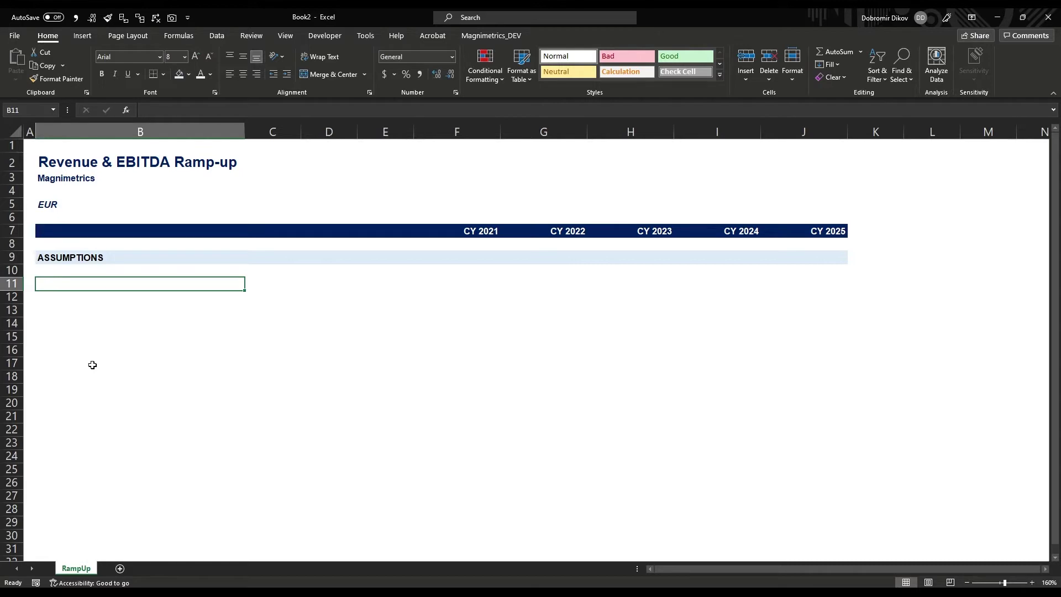
Label B11 'New locations' and B12 'Total locations', with row 12 bold and top-and-bottom bordered
type("New")
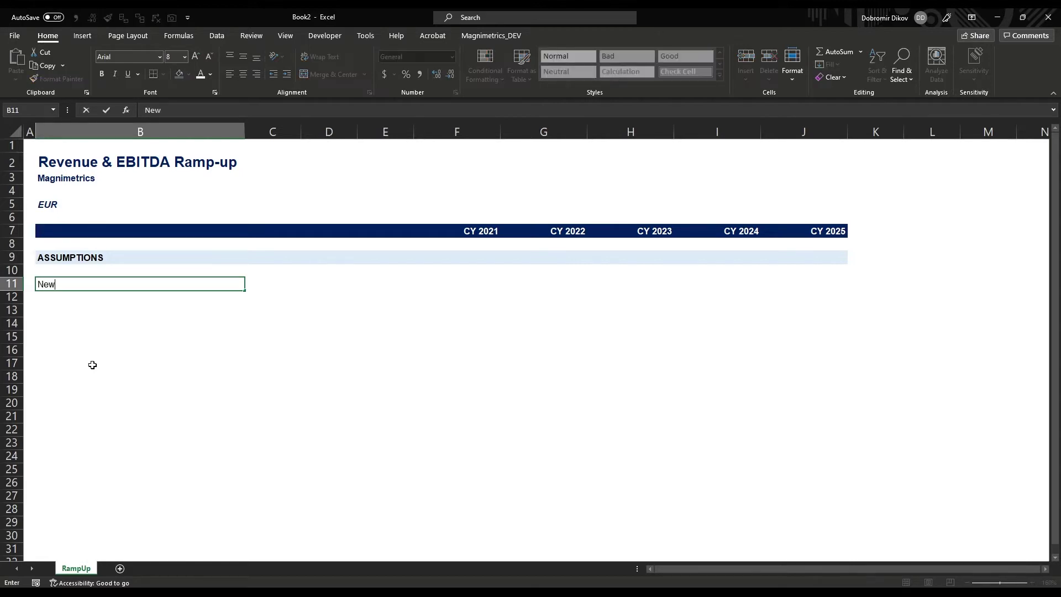
type(" locations")
key("Return")
type("Total ")
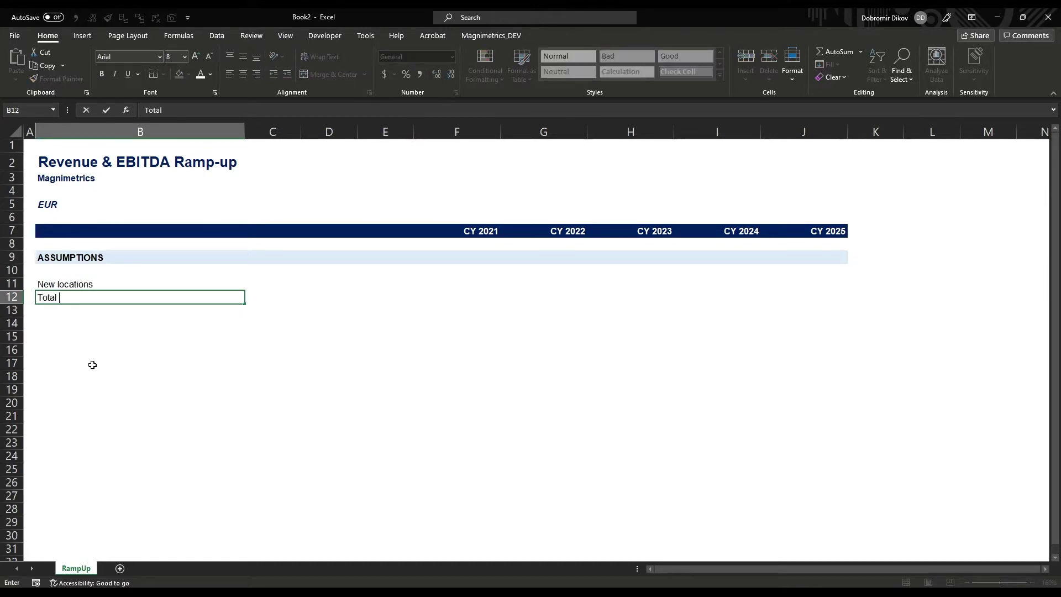
type("locations")
key("ctrl+Return")
key("shift+Right")
key("shift+Right")
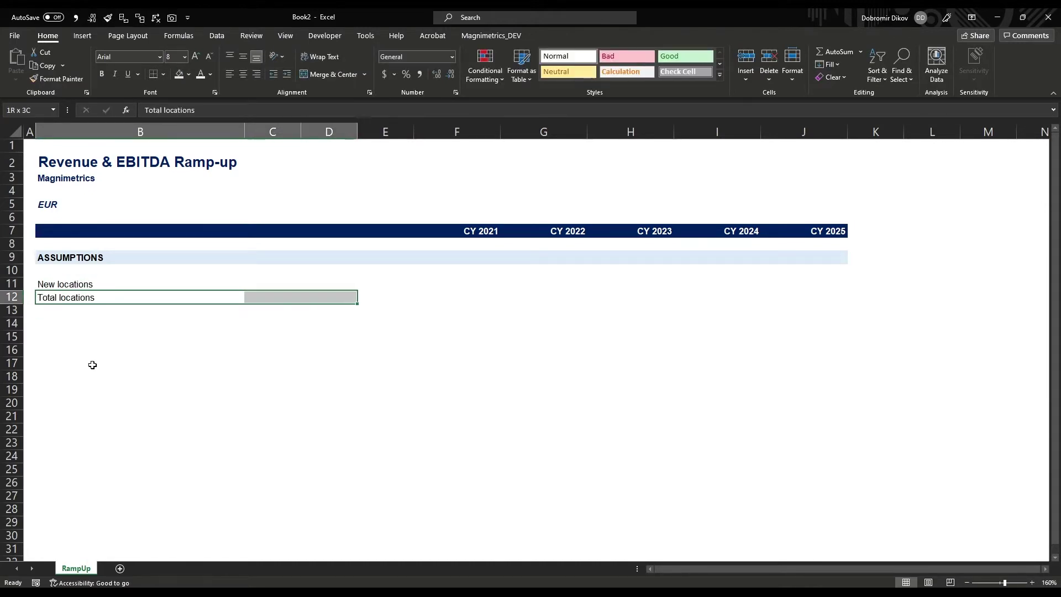
key("shift+Right")
key("shift+Right")
key("shift+Right")
key("shift+Right")
key("shift+Right")
key("shift+Right")
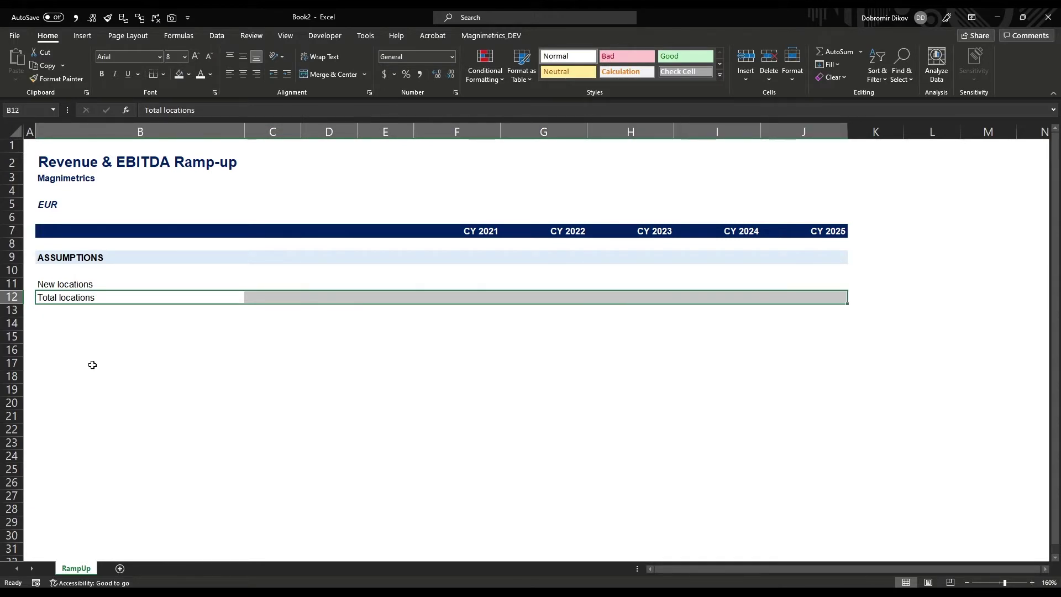
key("ctrl+b")
left_click(163, 74)
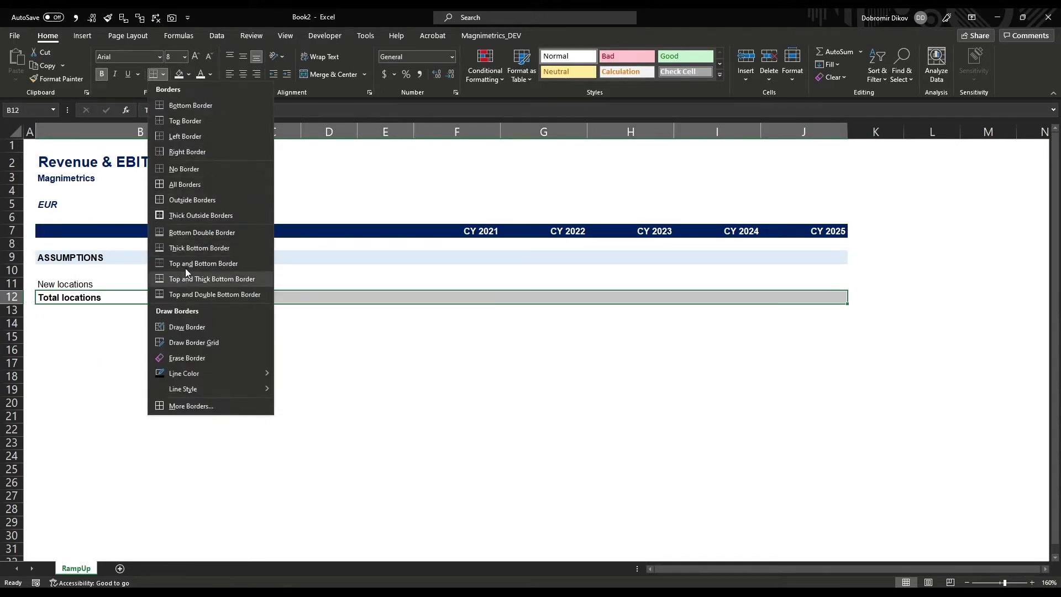
left_click(186, 278)
Set the New locations input cells F11:J11 to blue font
left_click(490, 283)
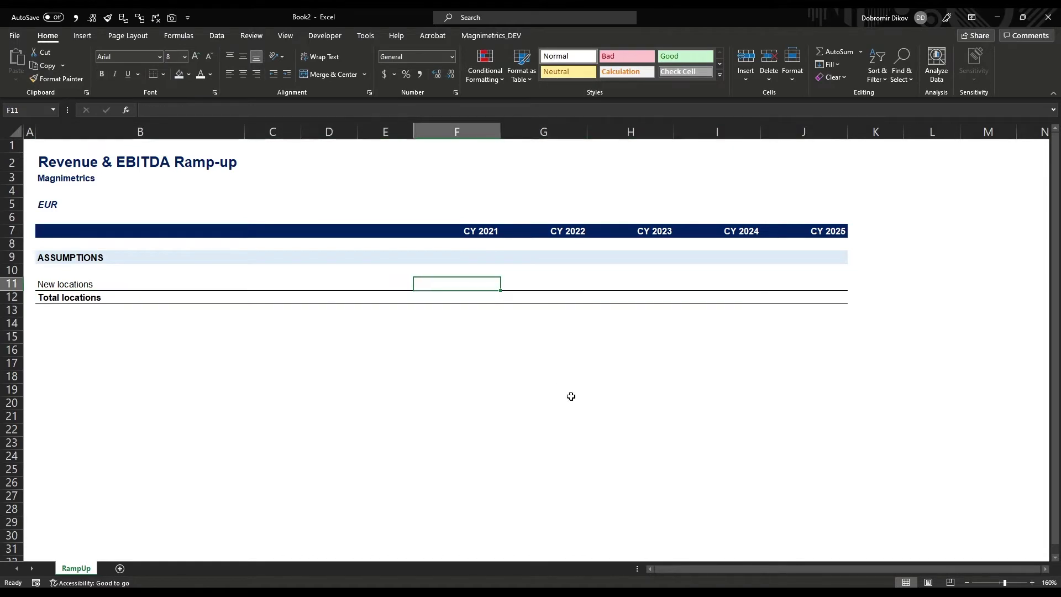
left_click(826, 288, "shift")
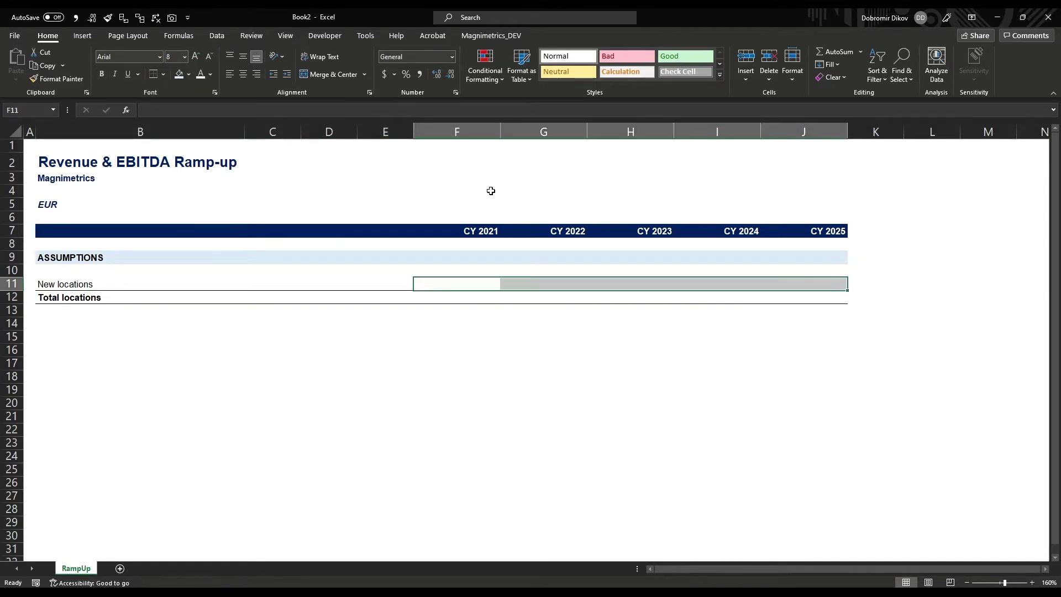
left_click(210, 74)
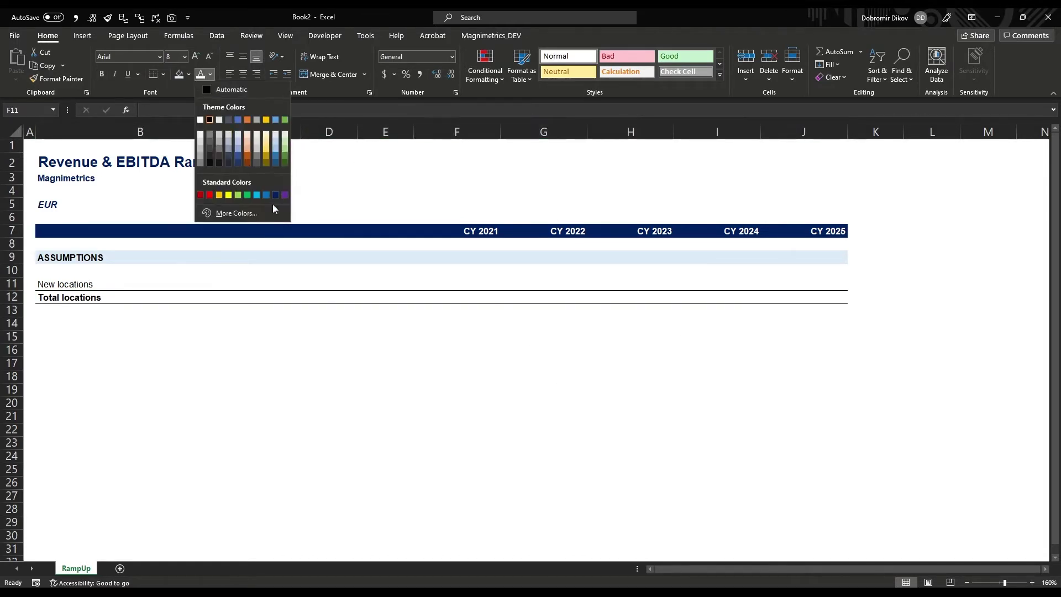
left_click(266, 195)
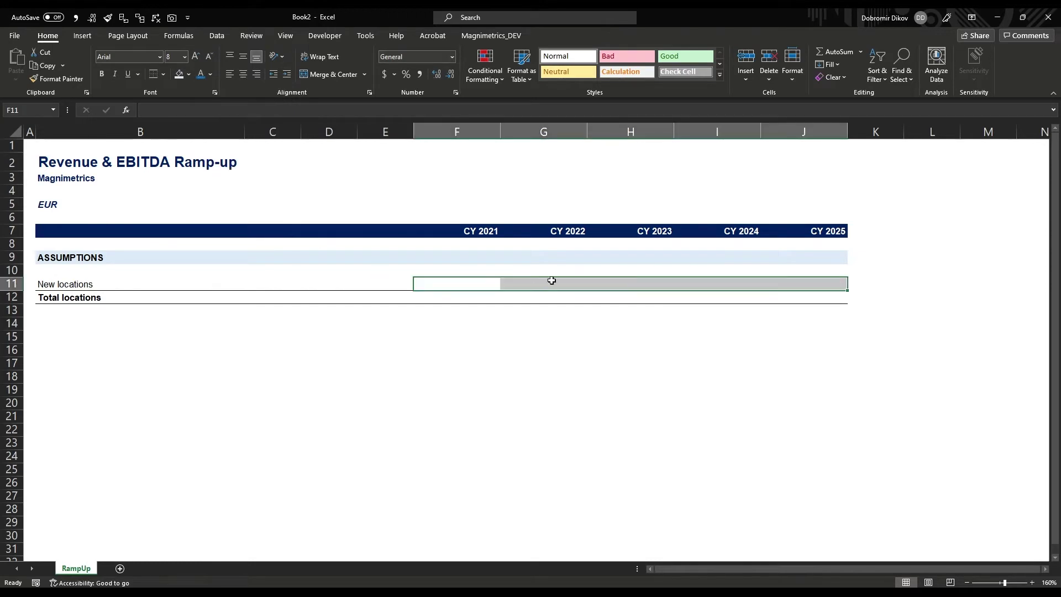
Enter new locations 1, 3, 5, 10, 15 for CY 2021–CY 2025
left_click(487, 284)
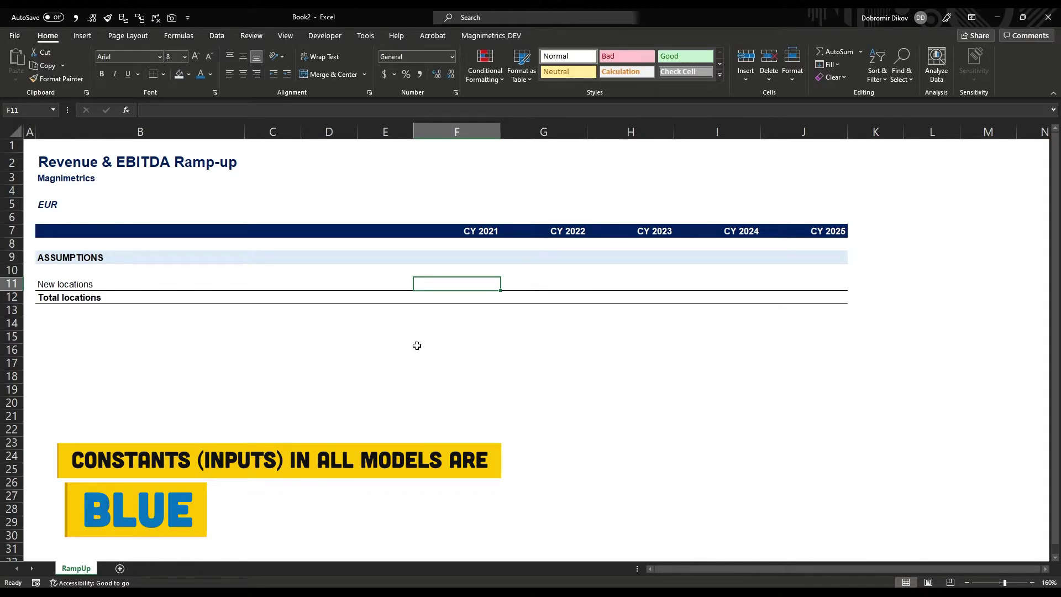
type("1")
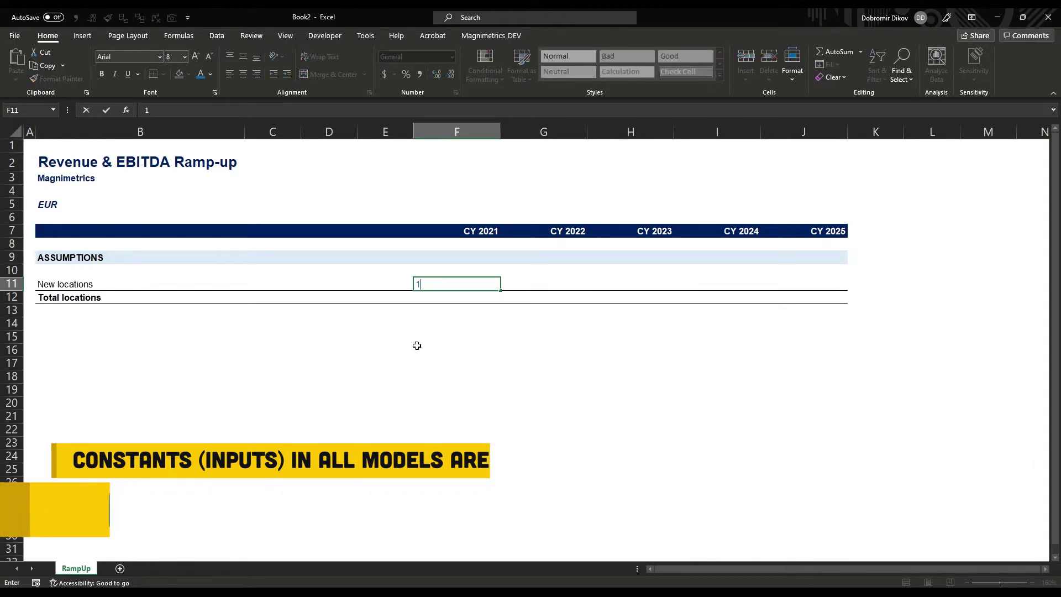
key("Tab")
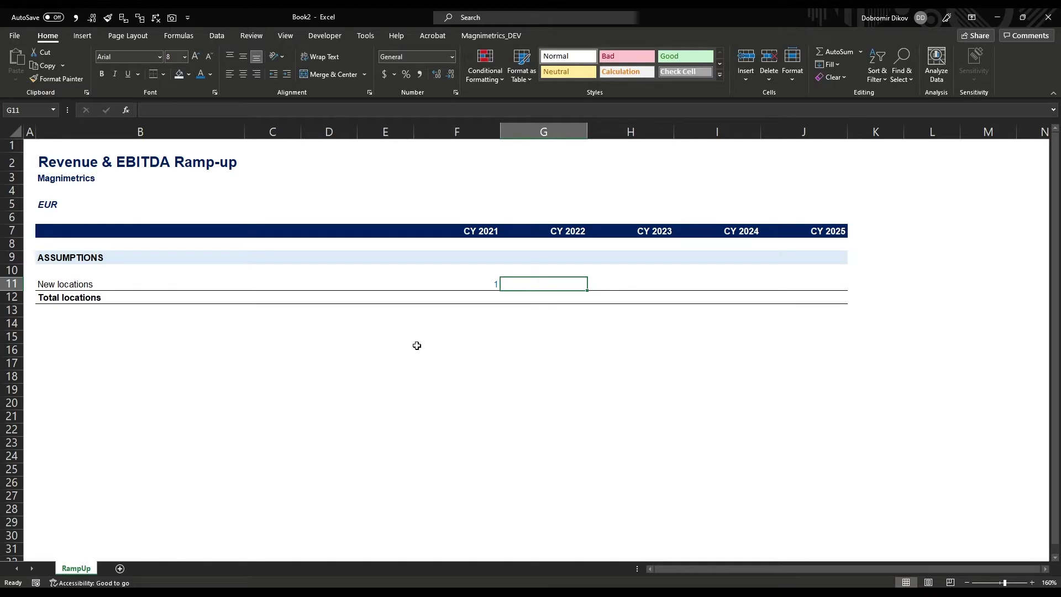
type("3")
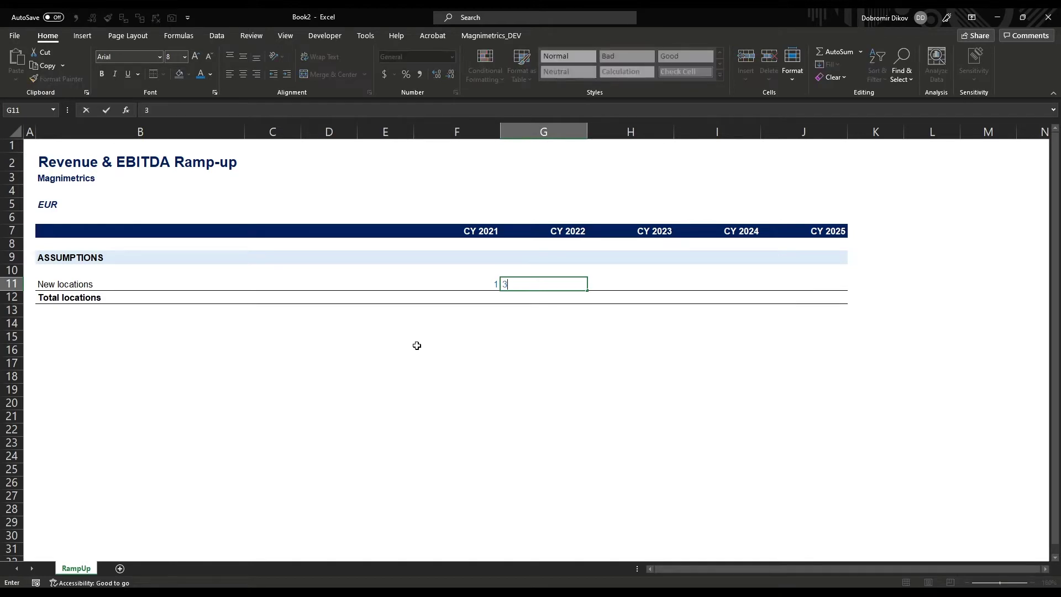
key("Tab")
type("5")
key("Tab")
type("10")
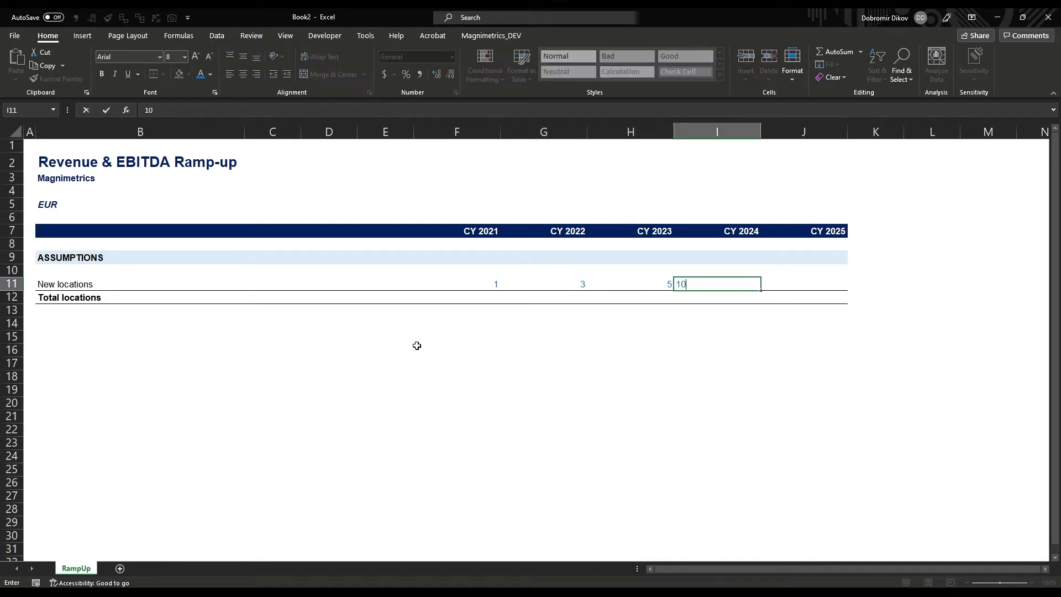
key("Tab")
type("15")
key("Return")
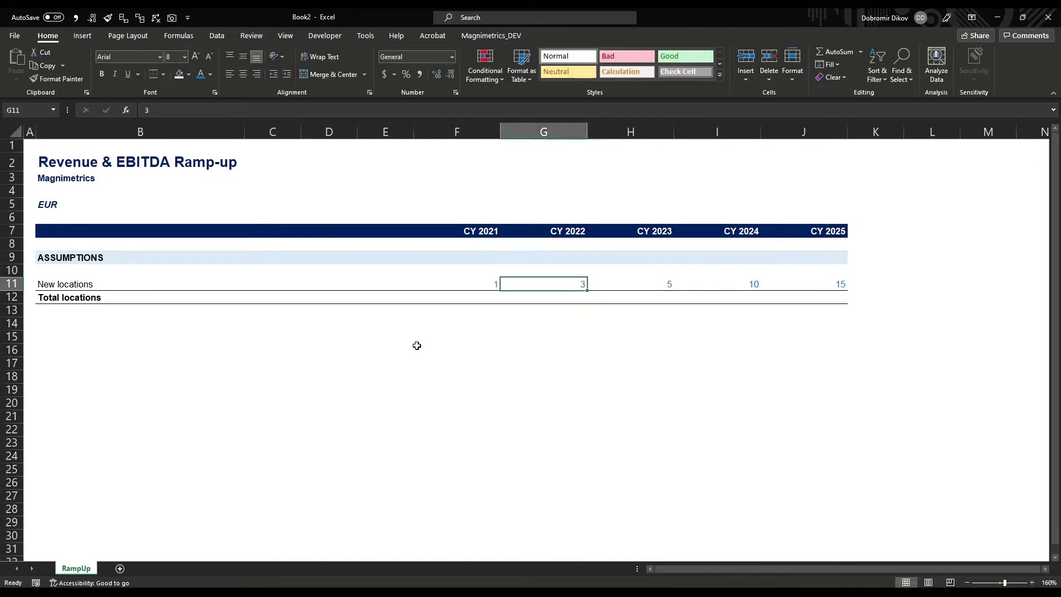
Fill the running total =E12+F11 across F12:J12, giving 1, 4, 9, 19, 34
type("=")
key("Left")
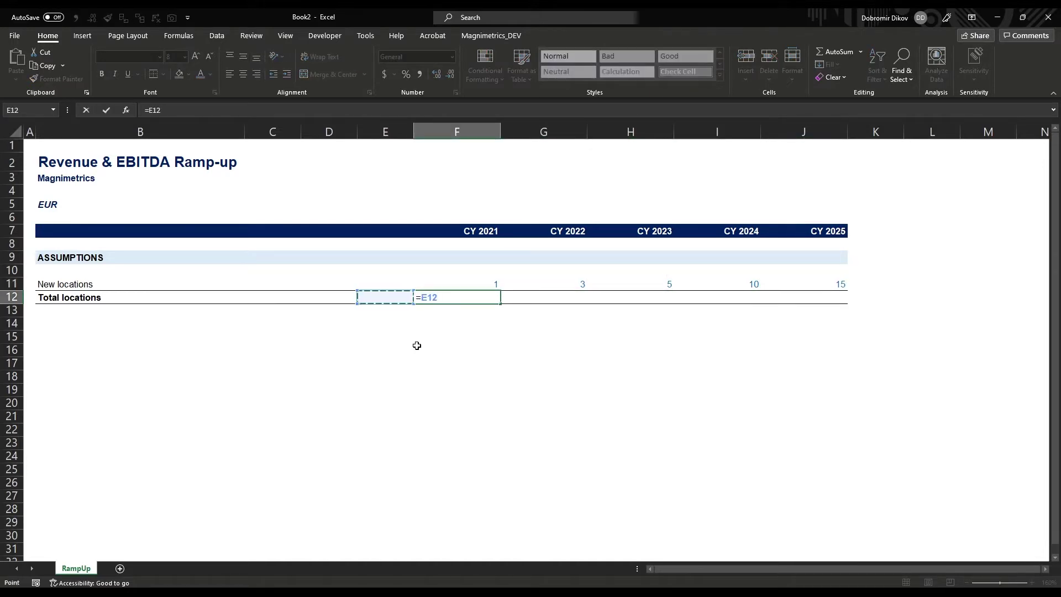
type("+")
key("Up")
key("ctrl+Return")
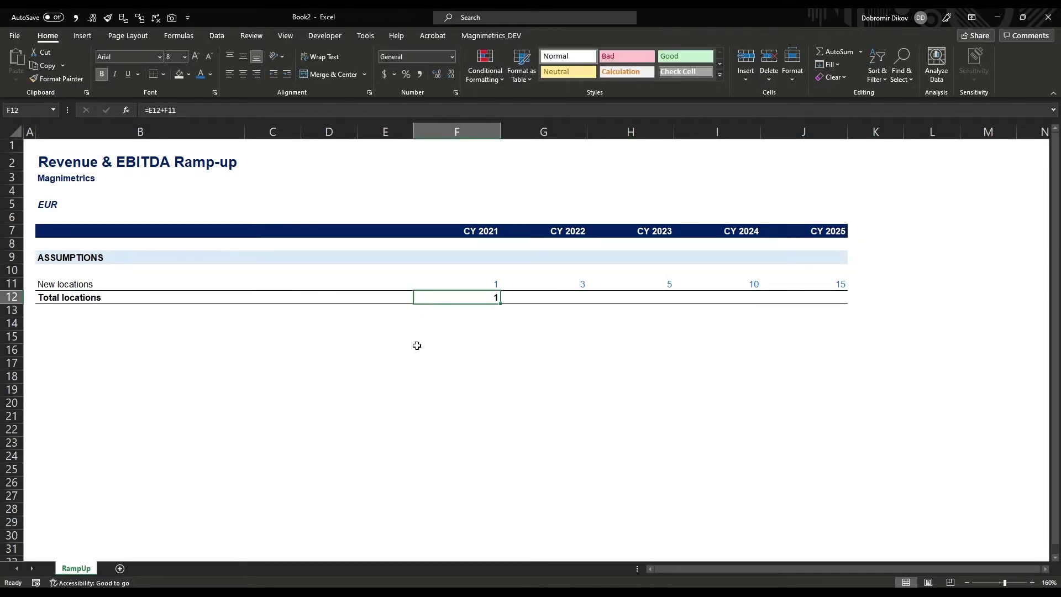
key("shift+Right")
key("shift+Right")
key("shift+Right")
key("shift+Right")
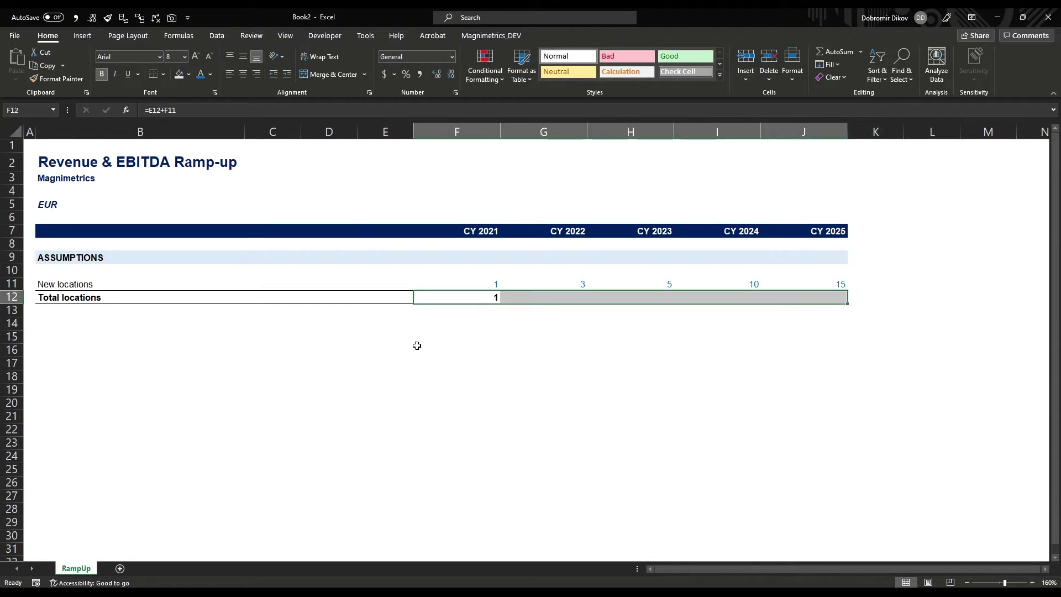
key("ctrl+r")
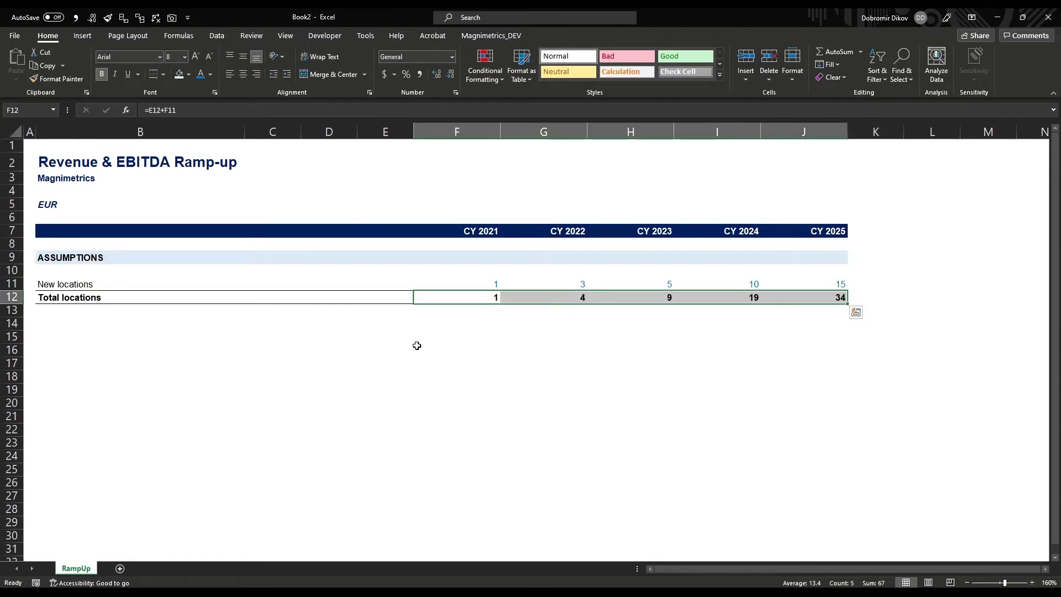
key("Up")
key("Up")
key("Up")
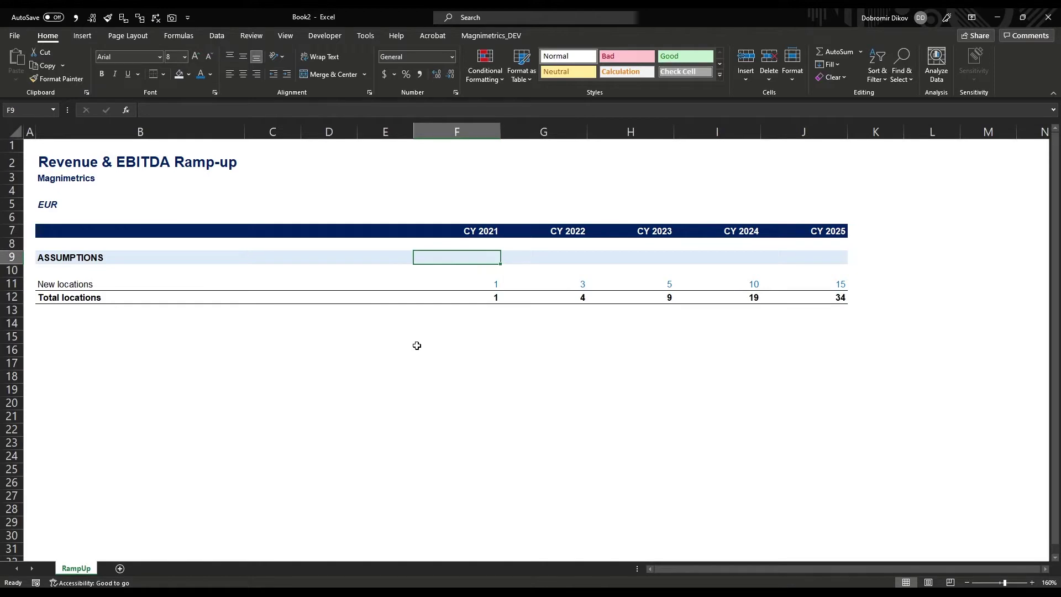
Fill F9:J9 with a row-locked reference to the year headers, showing CY 2021–CY 2025
key("Left")
key("Left")
key("Left")
key("Left")
key("Left")
key("Right")
key("Right")
key("Right")
key("Right")
key("Right")
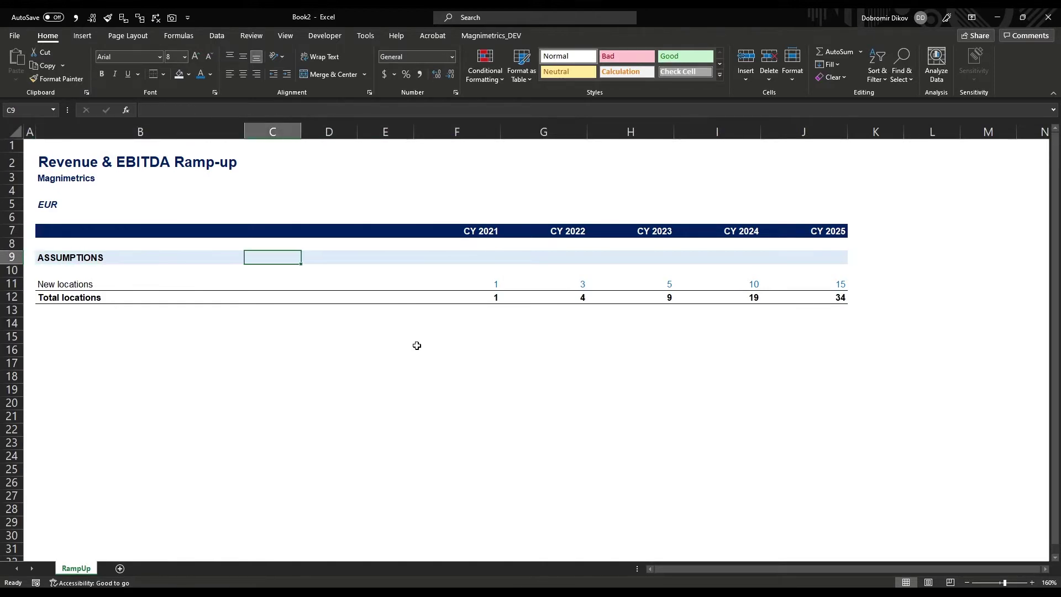
key("Left")
key("Left")
key("Left")
key("Left")
key("Left")
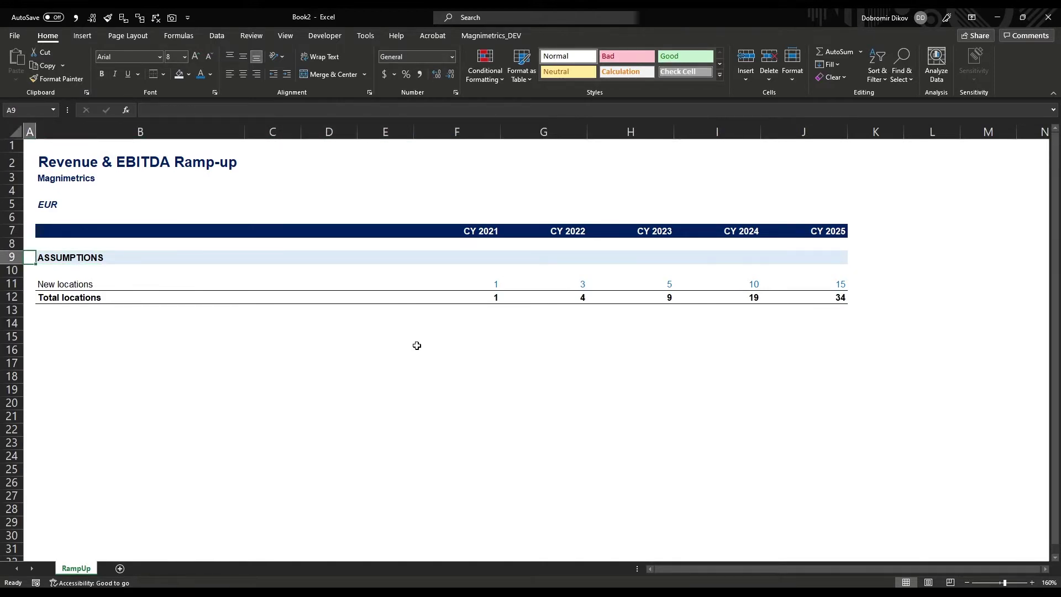
key("Right")
key("Right")
key("Right")
key("Right")
key("Right")
type("=")
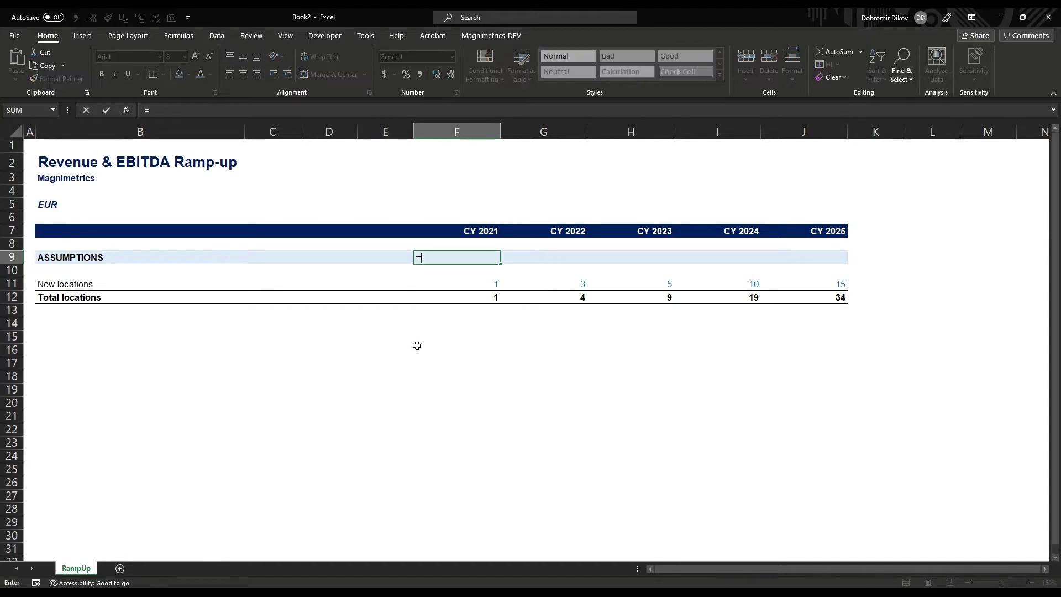
key("Up")
key("Up")
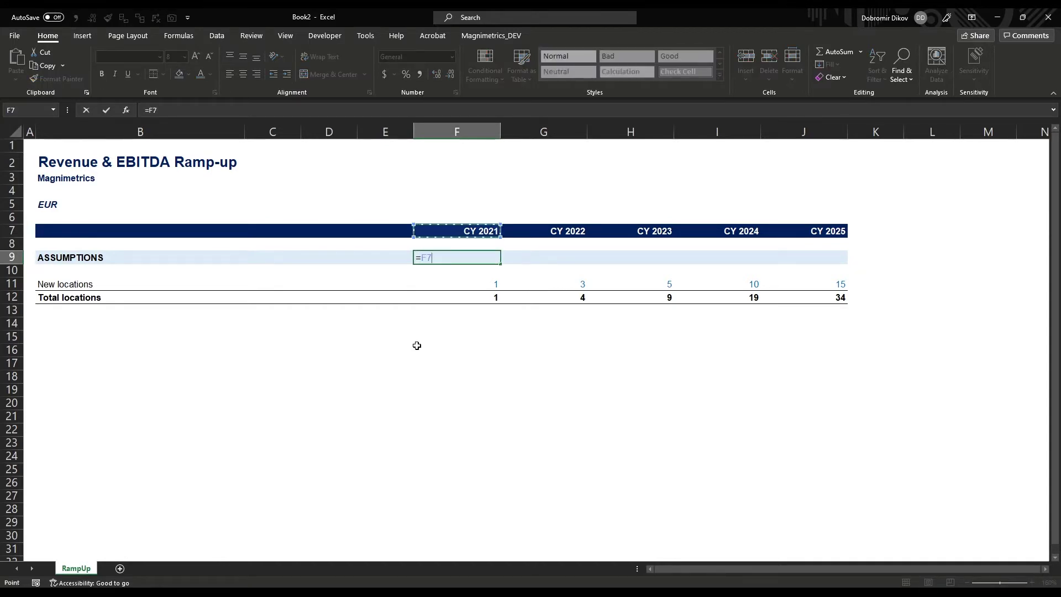
key("F4")
key("F4")
key("ctrl+Return")
key("shift+Right")
key("shift+Right")
key("shift+Right")
key("shift+Right")
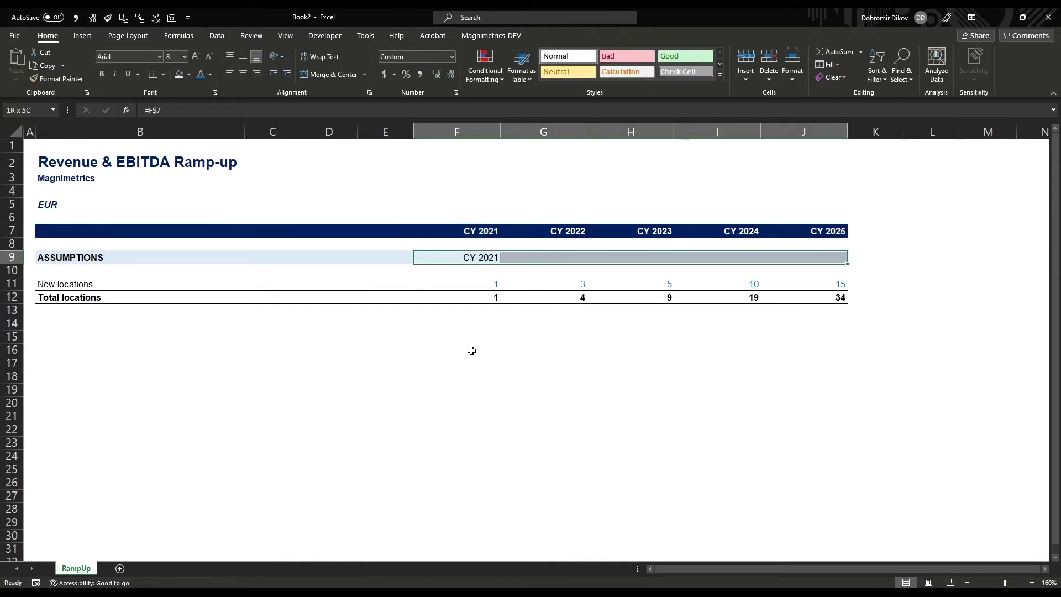
key("ctrl+r")
Copy the ASSUMPTIONS header row into row 22, then undo the paste
key("ctrl+Left")
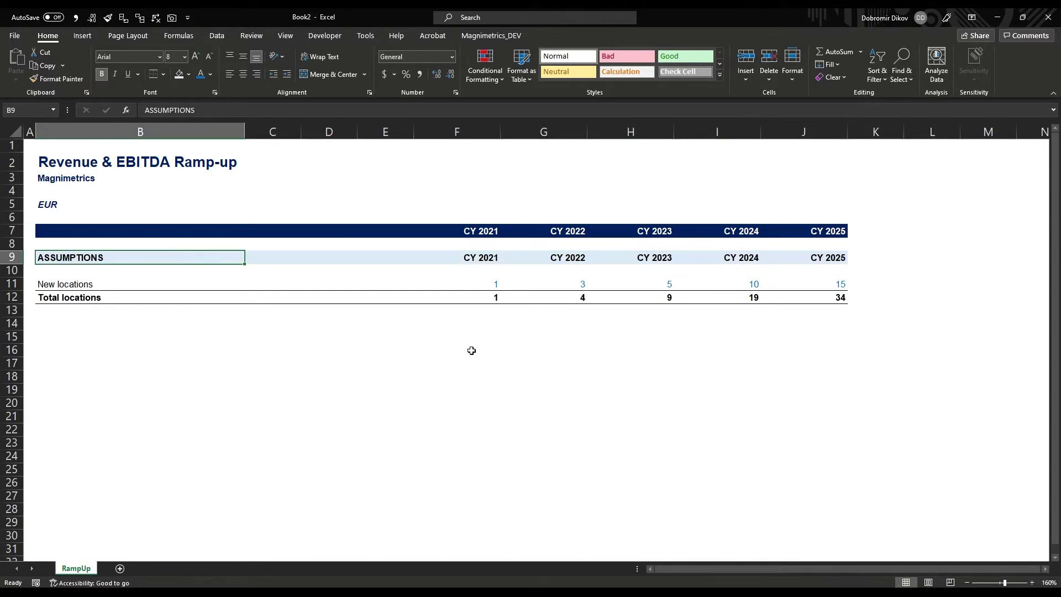
key("shift+Right")
key("shift+Right")
key("shift+Right")
key("shift+Right")
key("shift+Right")
key("shift+Right")
key("shift+Right")
key("shift+Right")
key("ctrl+c")
key("Down")
key("Down")
key("Down")
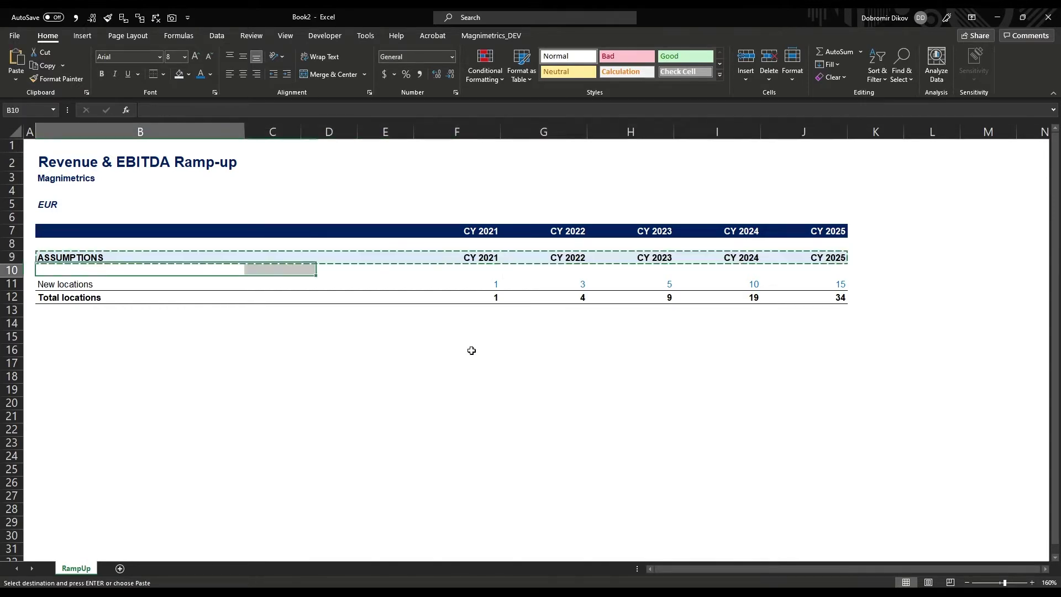
key("Down")
key("Down")
key("Down")
key("Down")
key("Down")
key("Down")
key("Down")
key("Down")
key("Down")
key("Down")
key("ctrl+v")
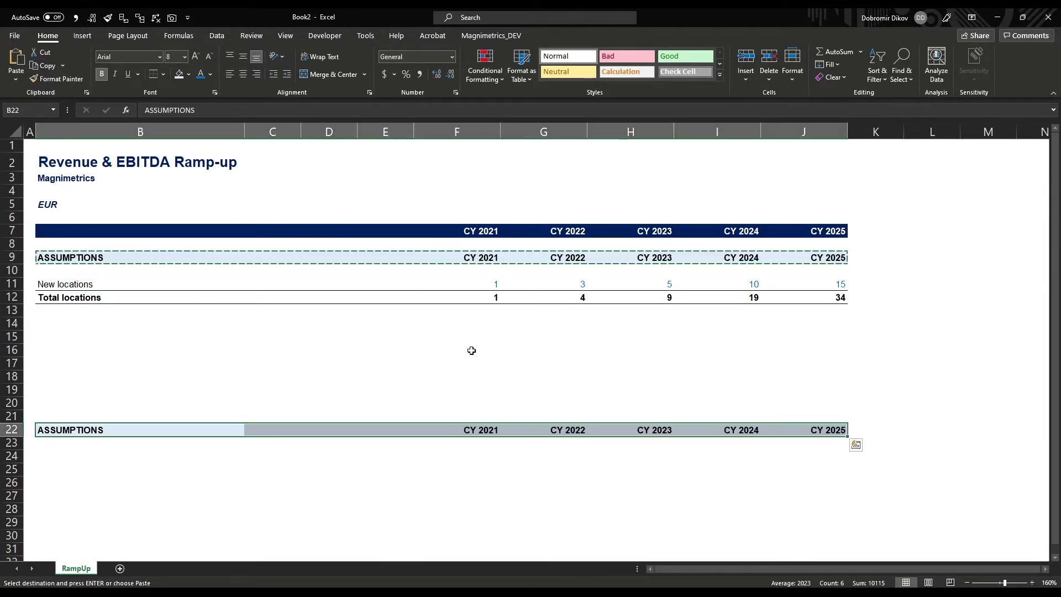
key("Left")
key("Right")
key("Right")
key("Right")
key("Right")
key("ctrl+z")
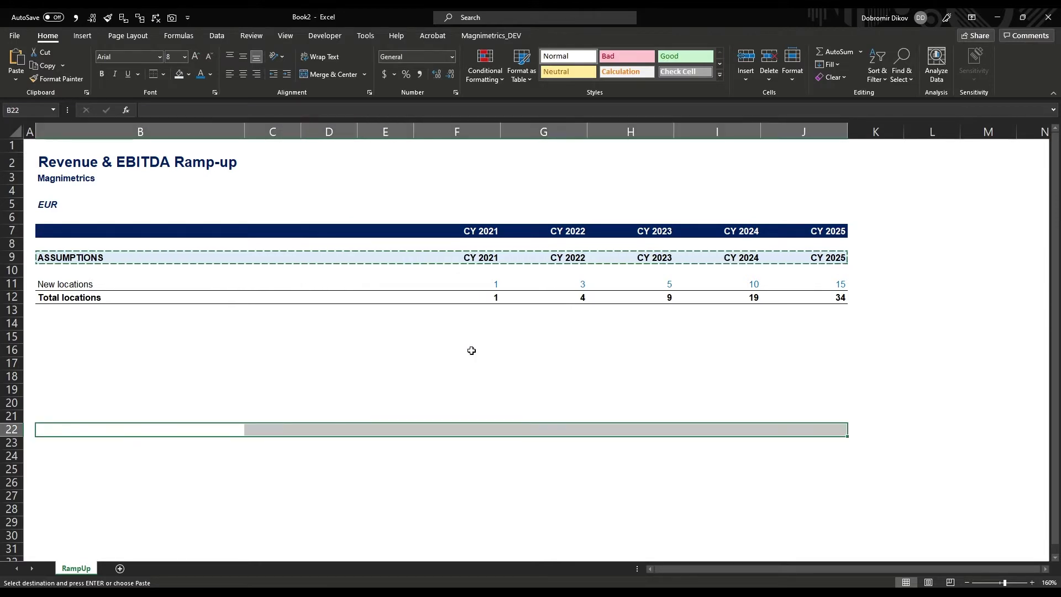
Type the label 'Target Annual Revenue' in B14
key("Up")
key("Up")
key("Up")
key("Up")
key("Up")
key("Up")
key("Up")
key("Up")
key("Up")
key("Up")
key("Up")
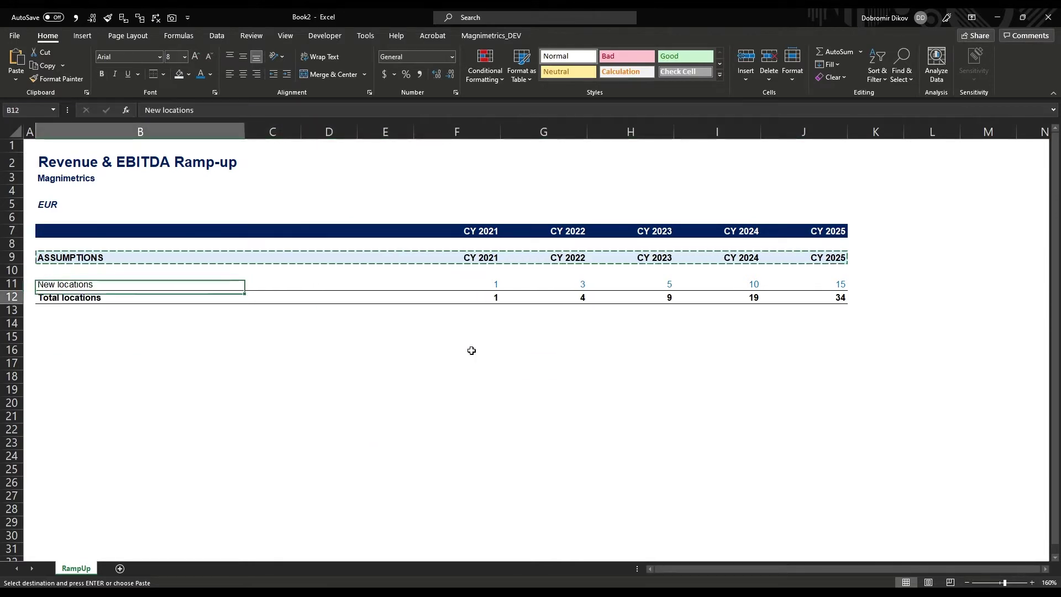
key("Down")
key("Down")
key("Down")
type("Targe")
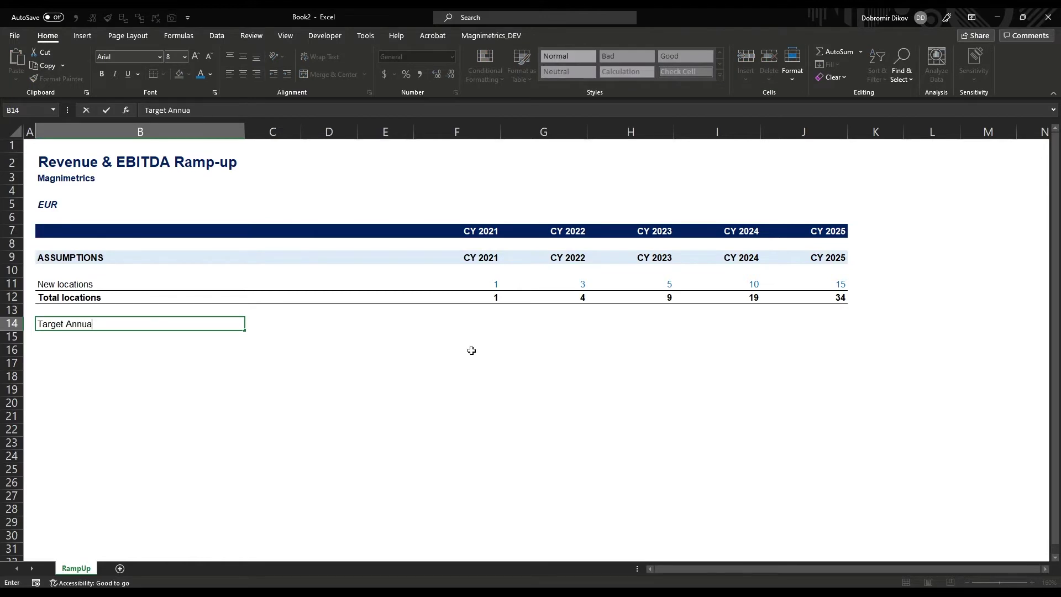
type("t Annual Revenue")
Enter 5,000,000 in C14 as the Target Annual Revenue input, then select B16
key("Return")
key("Up")
key("Right")
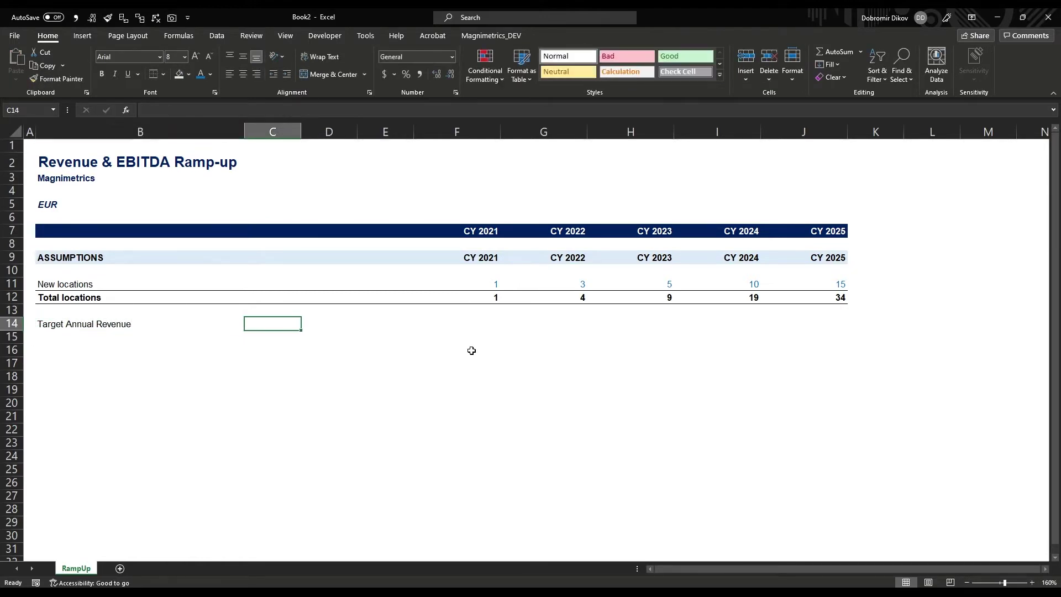
left_click(189, 74)
left_click(210, 196)
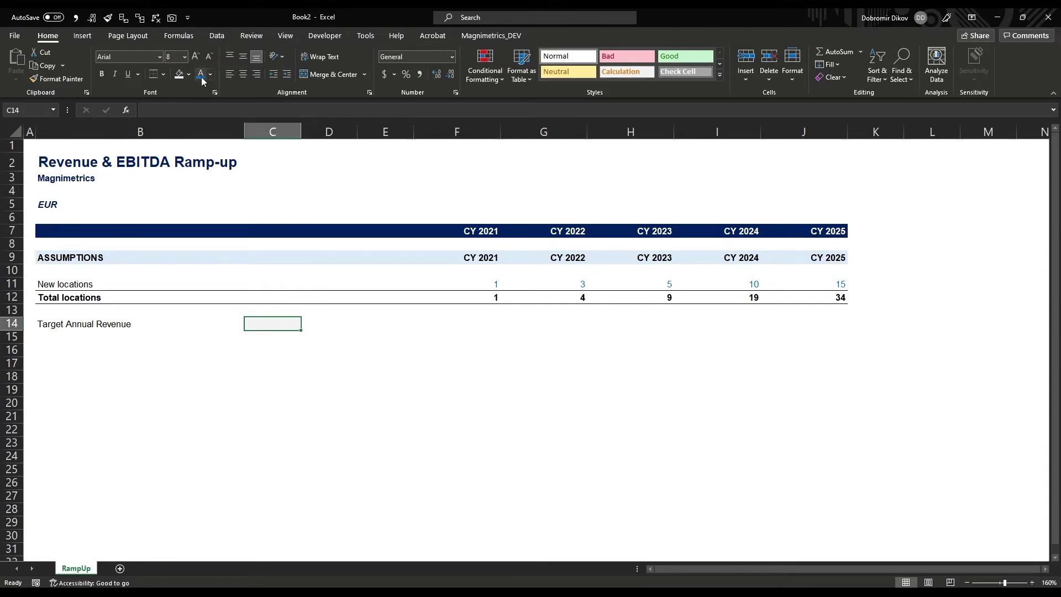
type("5")
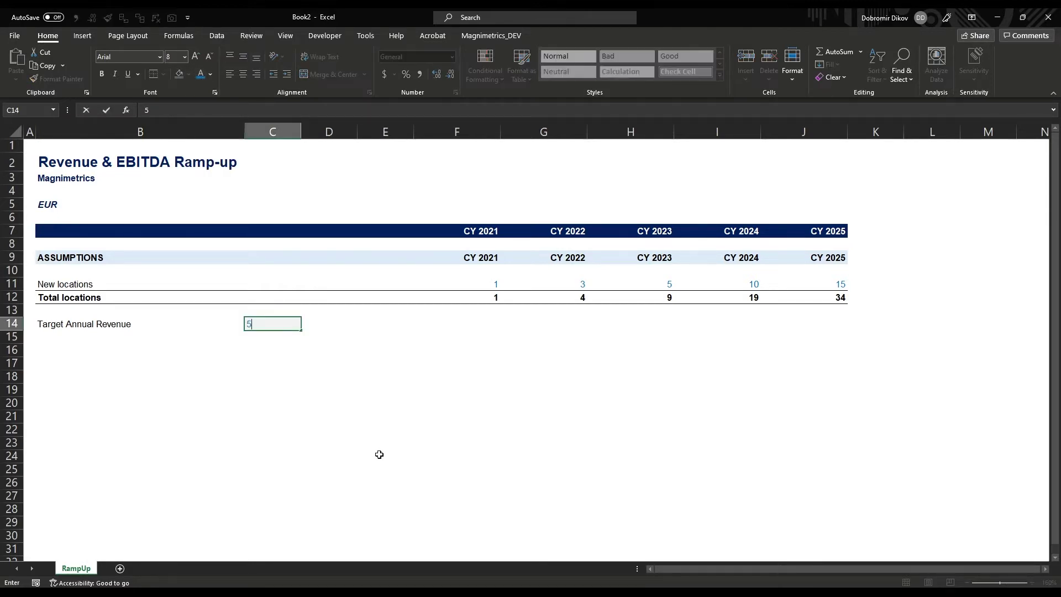
type(",000,0000")
key("Return")
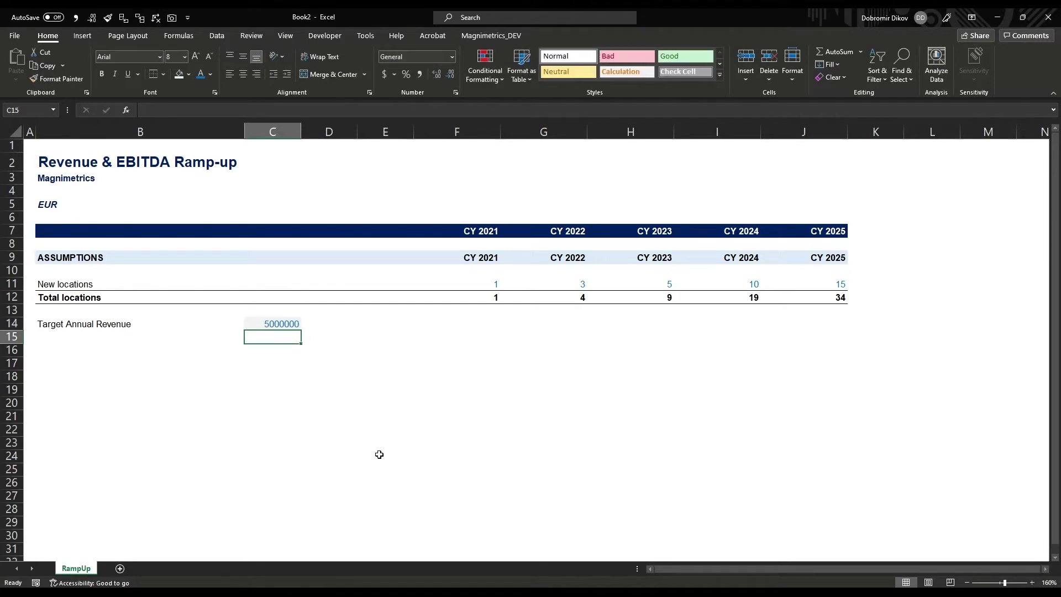
key("Down")
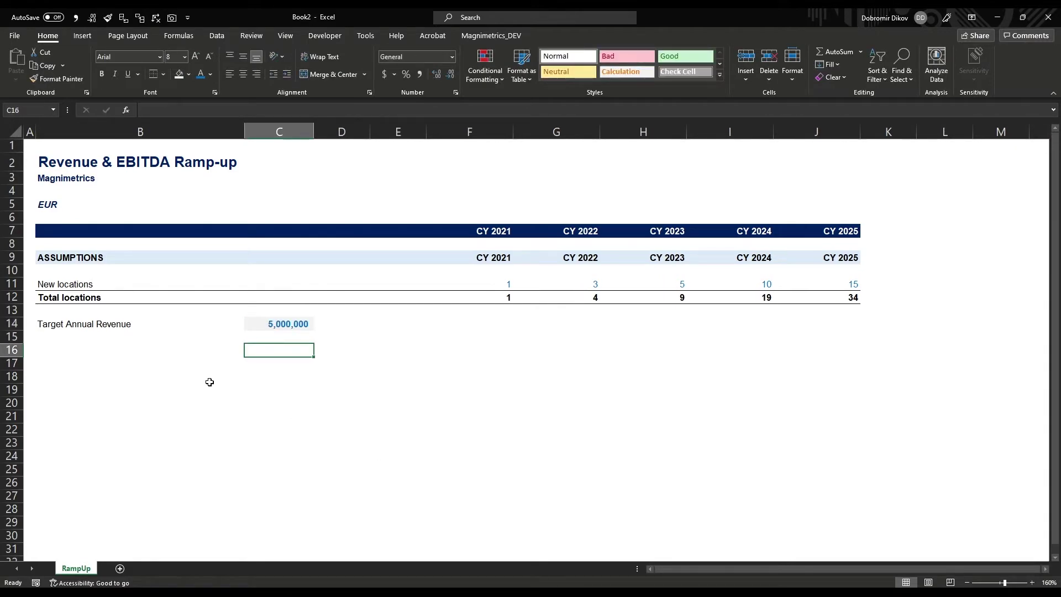
left_click(69, 349)
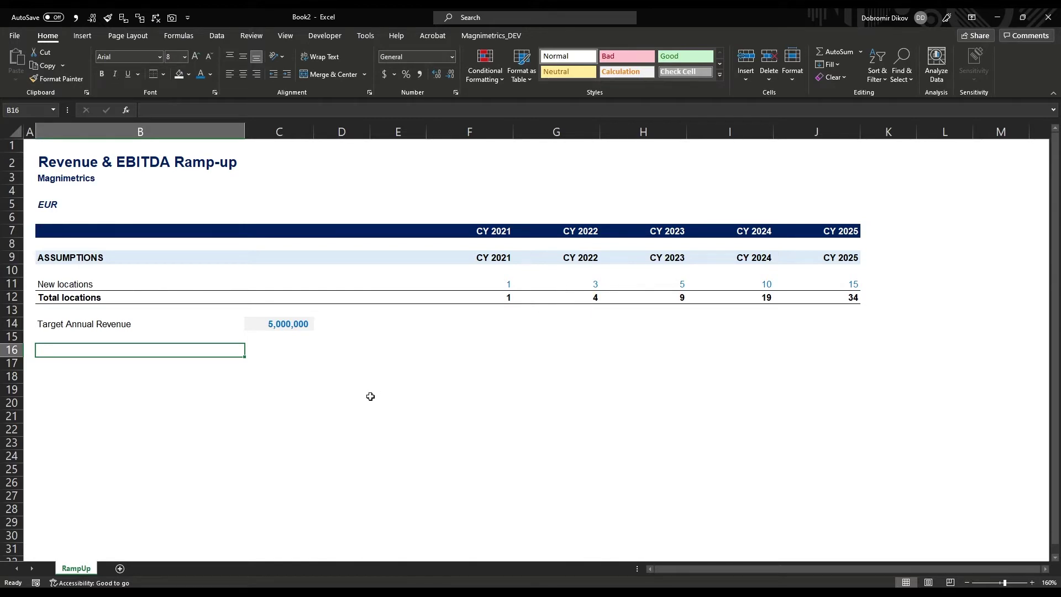
Add a bold Locations heading in B16 with a bottom border across B16:J16
type("Location")
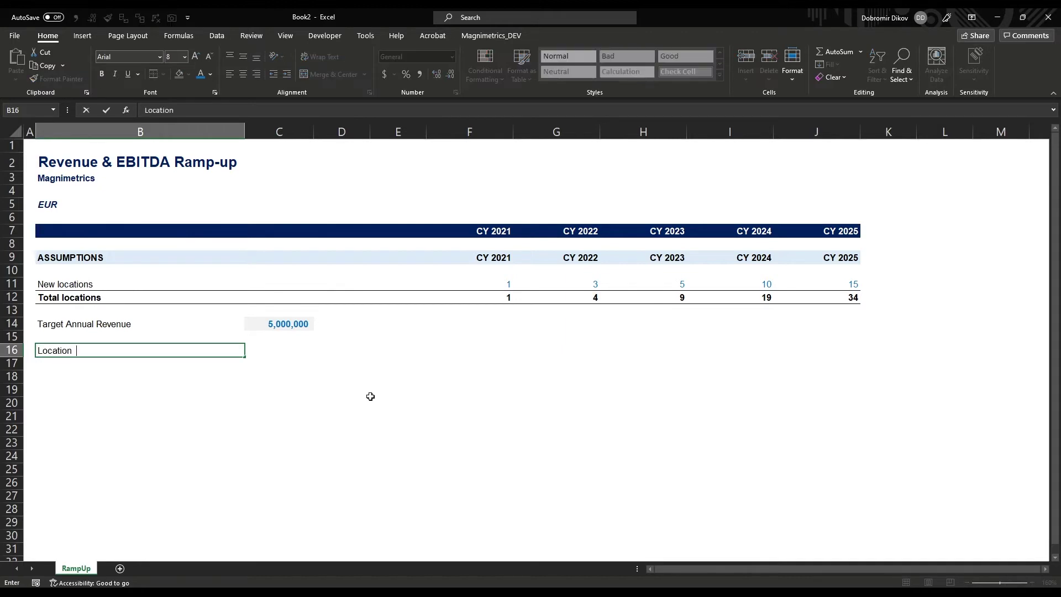
type("s")
key("Return")
key("Up")
key("ctrl+b")
key("shift+Right")
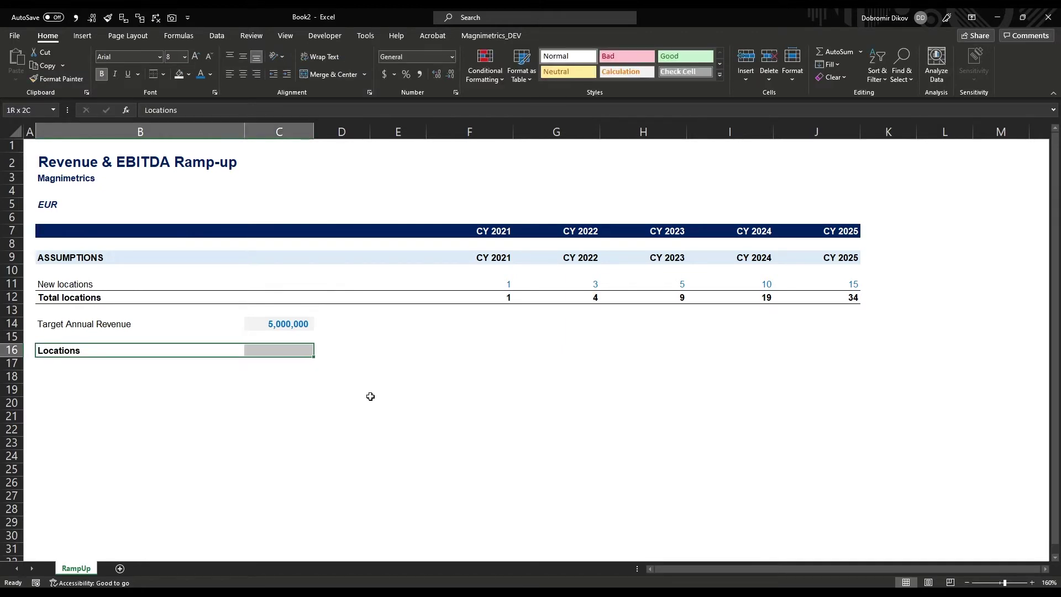
key("shift+Right")
key("shift+Right")
key("shift+Right")
key("shift+Right")
key("shift+Right")
key("shift+Right")
key("shift+Right")
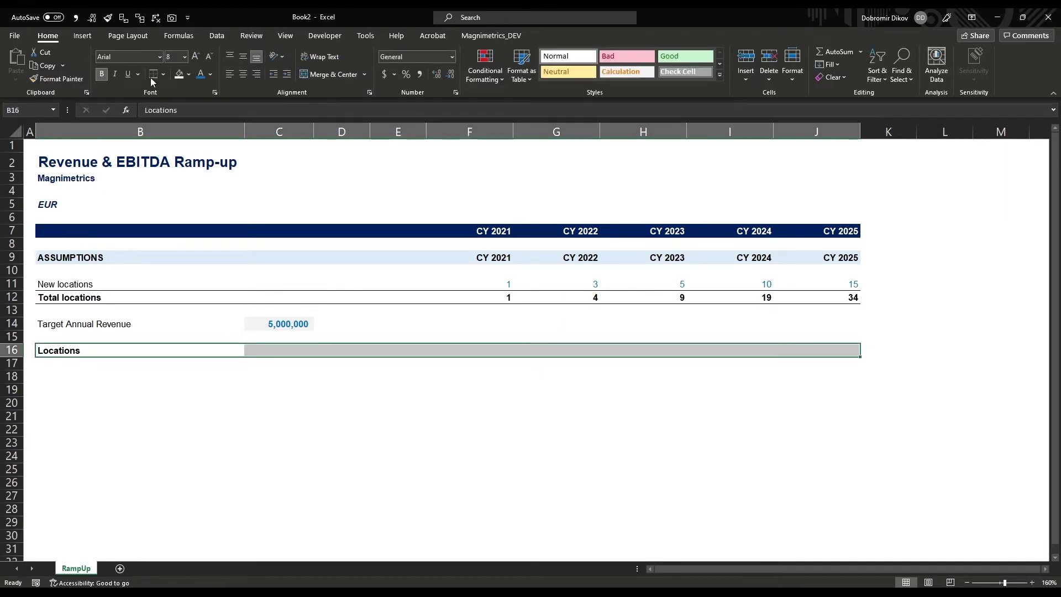
left_click(163, 74)
left_click(190, 111)
Enter 'Locations in Year 1' in B17 and fill down to Year 5 in B21
left_click(67, 364)
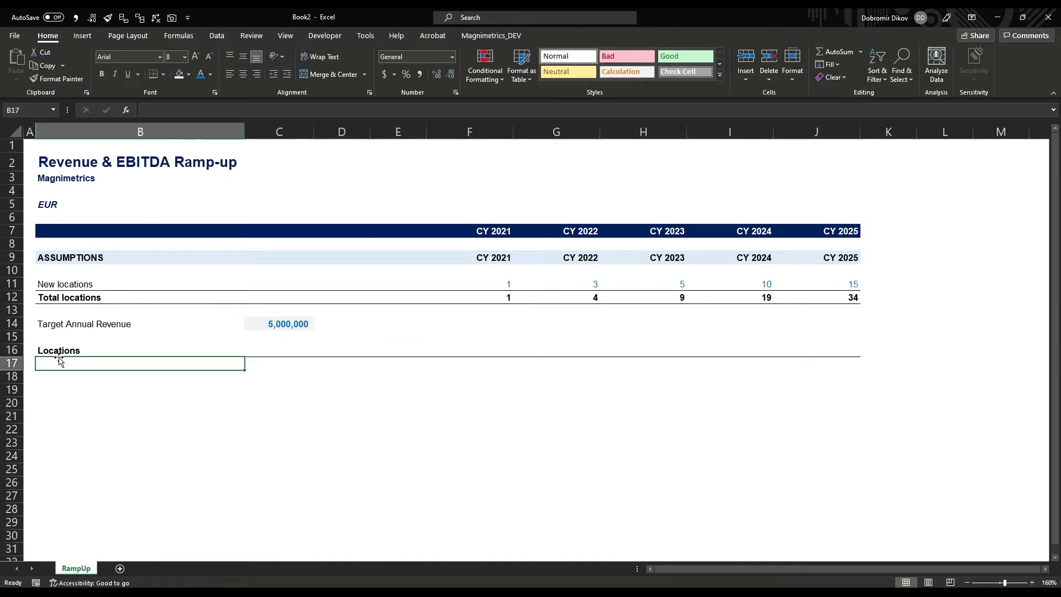
type("Locations i")
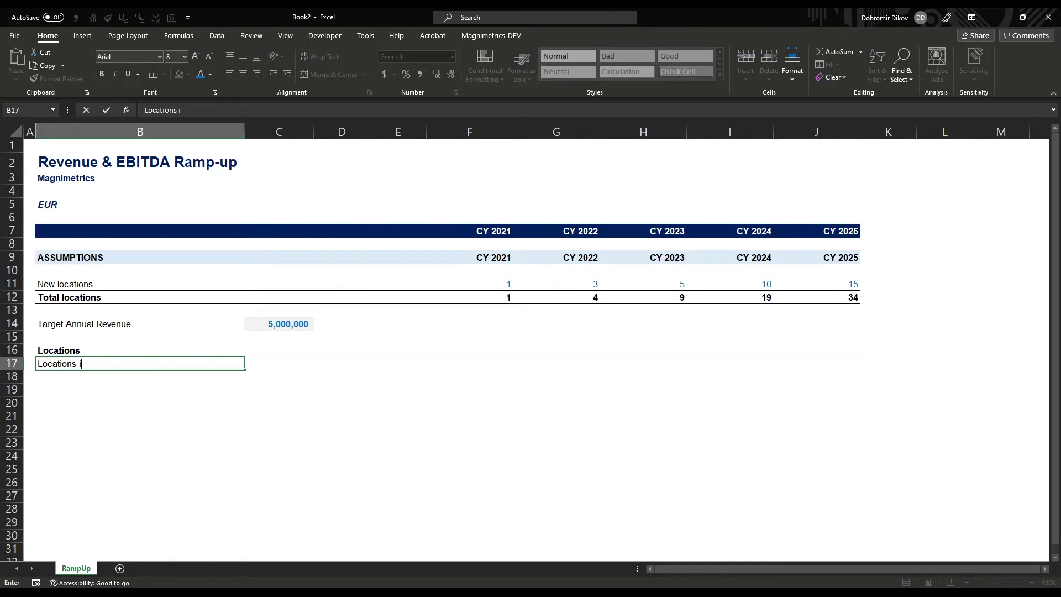
type("n Year")
key("Return")
type("1")
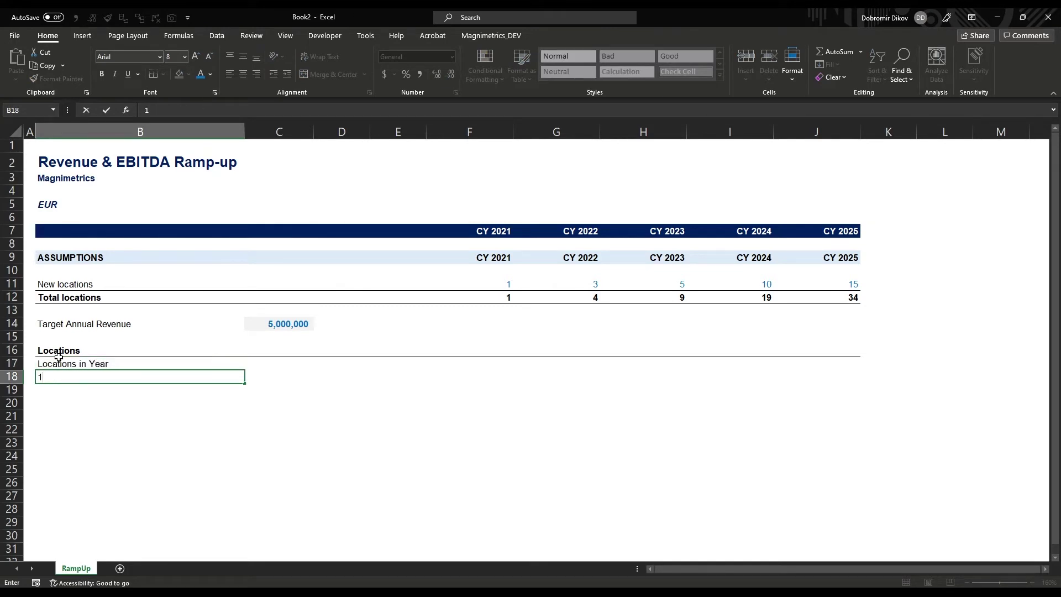
key("Up")
key("F2")
type("1")
key("ctrl+Return")
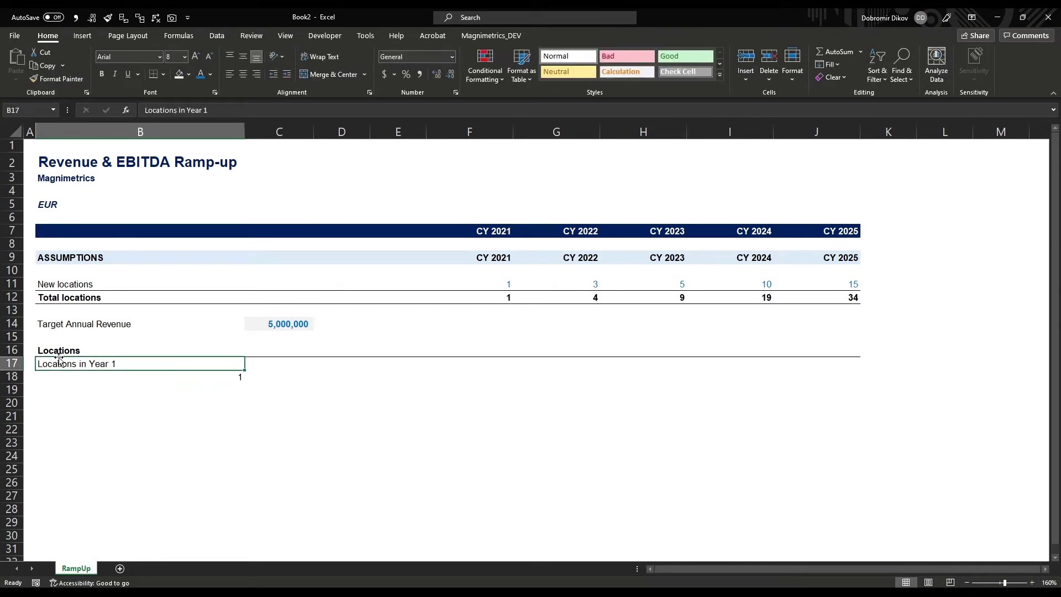
left_click_drag(246, 370, 230, 426)
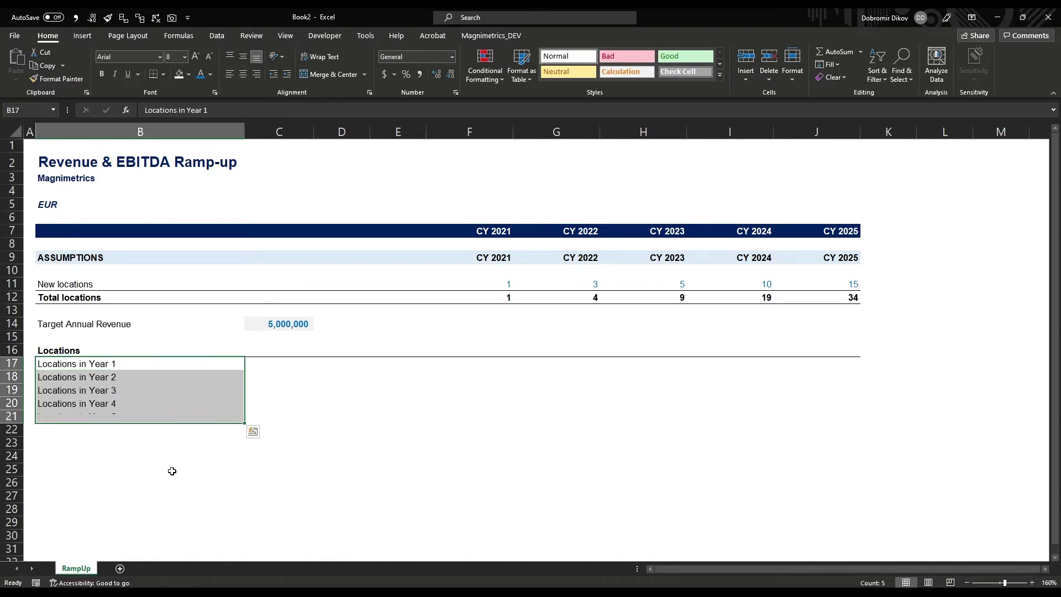
left_click(130, 447)
Add a top border across B22:J22 and indent the Year labels in B17:B21
left_click_drag(77, 427, 834, 429)
left_click(164, 79)
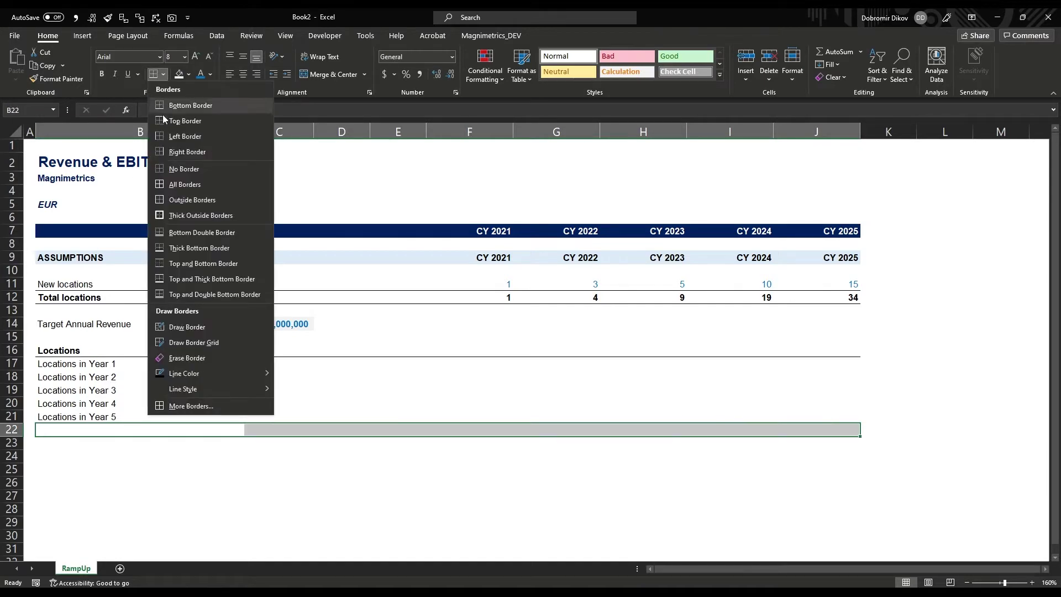
left_click(175, 126)
left_click(491, 369)
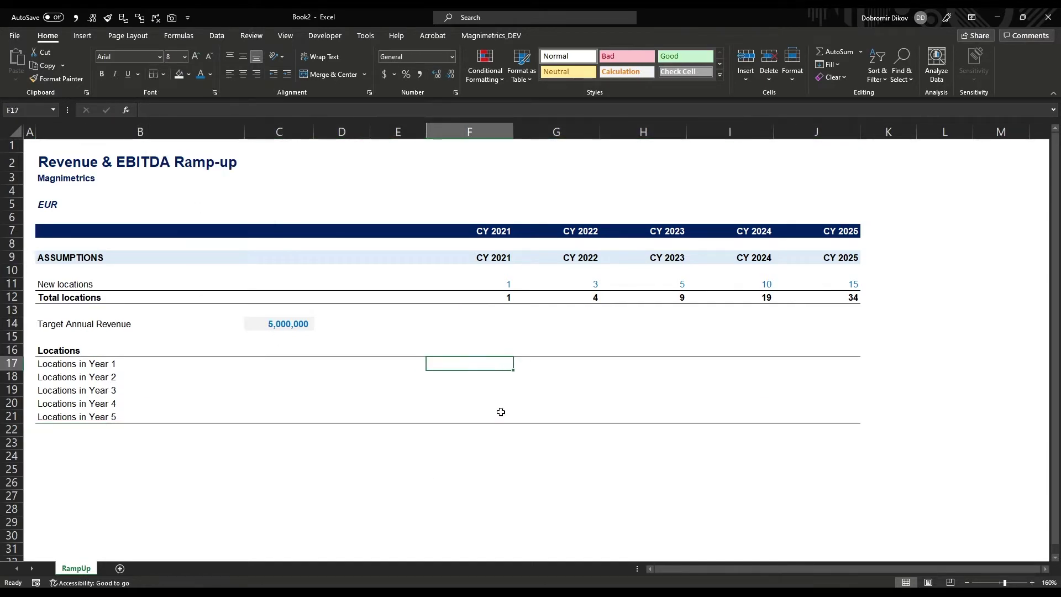
left_click_drag(83, 363, 84, 413)
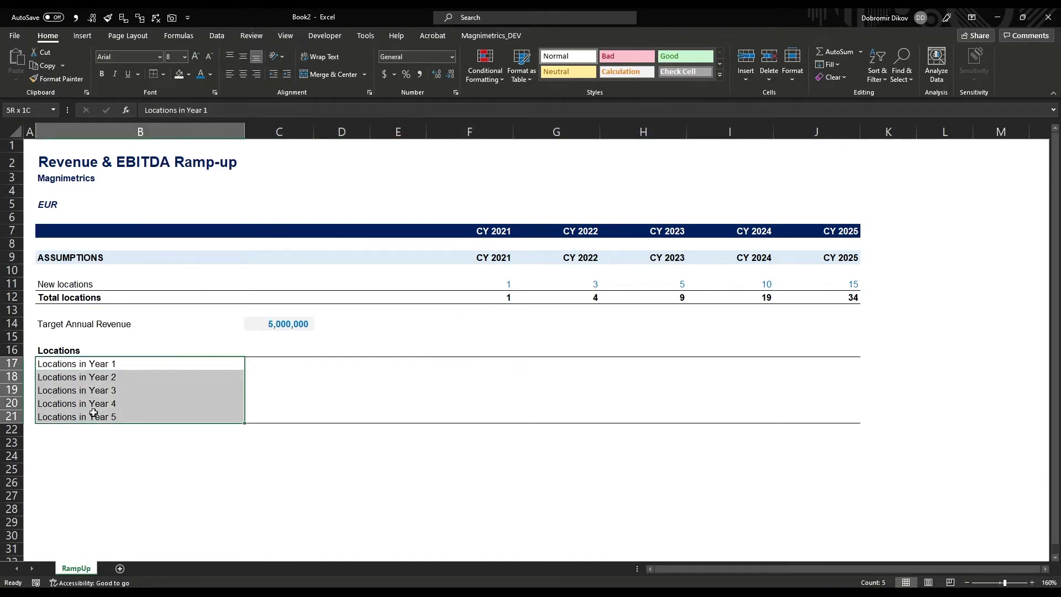
left_click(287, 74)
left_click(492, 371)
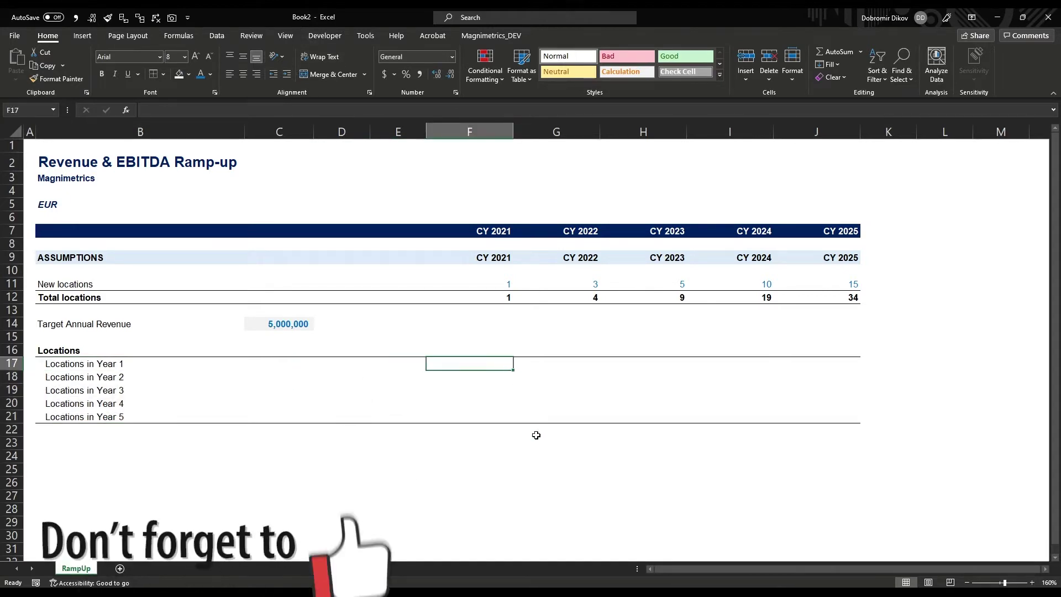
Link F17 to F11 and fill right to J17 so Year 1 locations read 1, 3, 5, 10, 15
type("=")
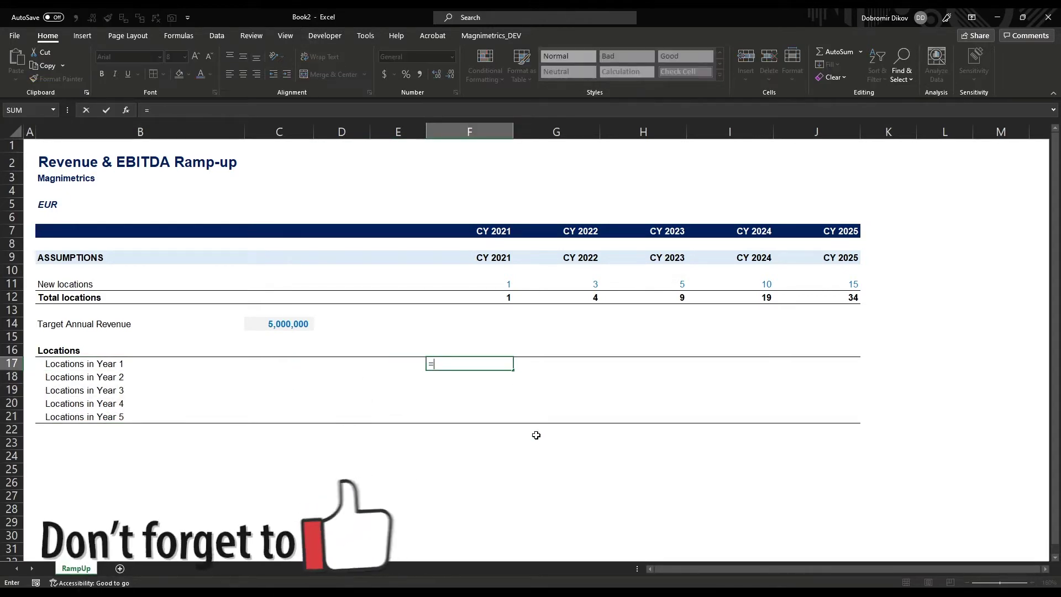
key("Up")
key("Up")
key("Up")
key("Up")
key("Up")
key("Up")
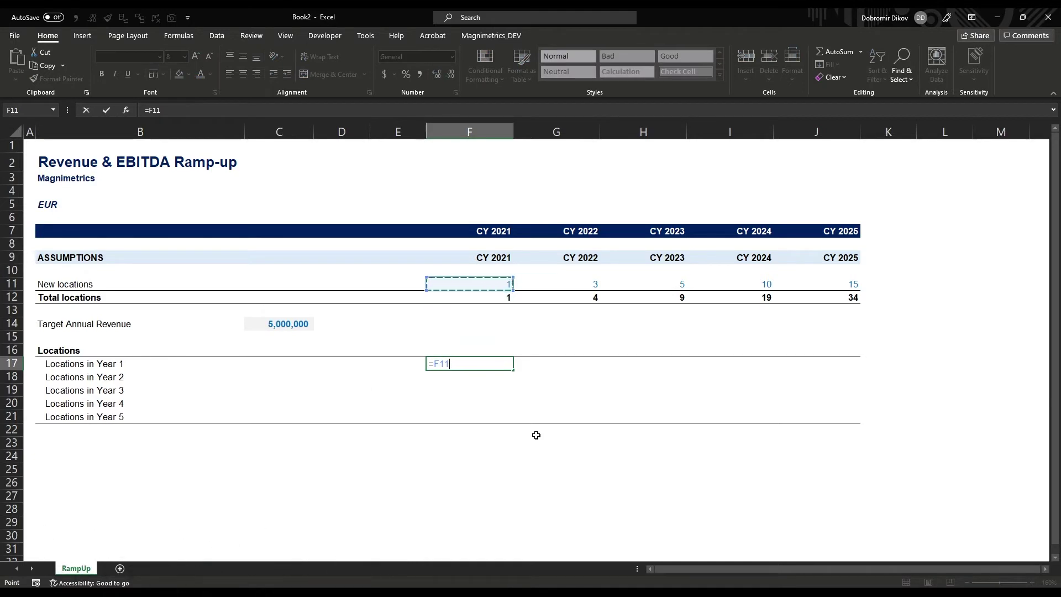
key("ctrl+Return")
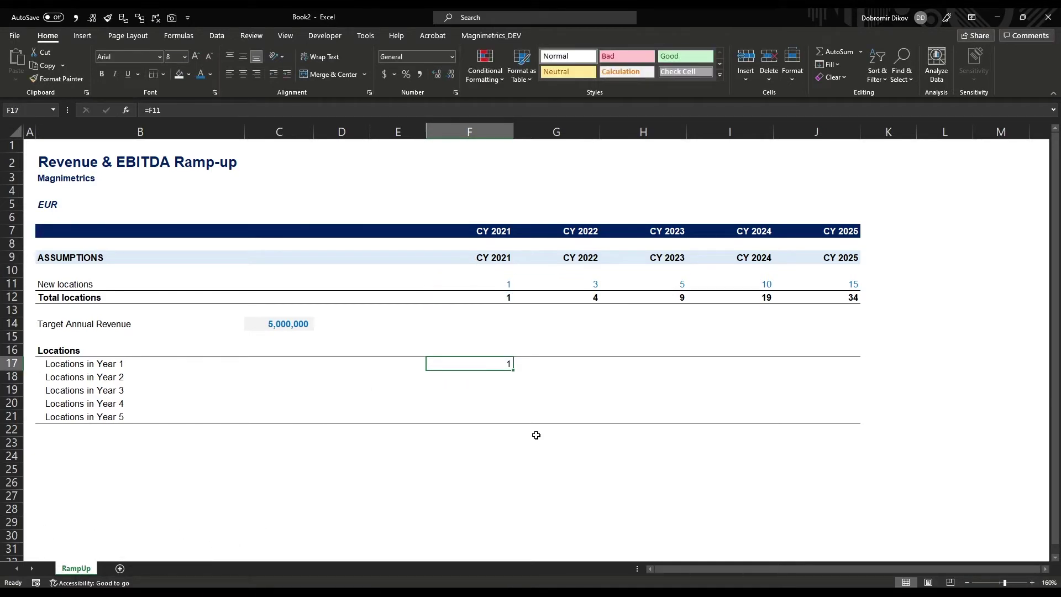
key("Right")
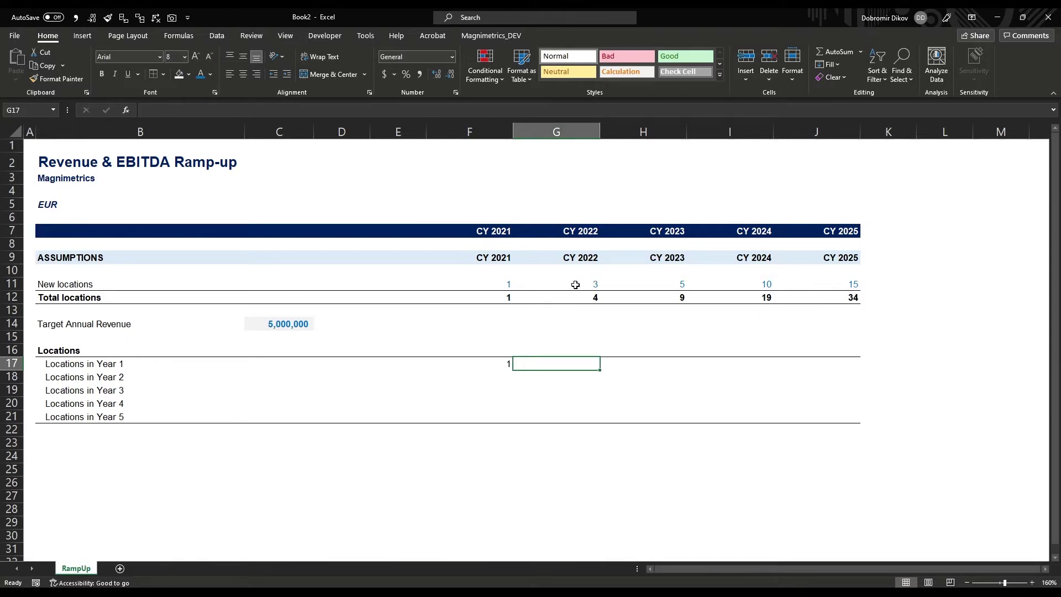
left_click(496, 363)
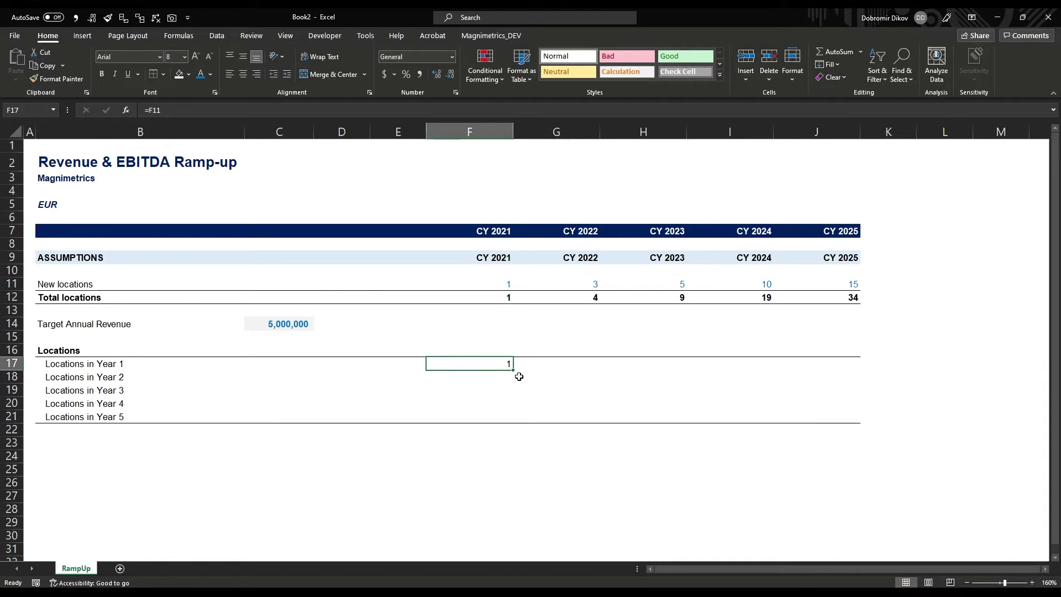
left_click_drag(513, 372, 851, 365)
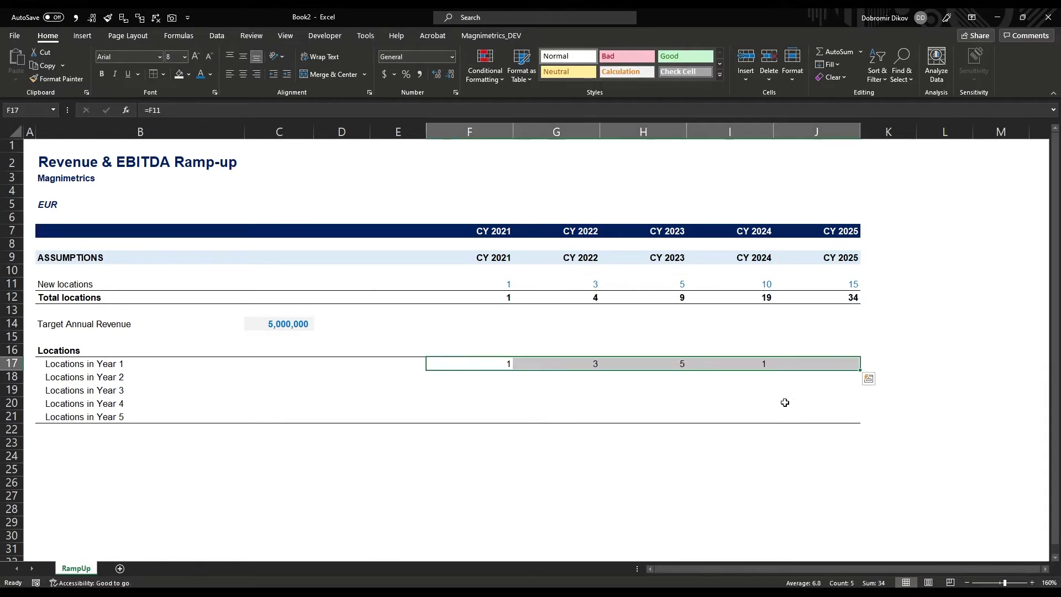
left_click(852, 363)
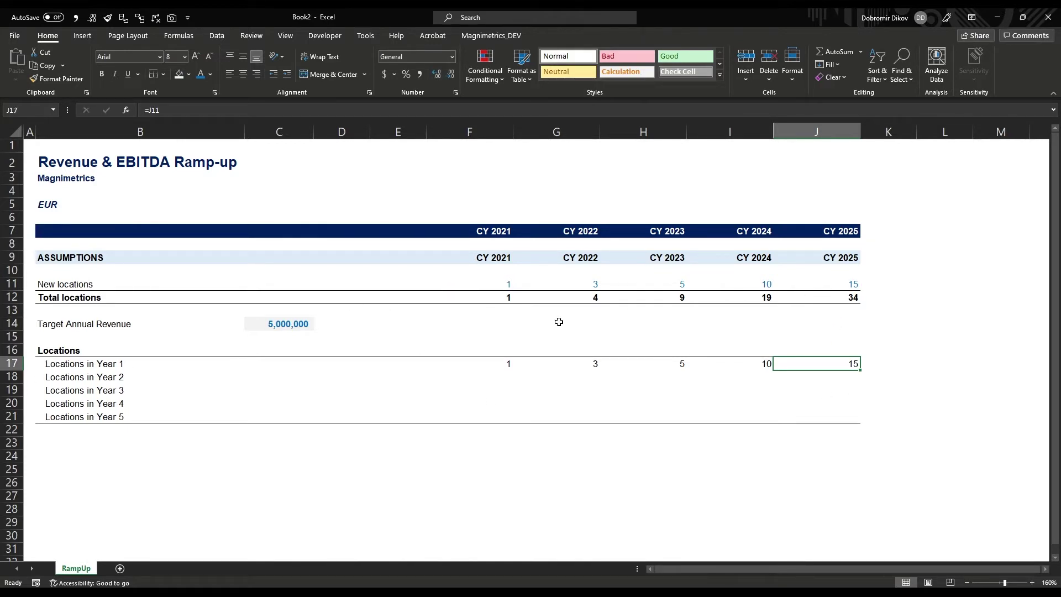
left_click(613, 375)
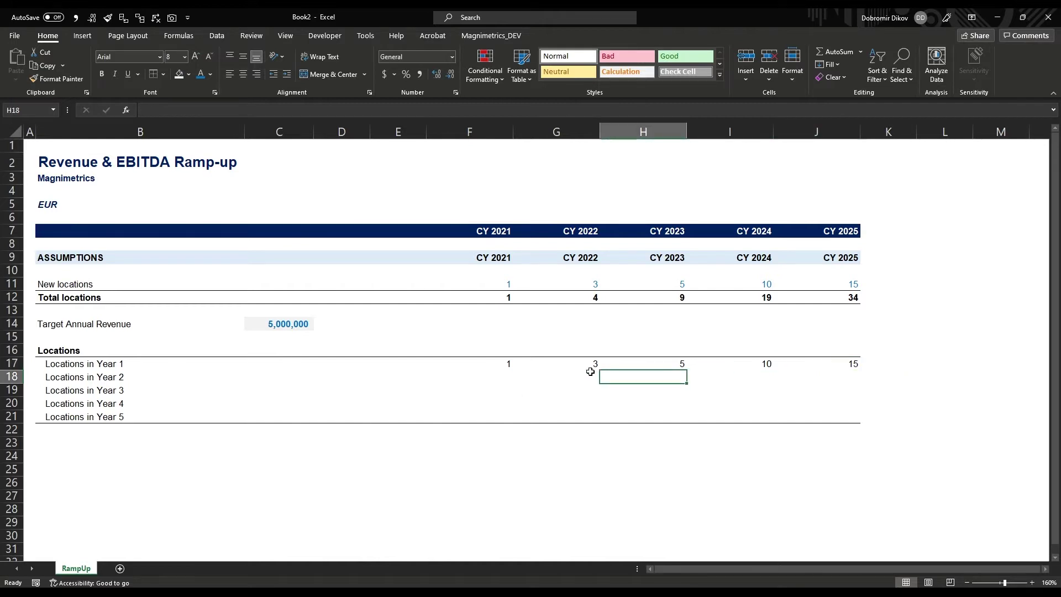
Enter =F17 in G18 and copy that formula
left_click(594, 377)
key("Up")
key("Left")
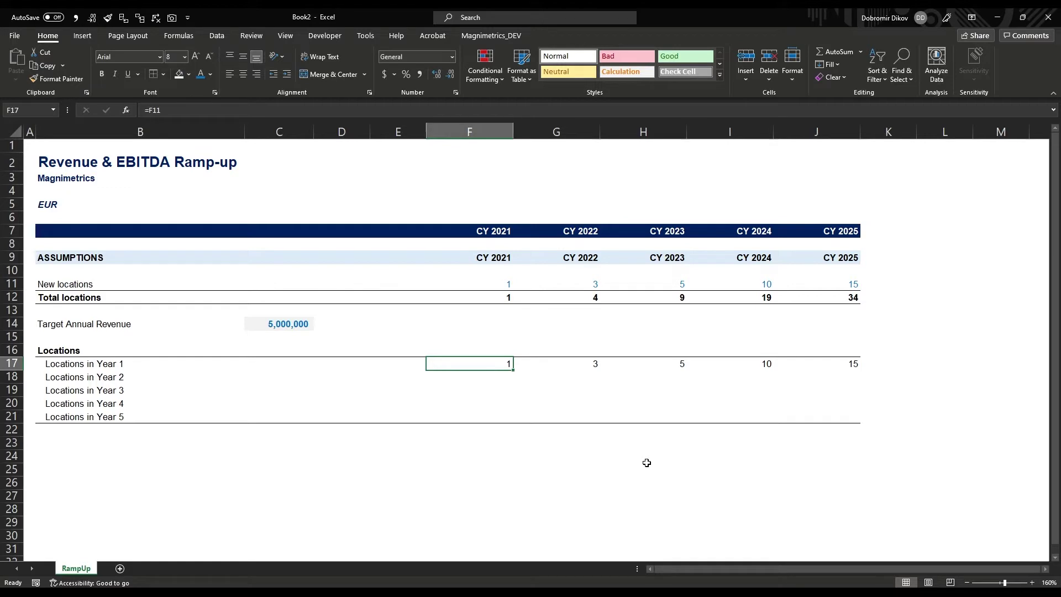
key("Right")
key("Down")
type("=")
key("Up")
key("Left")
key("Return")
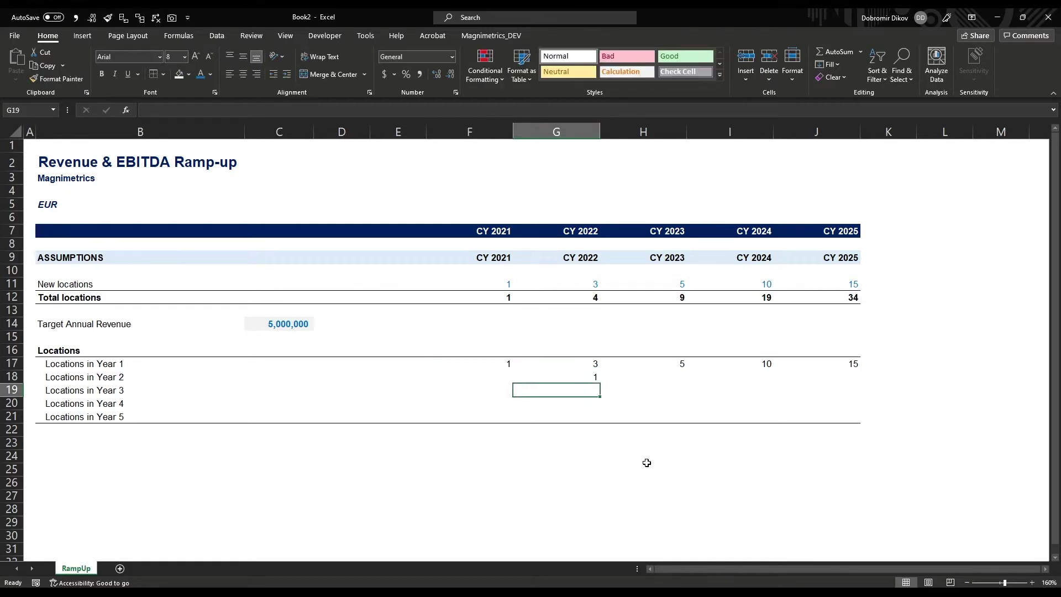
key("Up")
key("ctrl+c")
Paste the G18 link diagonally into H19, I20 and J21
key("Right")
key("Down")
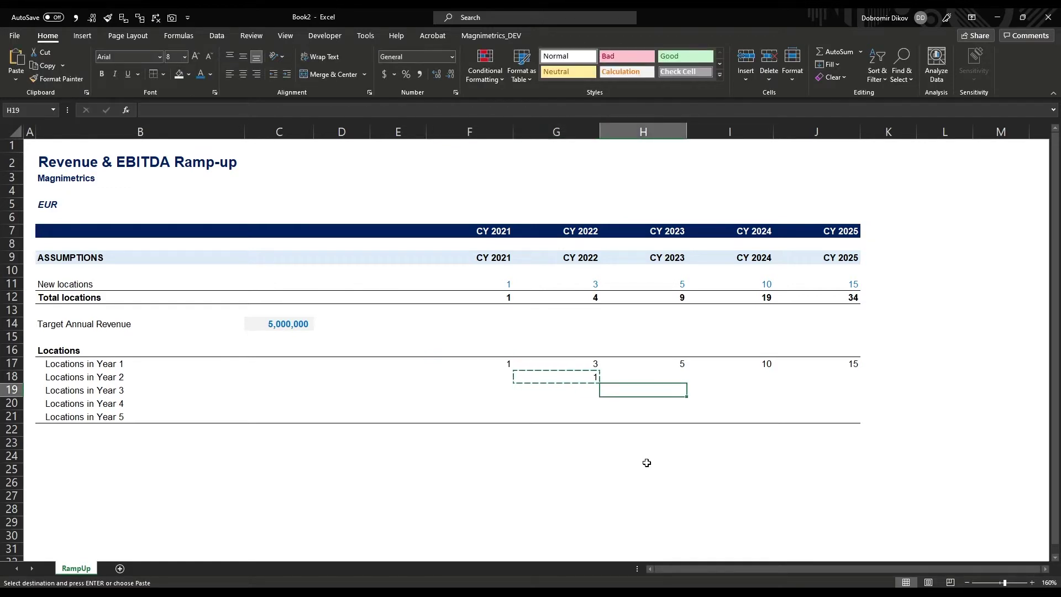
key("Right")
key("Down")
key("ctrl+v")
key("Right")
key("Down")
key("ctrl+v")
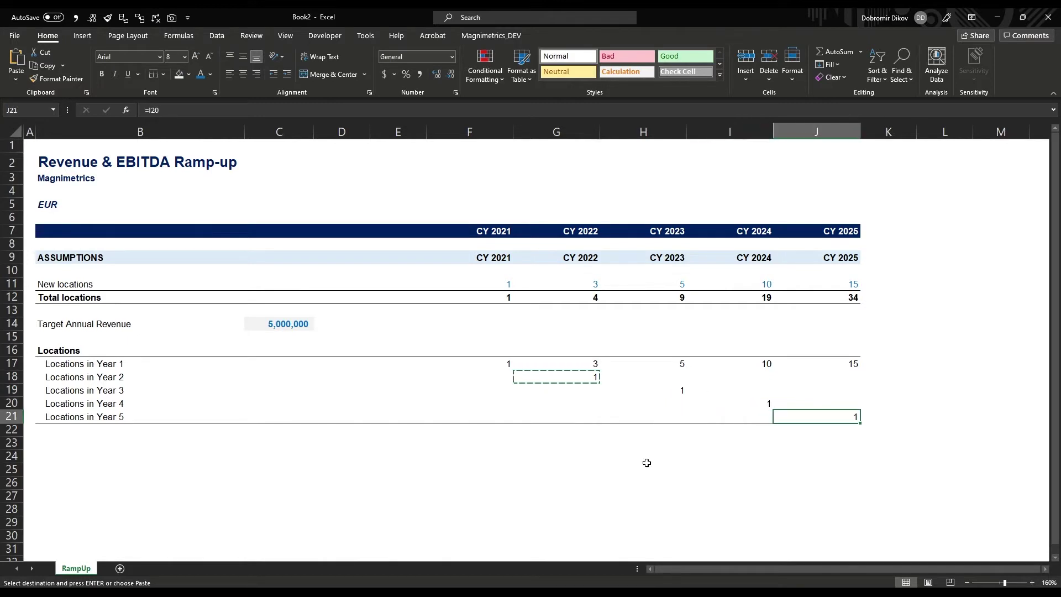
Paste the link into the remaining cohort cells H18, I18, I19 and J18–J20, then check I18
key("Up")
key("Up")
key("Up")
key("Left")
key("Left")
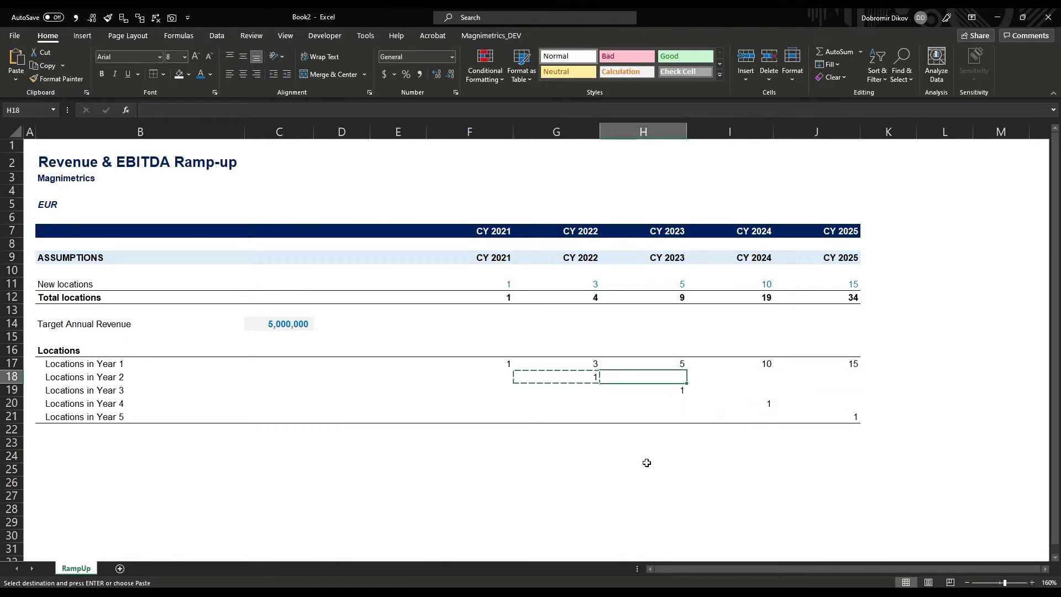
key("Right")
key("ctrl+v")
key("Down")
key("ctrl+v")
key("Right")
key("ctrl+v")
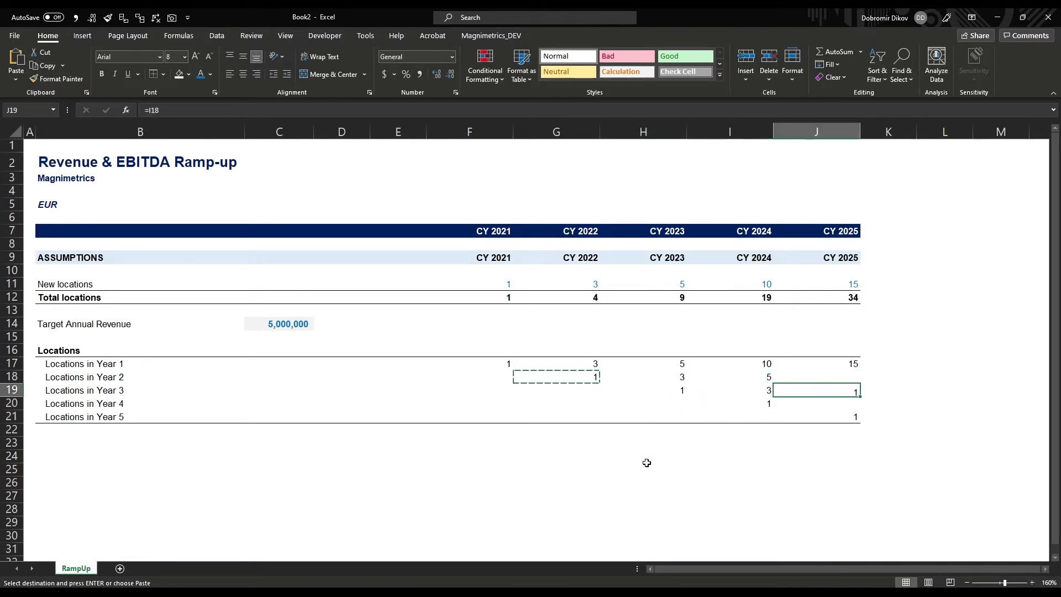
key("Up")
key("ctrl+v")
key("Down")
key("Down")
key("ctrl+v")
key("Up")
key("Up")
key("Left")
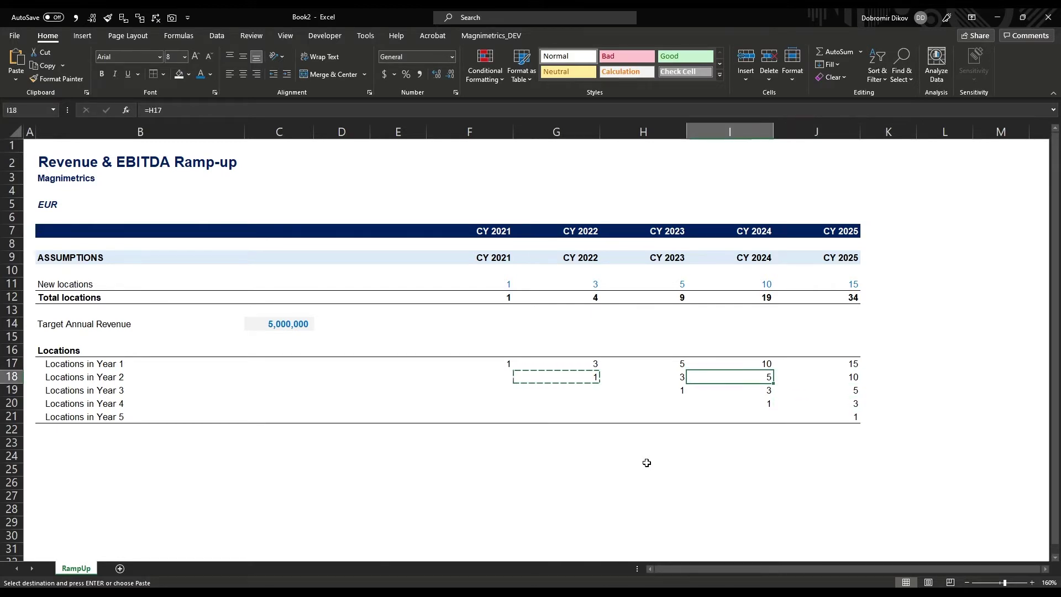
key("Left")
key("Up")
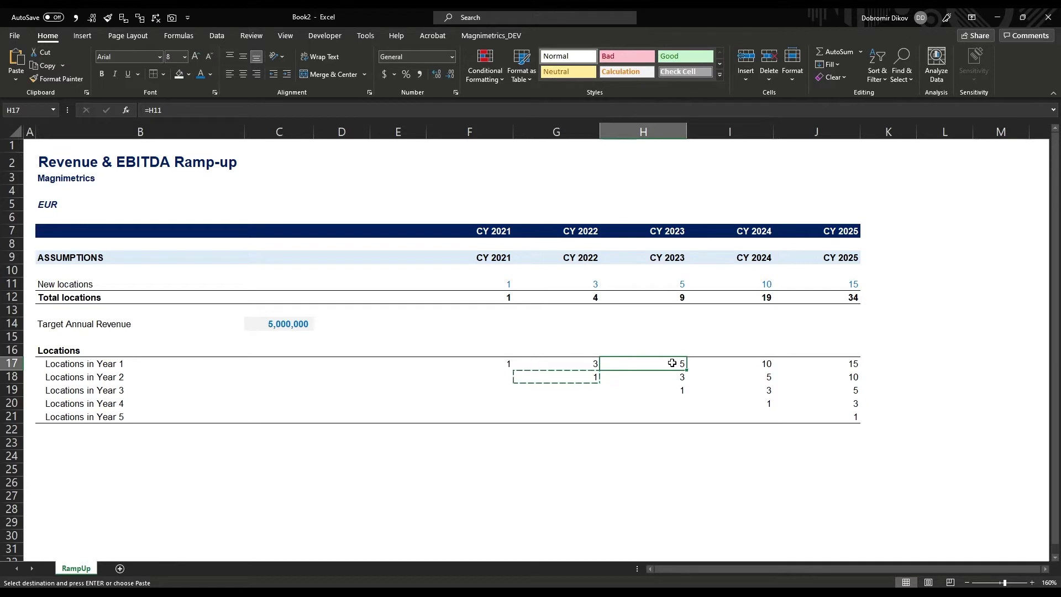
left_click(756, 376)
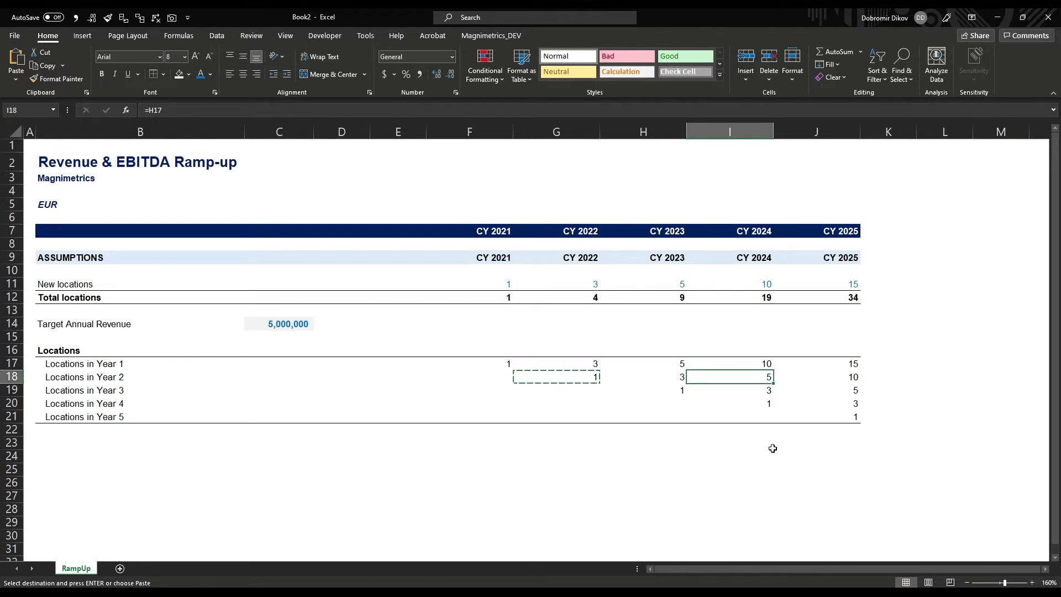
left_click(67, 440)
Copy the Locations block B16:J22 and paste it at B23
left_click_drag(61, 350, 820, 417)
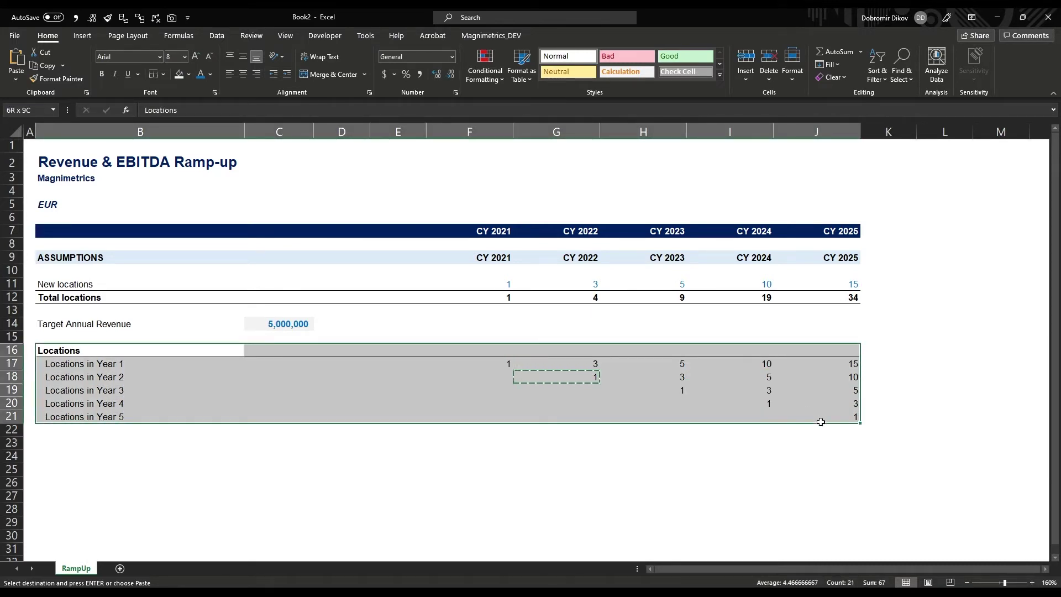
left_click_drag(821, 421, 817, 429)
key("ctrl+c")
left_click(49, 441)
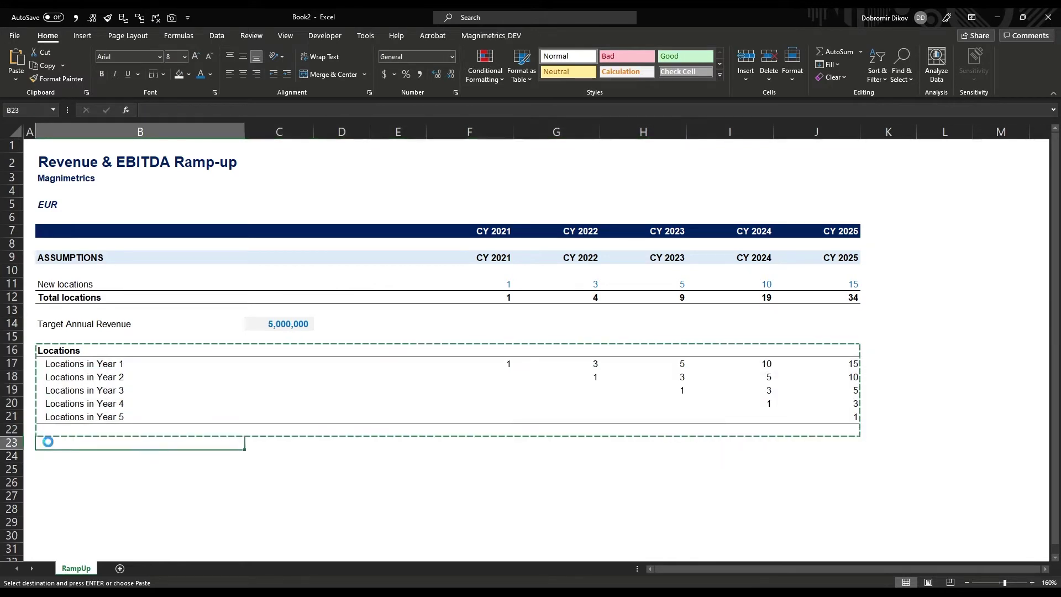
key("ctrl+v")
Retitle the pasted block's heading 'Revenue Ramp-up', correcting the typo
left_click(49, 442)
type("Revenue")
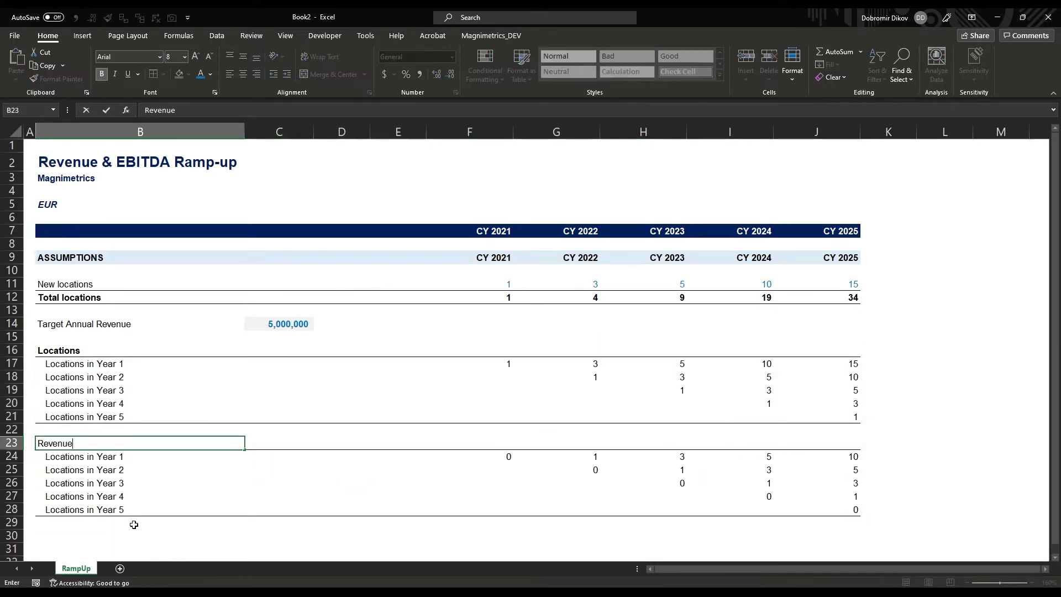
type(" Ramp-ip")
key("Return")
key("Up")
key("F2")
key("Left")
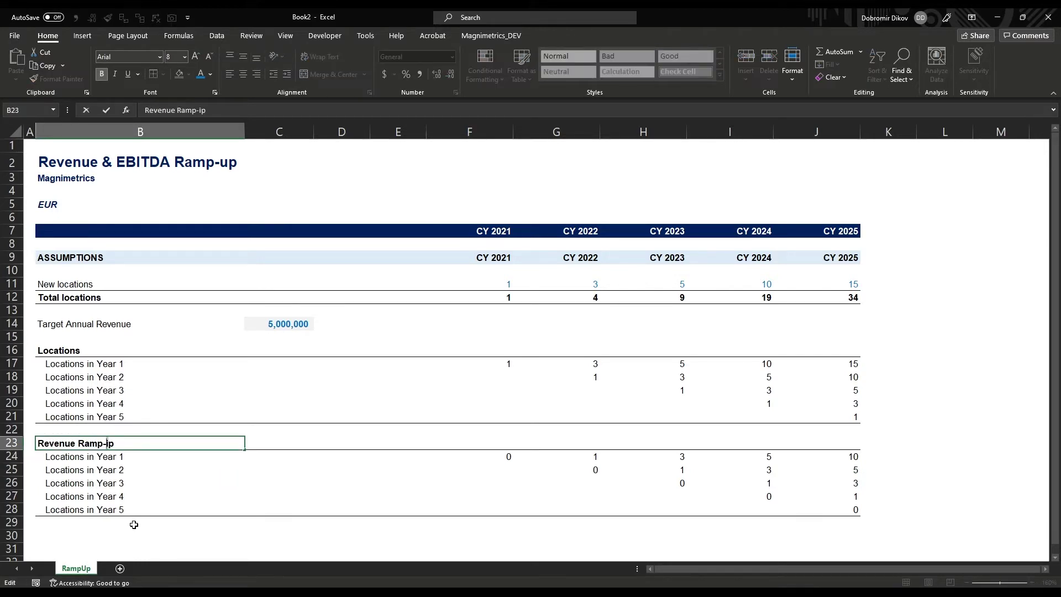
key("Delete")
type("u")
key("Return")
Enter Year 1 in B24 and fill the labels down to Year 5
type("Yea")
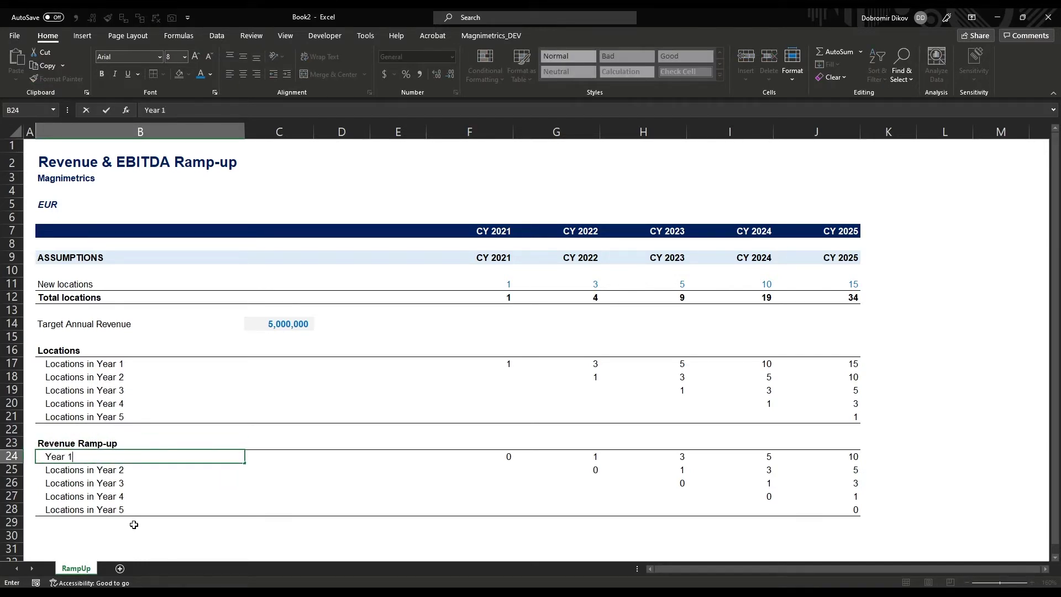
type("r 1")
key("Return")
key("Up")
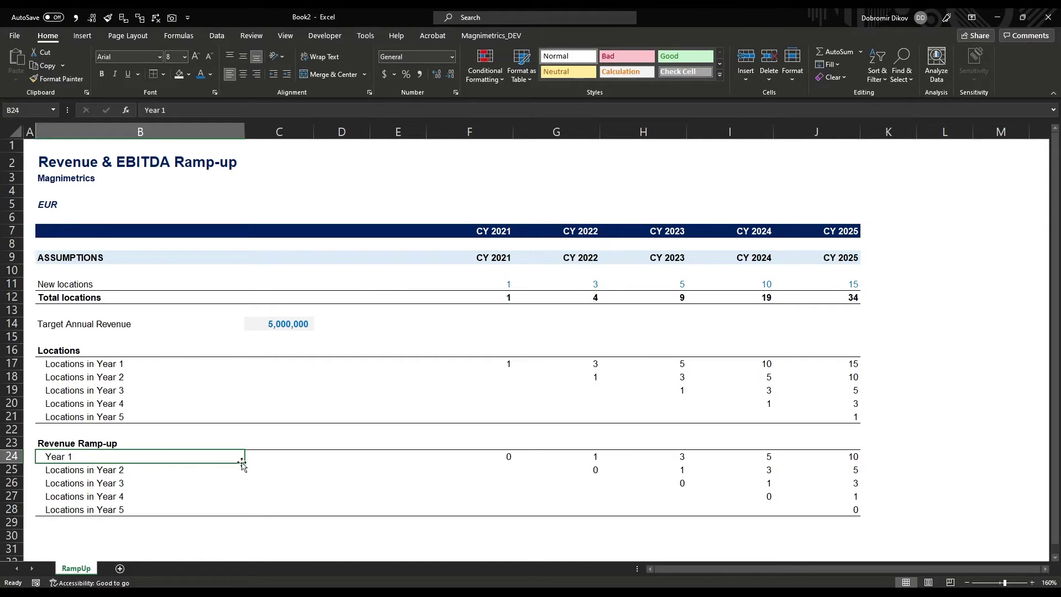
left_click_drag(242, 462, 245, 516)
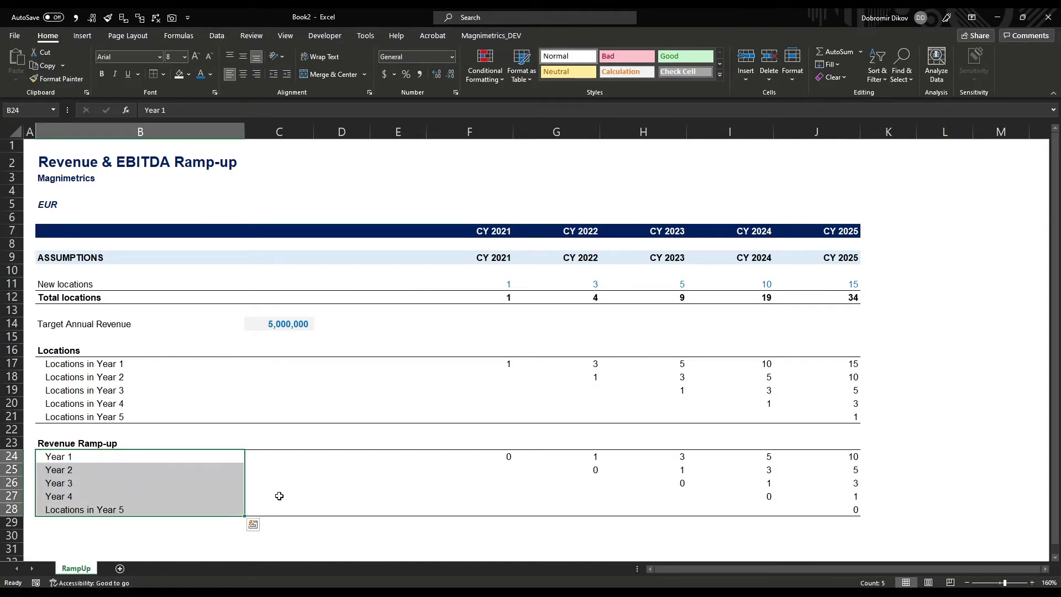
left_click(278, 474)
Add a bold '% Target' heading in C23
key("Up")
key("Up")
type("% ")
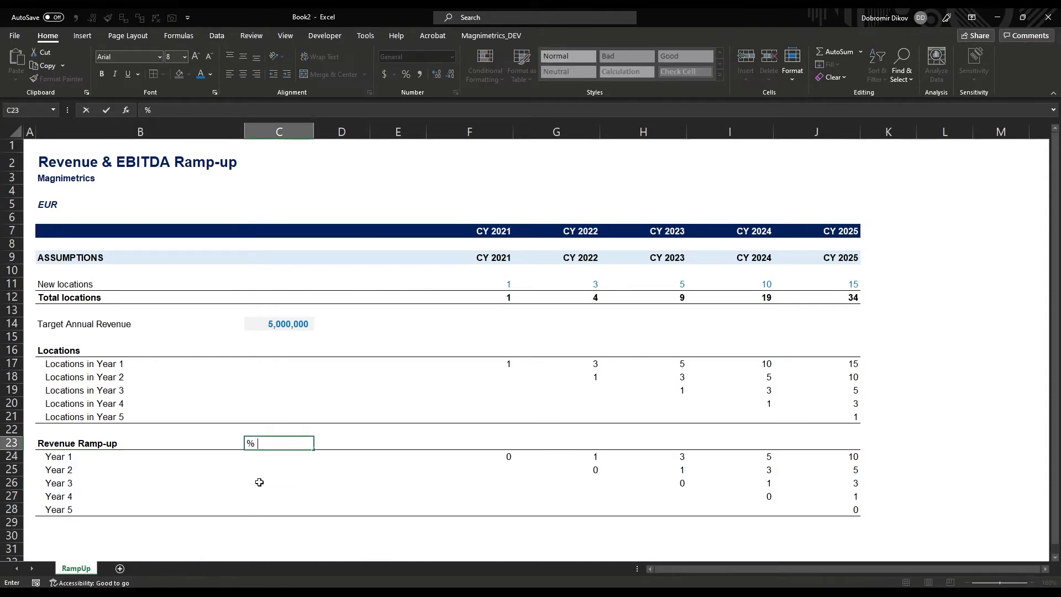
type("Target")
key("Return")
key("Up")
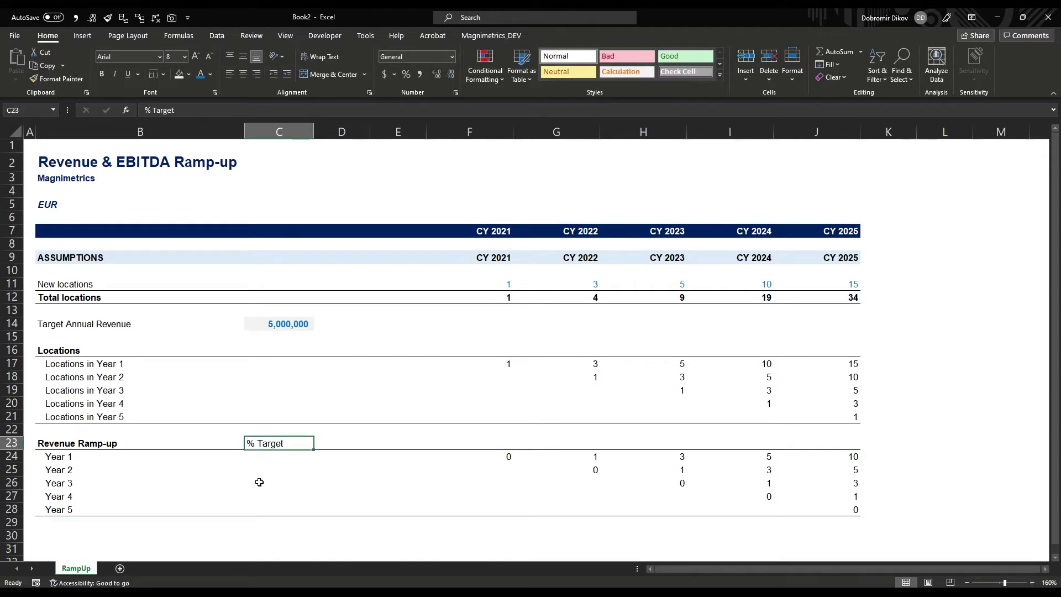
key("ctrl+b")
key("Right")
key("Left")
key("Down")
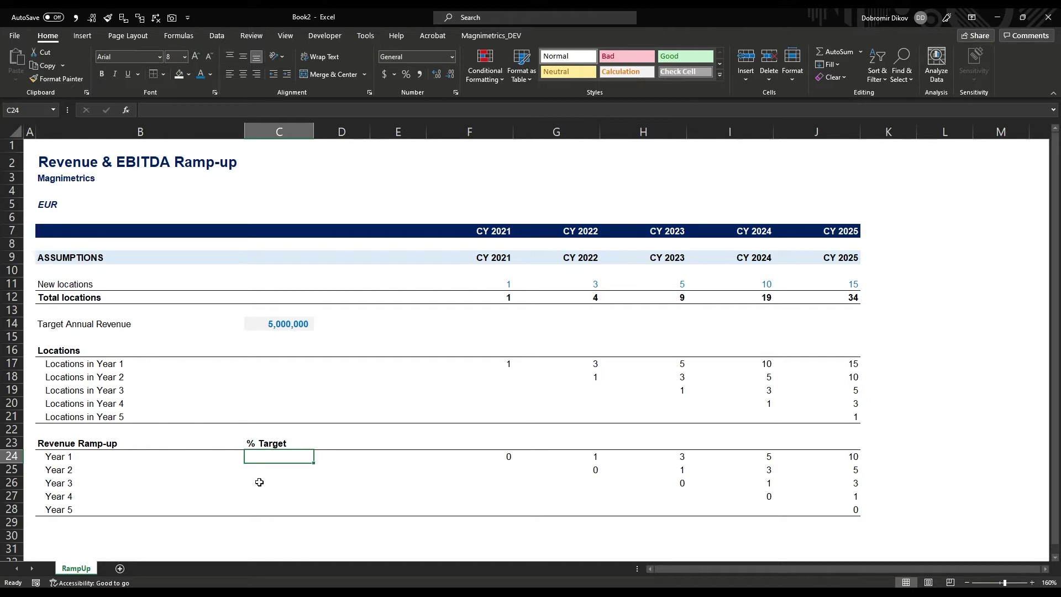
key("Up")
key("Down")
Format C24:C28 as percentages and enter 20, 40, 65, 90 and 100
key("shift+Down")
key("shift+Down")
key("shift+Down")
key("shift+Down")
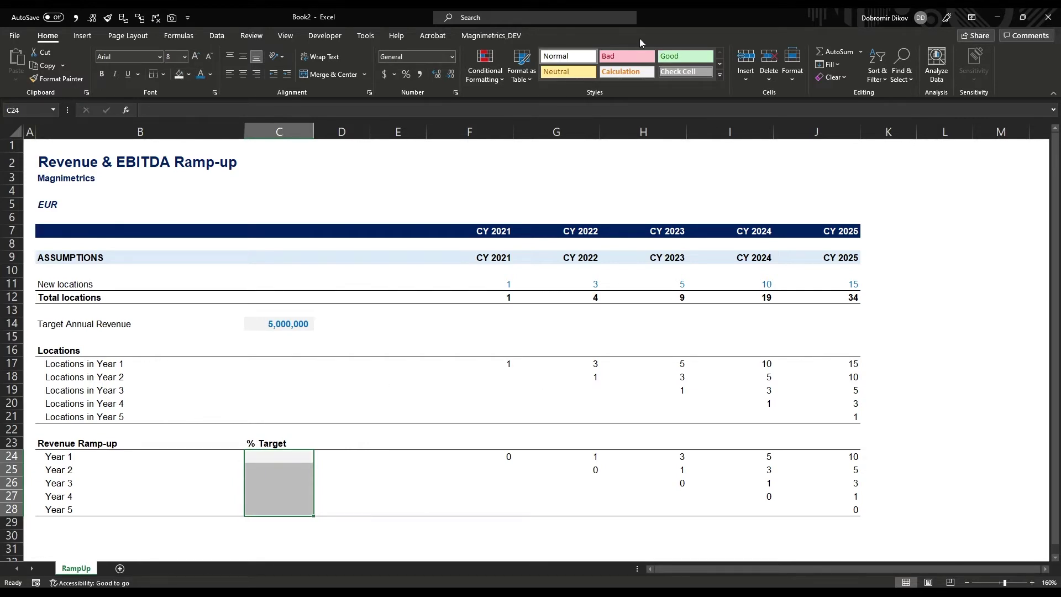
left_click(406, 74)
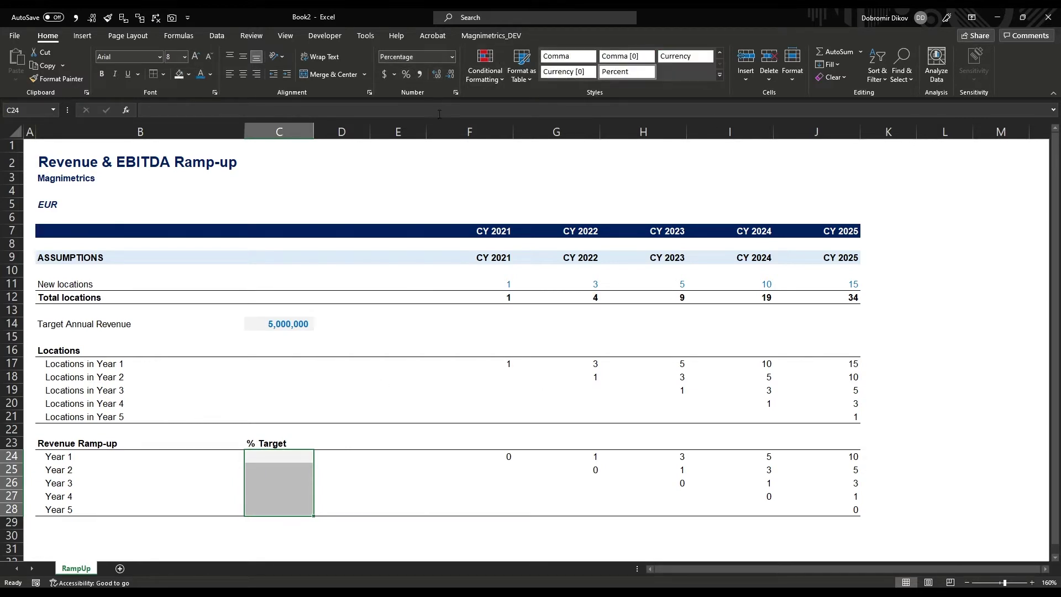
left_click(259, 455)
type("20")
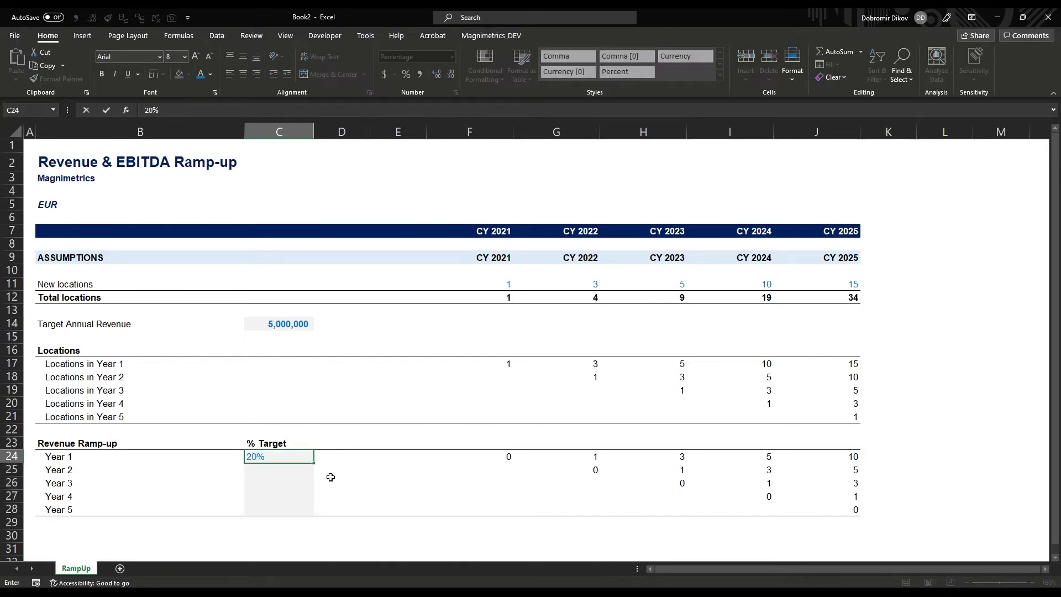
key("Return")
type("40")
key("Return")
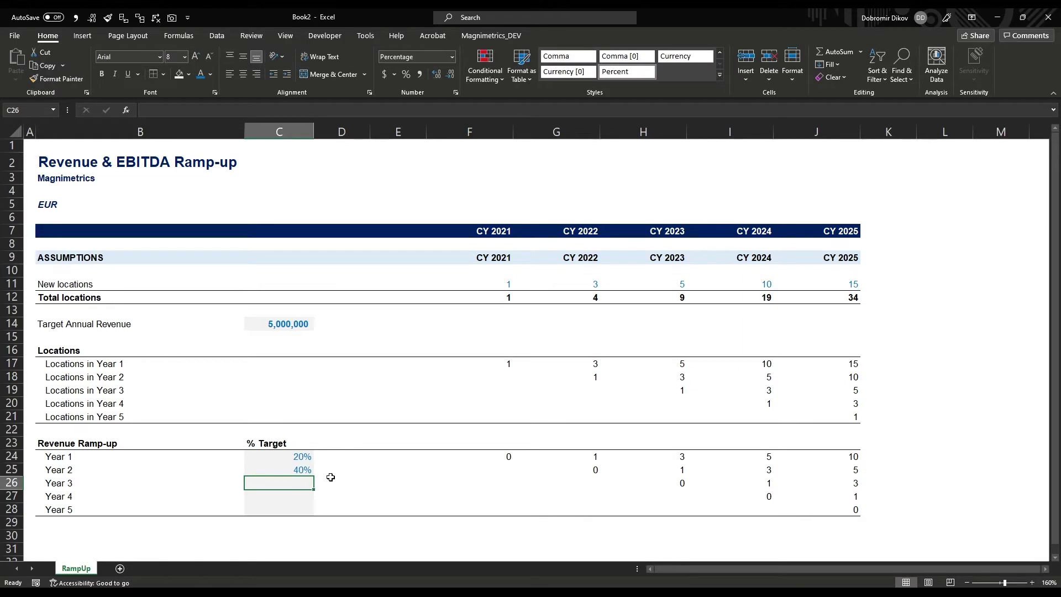
type("65")
key("Return")
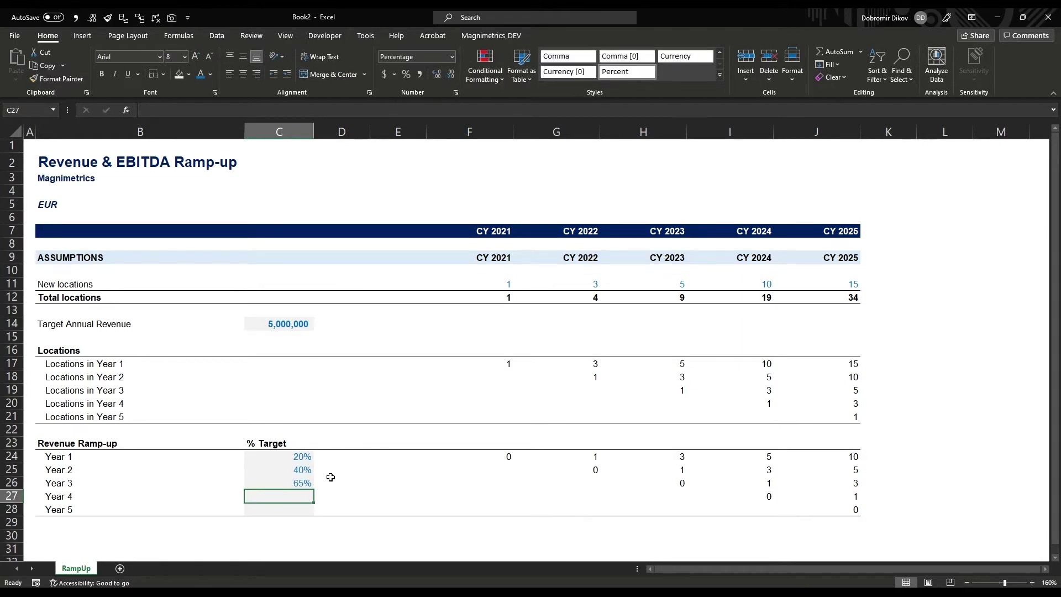
type("90")
key("Return")
type("100")
key("Return")
Make the five % Target values bold
key("Up")
key("Up")
key("Up")
key("Up")
key("Up")
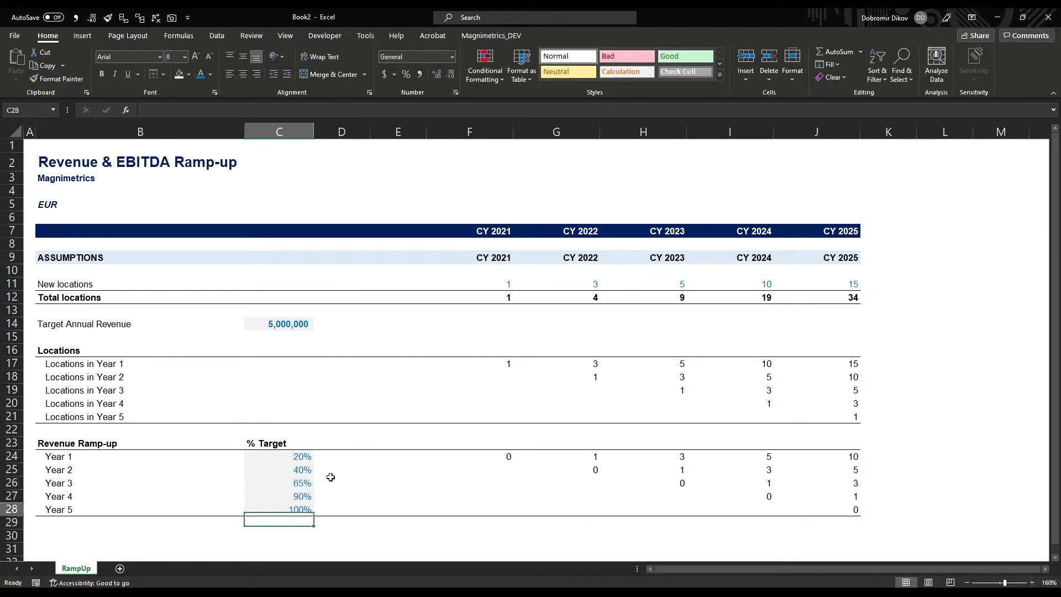
key("ctrl+shift+Down")
key("ctrl+b")
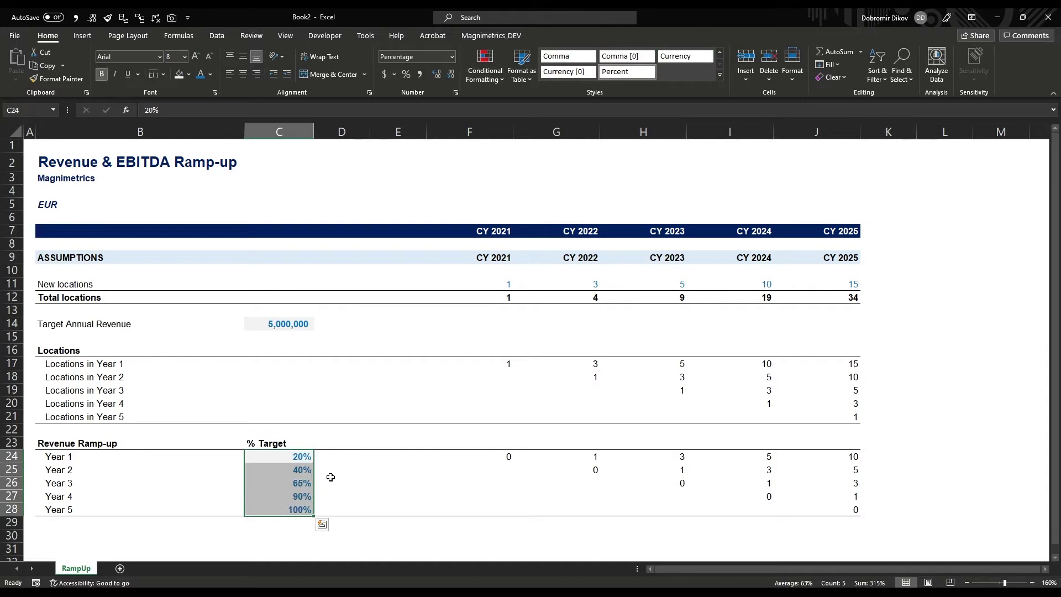
key("Up")
key("Down")
key("Down")
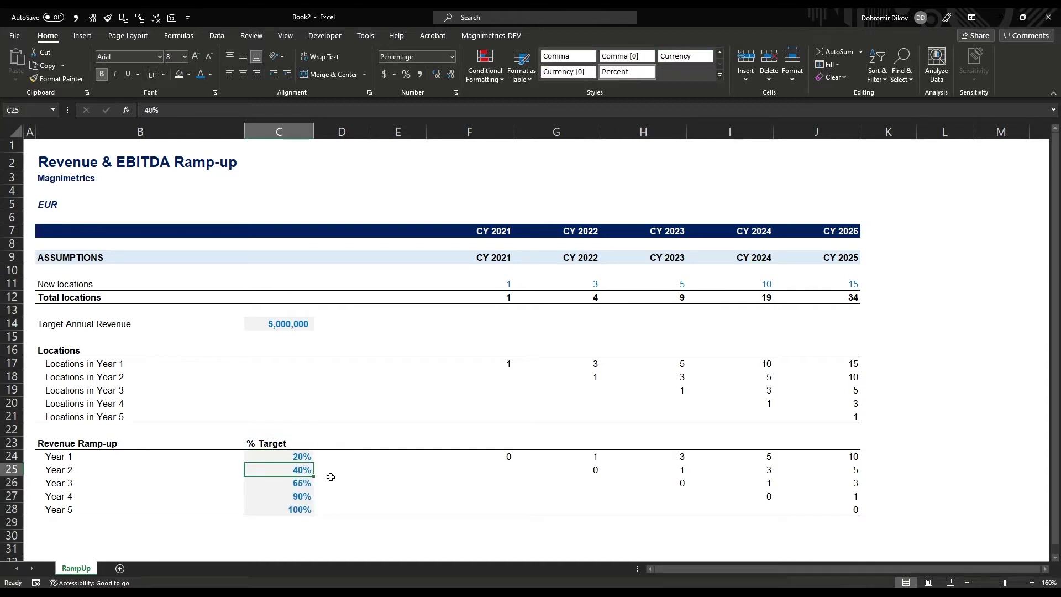
key("Up")
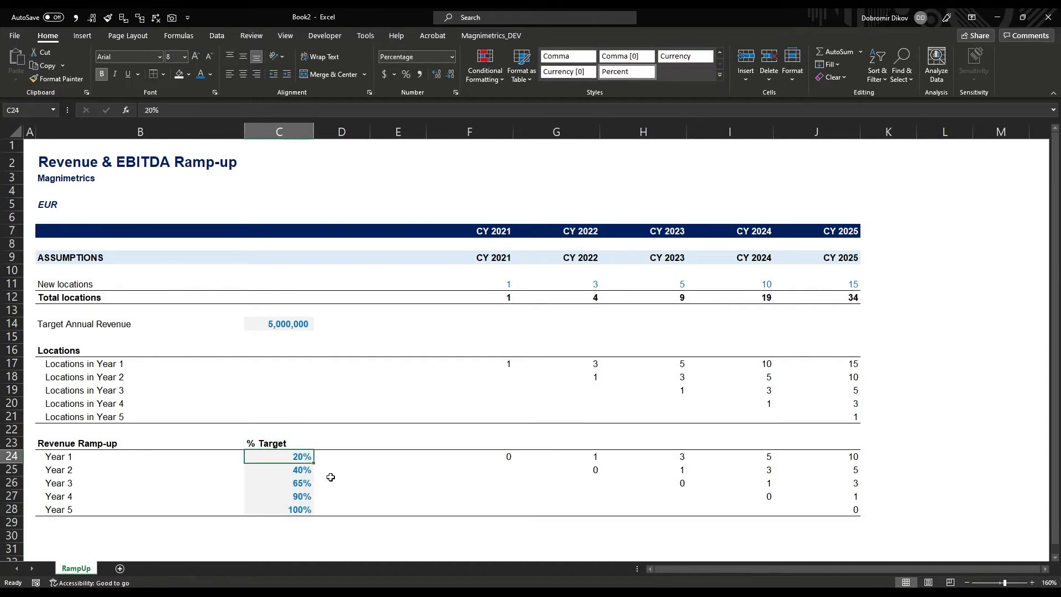
Review the target revenue and percentages, then head column D 'Revenue'
left_click(284, 322)
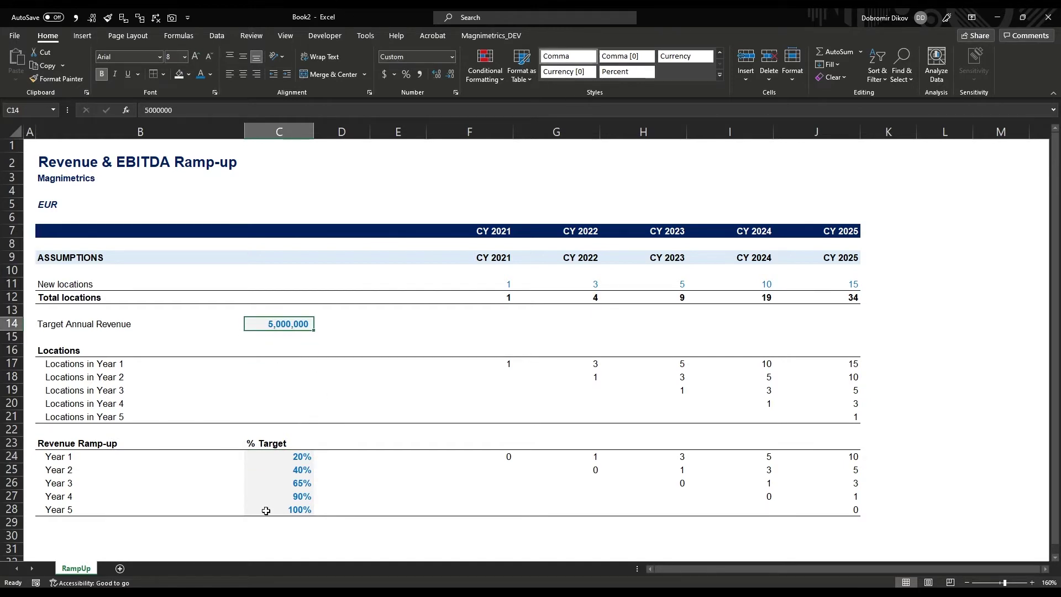
left_click(282, 480)
left_click(283, 492)
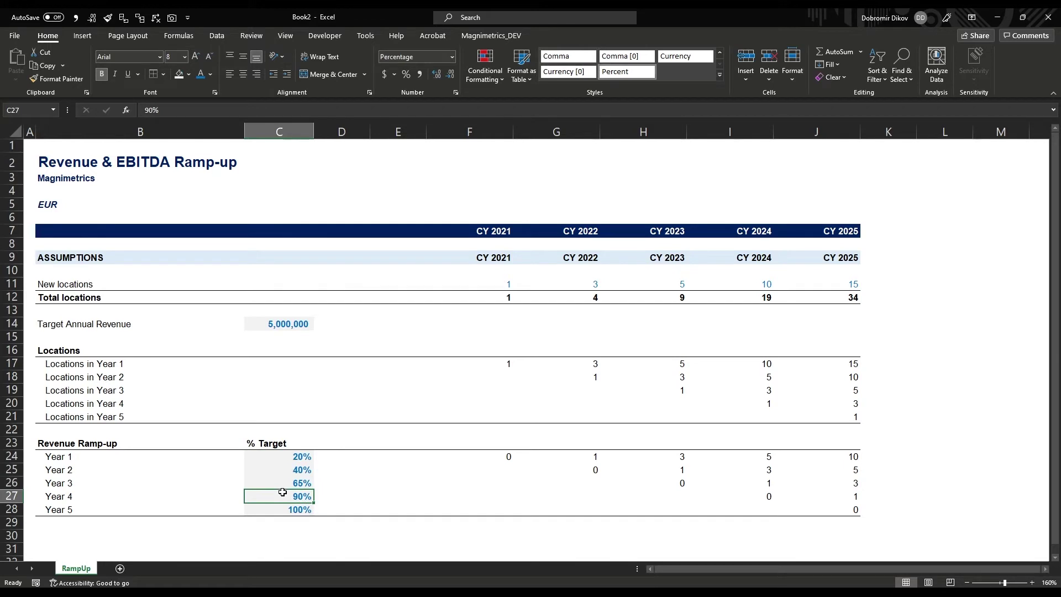
left_click(342, 443)
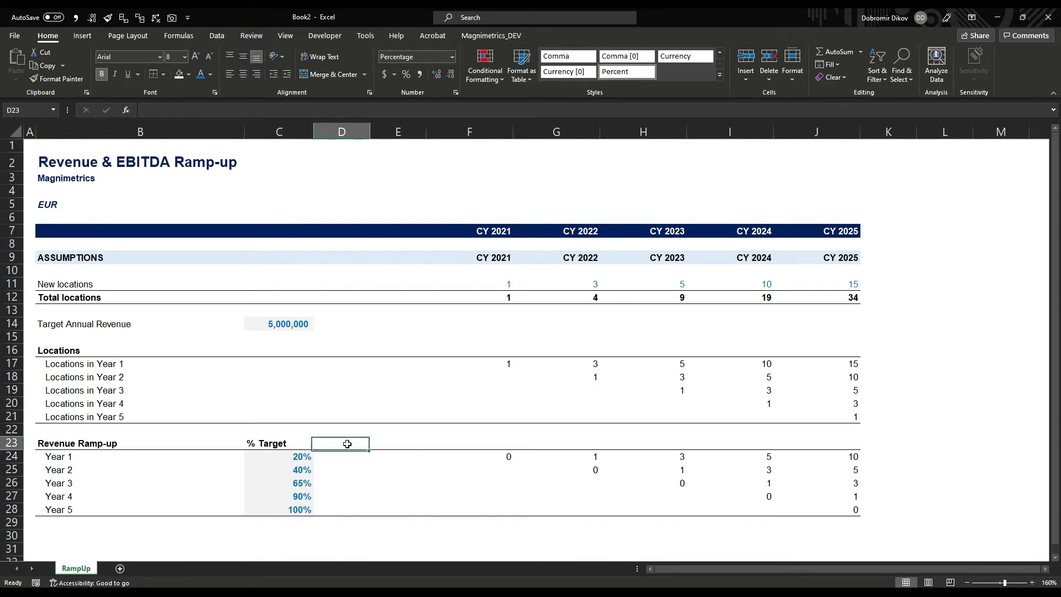
type("Revenue")
key("Return")
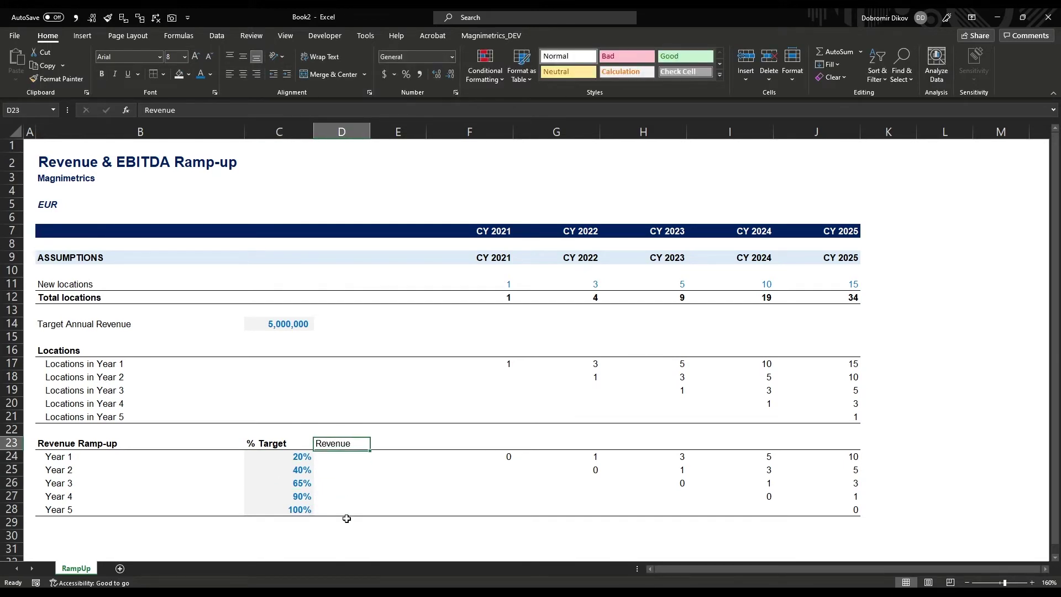
Enter =C24*$C$14 in D24 and fill it down to D28
type("=")
key("Left")
type("*")
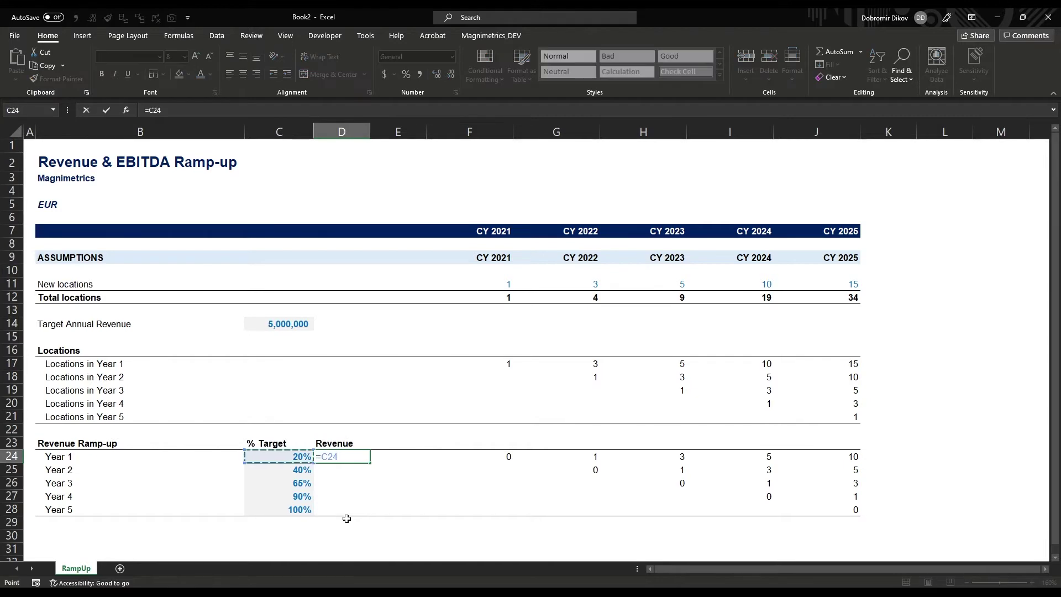
key("Up")
key("Up")
key("Up")
key("Up")
key("Up")
key("Up")
key("Up")
key("Up")
key("Up")
key("Up")
key("Left")
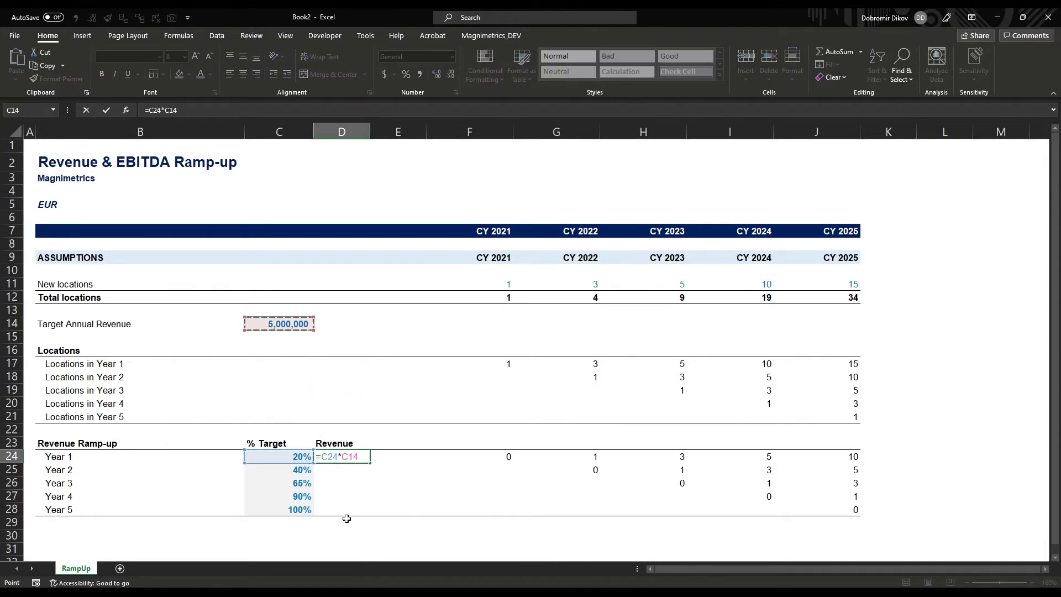
key("ctrl+Return")
key("shift+Down")
key("shift+Down")
key("shift+Down")
key("shift+Down")
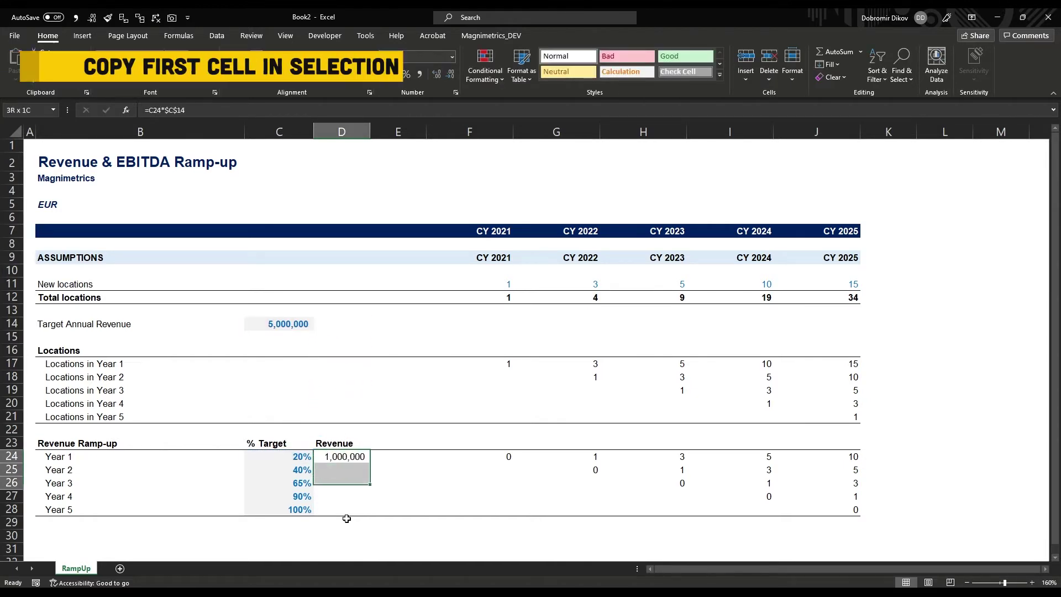
key("ctrl+d")
Move to the CY 2021 Year 1 cell of the ramp-up matrix
key("Right")
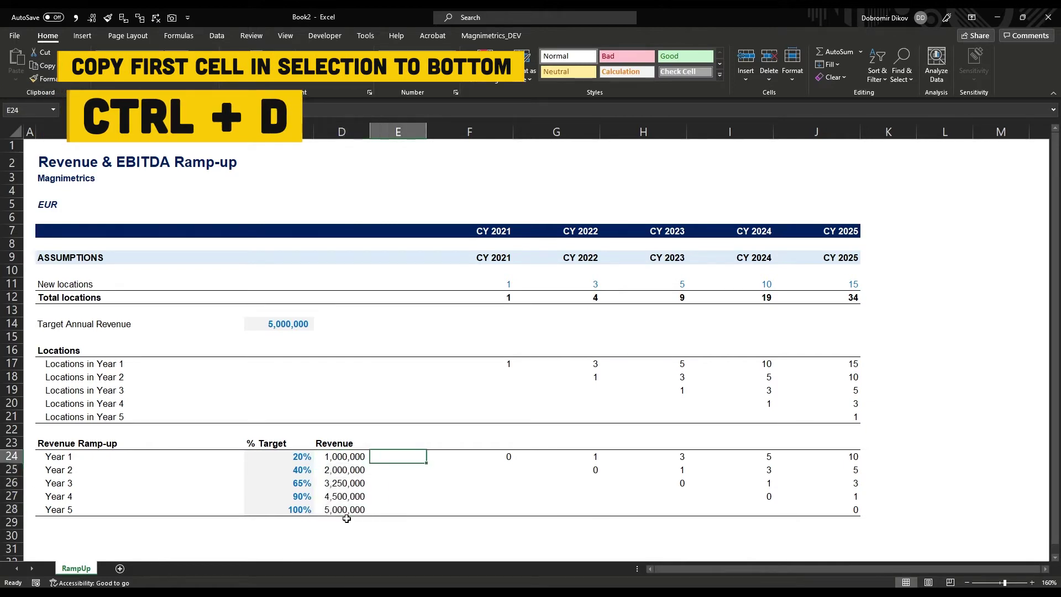
key("Right")
key("Right")
key("Left")
key("ctrl+shift+Right")
key("ctrl+shift+Left")
Enter =F17*$D24 in F24 and fill it across to CY 2025 and down to Year 5
type("=")
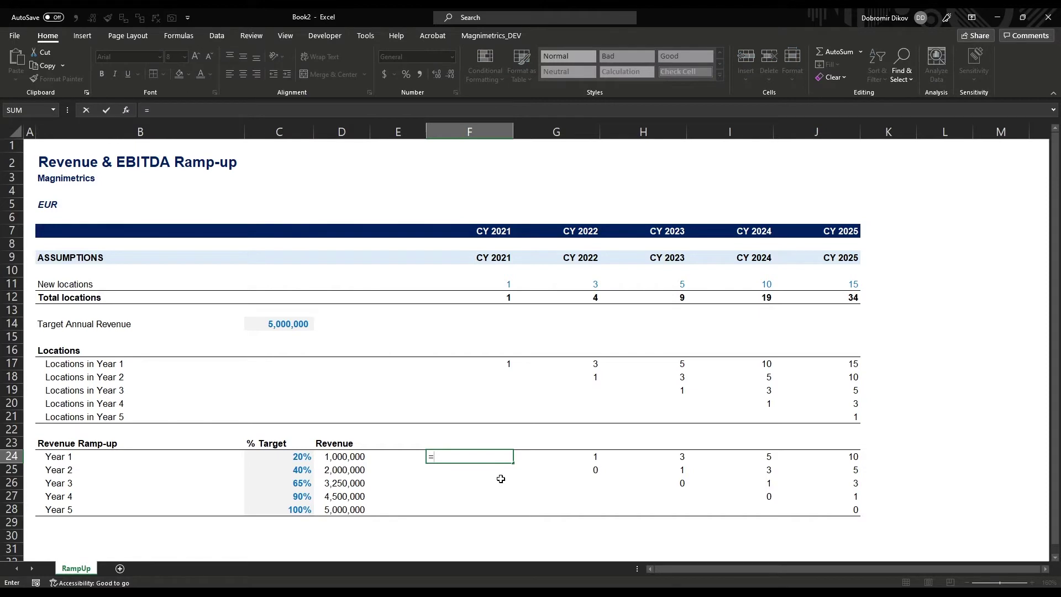
key("Up")
key("Up")
key("Up")
key("Up")
key("Up")
key("Up")
key("Up")
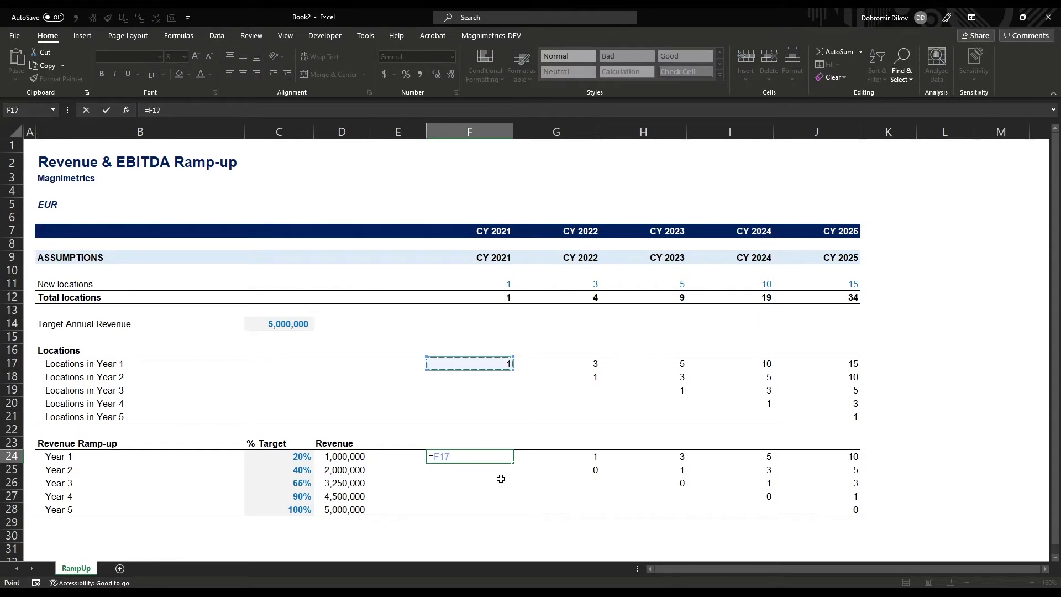
type("*")
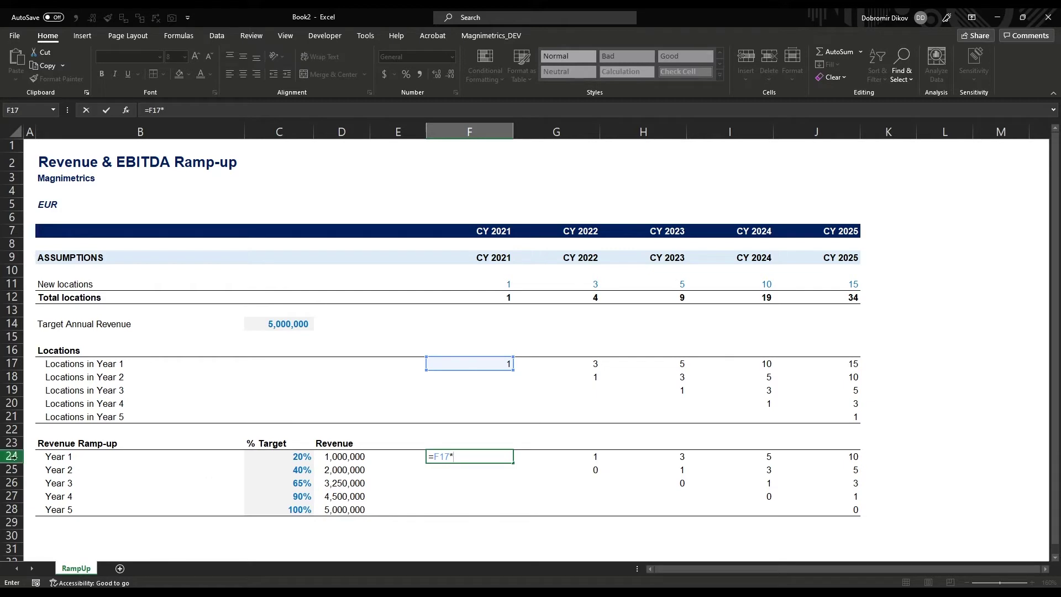
left_click(353, 457)
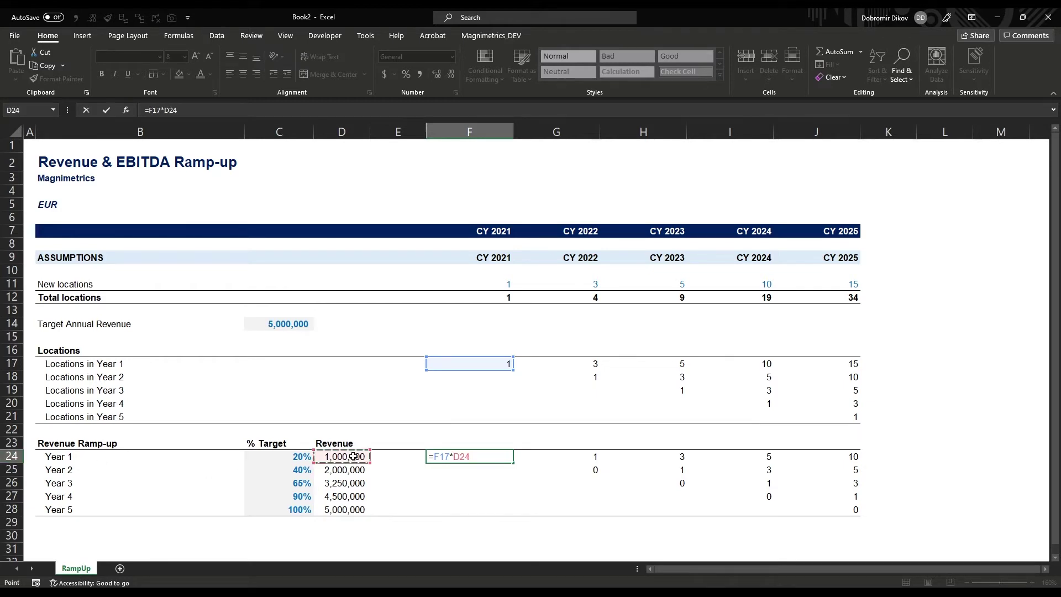
key("F4")
key("F4")
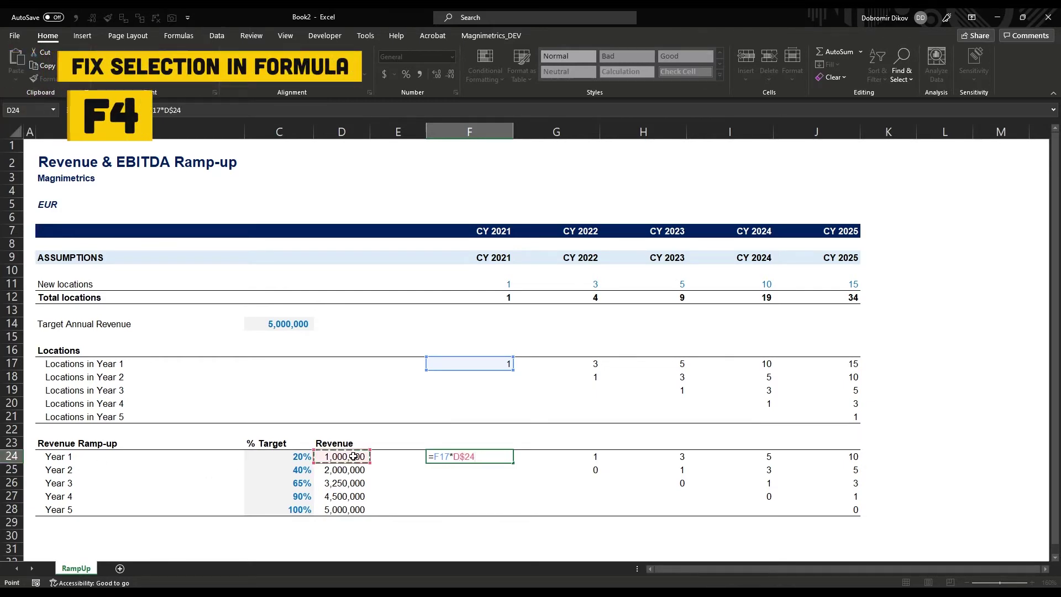
key("F4")
key("ctrl+Return")
key("ctrl+shift+Right")
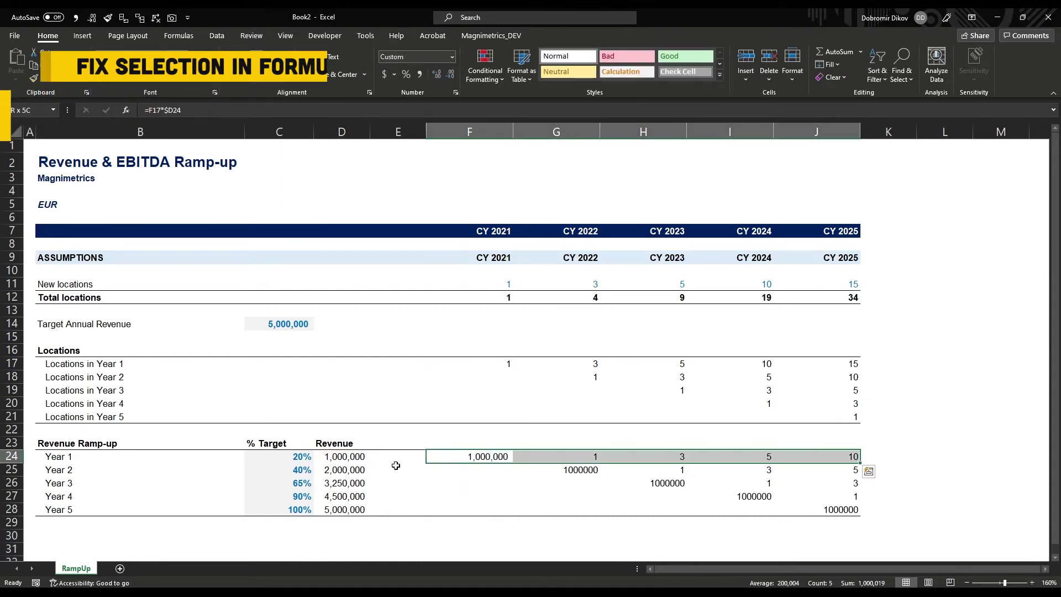
key("ctrl+r")
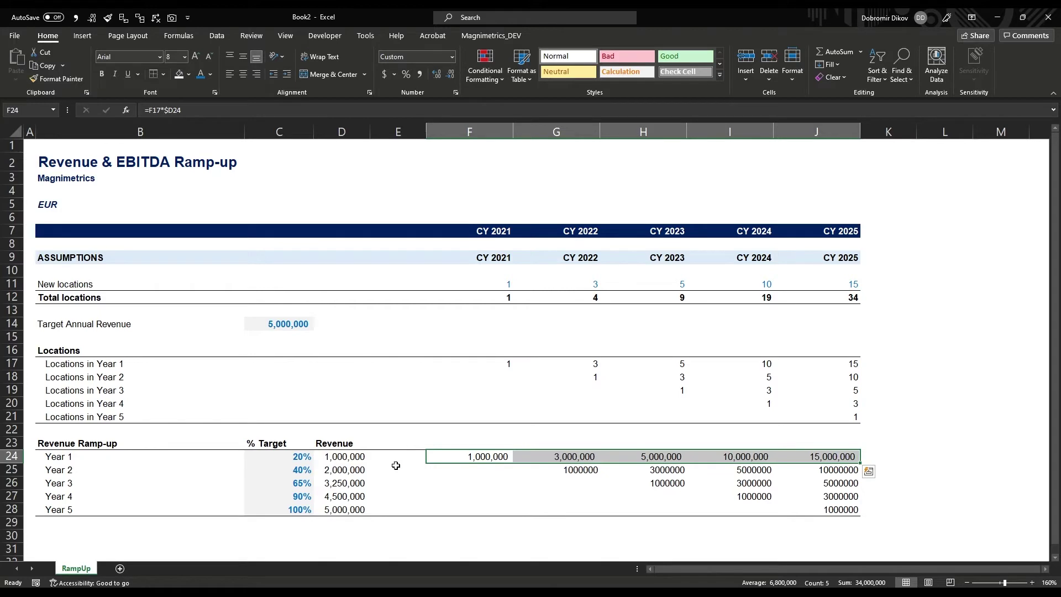
key("shift+Down")
key("shift+Down")
key("shift+Down")
key("shift+Down")
key("ctrl+d")
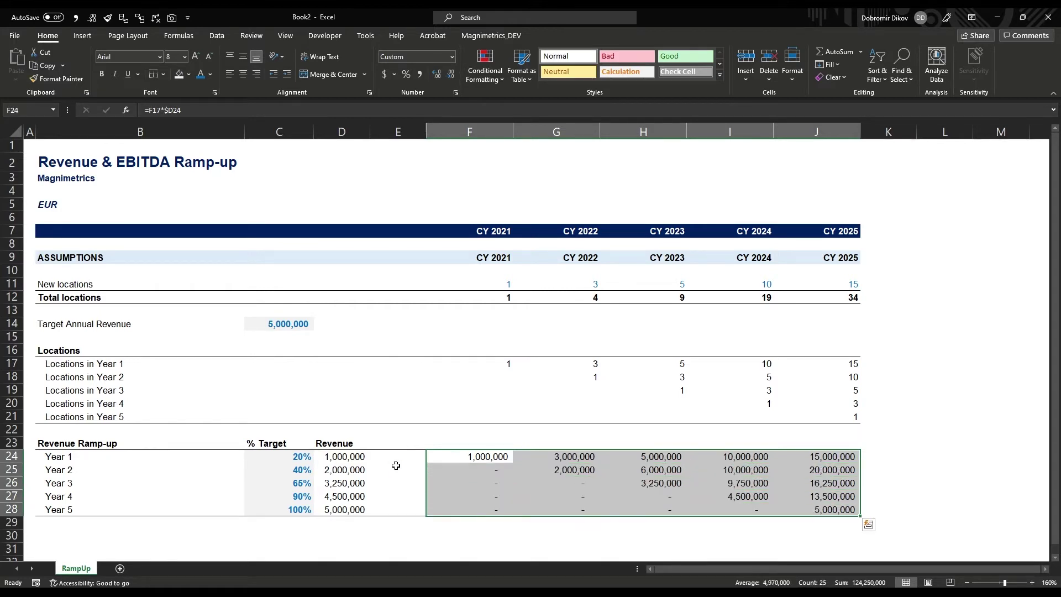
Verify the matrix formulas against the CY 2023 and CY 2024 location counts
key("Right")
key("Left")
key("Down")
key("Right")
key("Right")
key("Up")
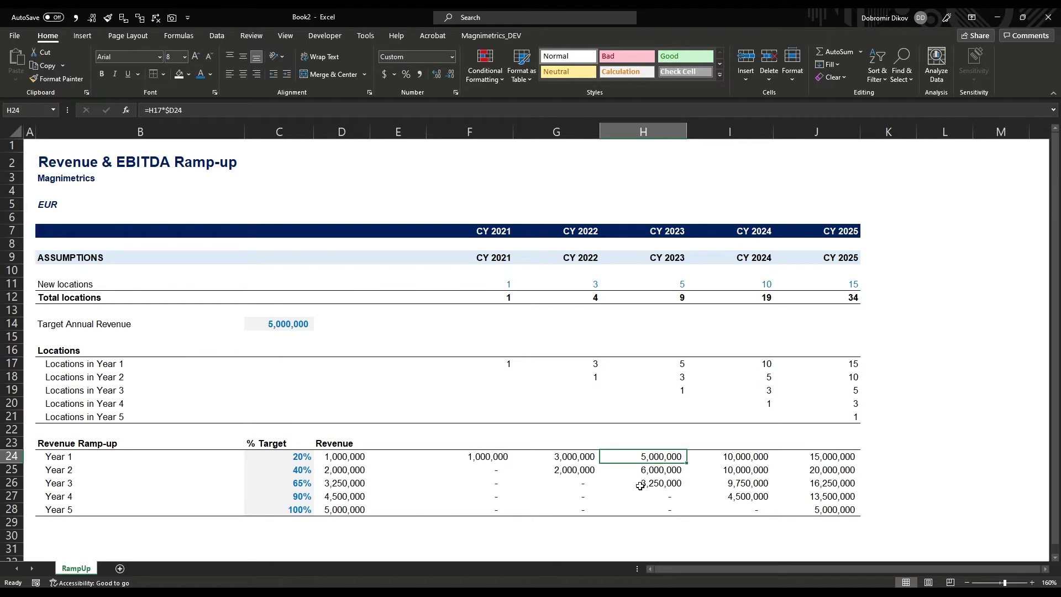
left_click(656, 314)
left_click(661, 285)
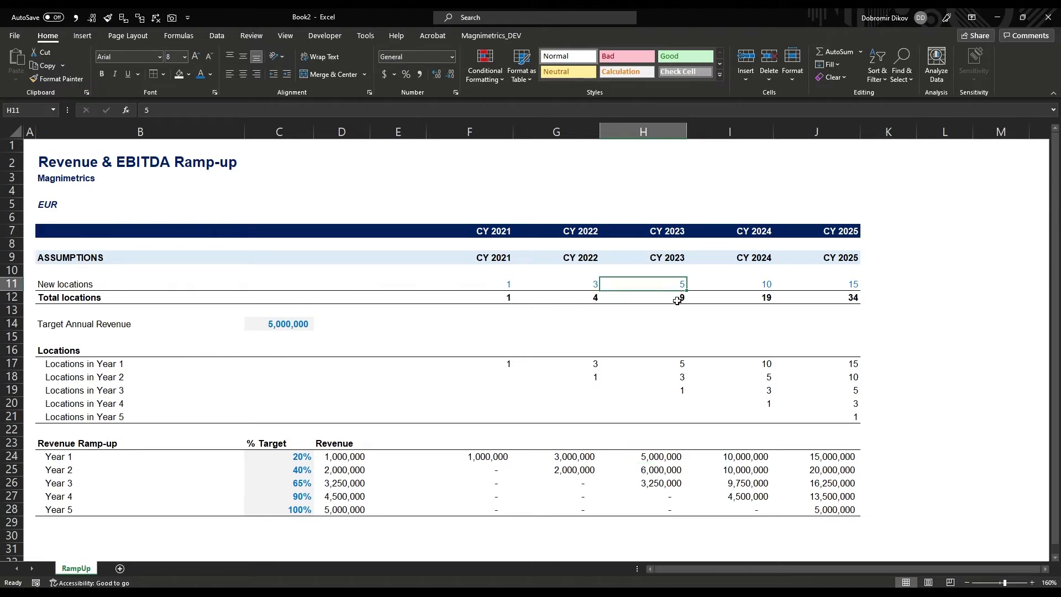
left_click(663, 469)
key("Up")
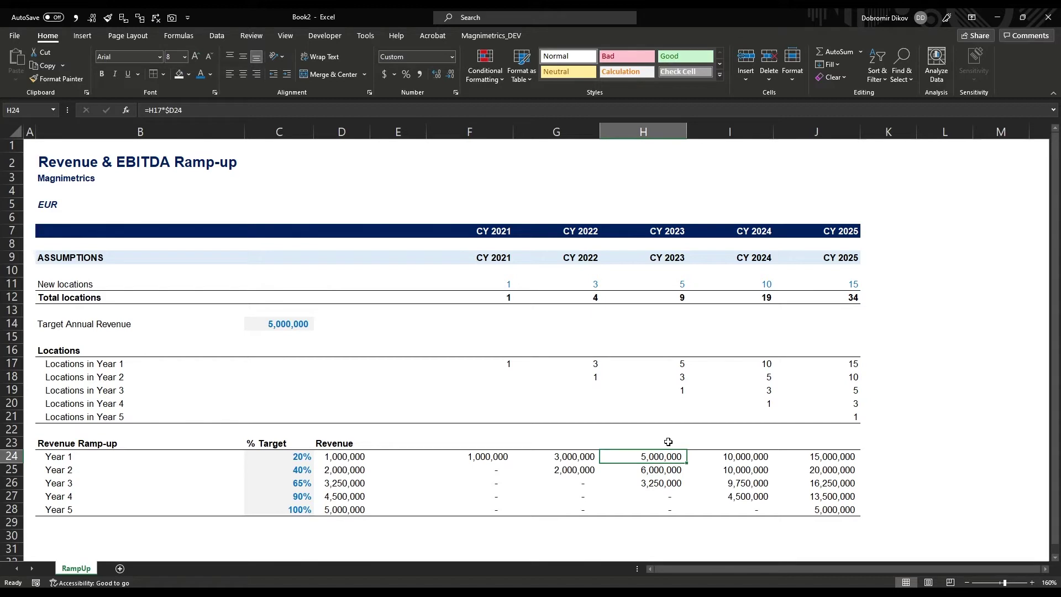
left_click(734, 472)
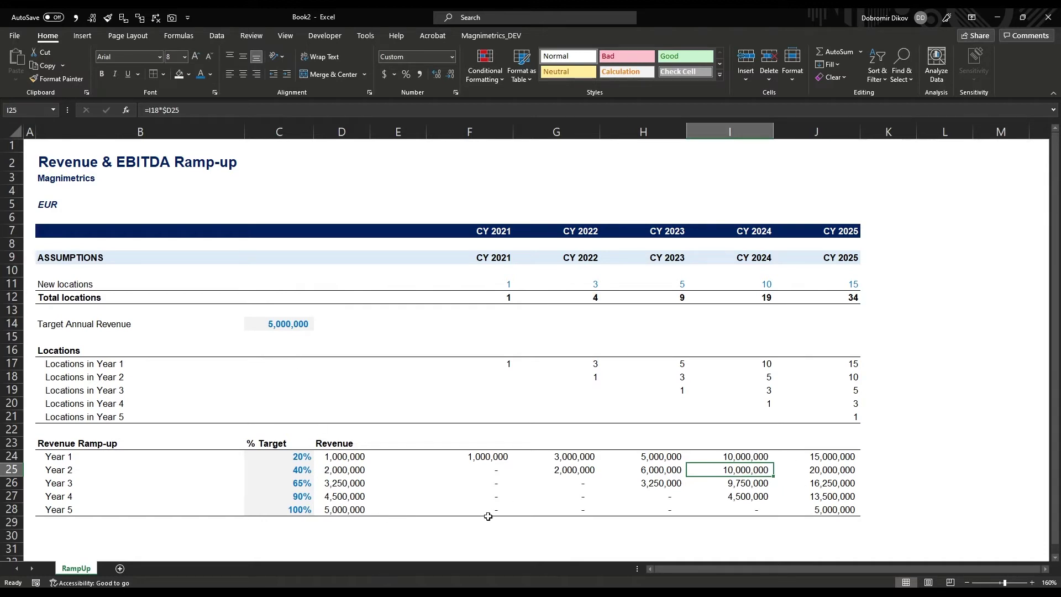
left_click(68, 532)
Label row 30 'Total Revenue' and give the row a top and thick bottom border
type("Total Revenue")
key("Return")
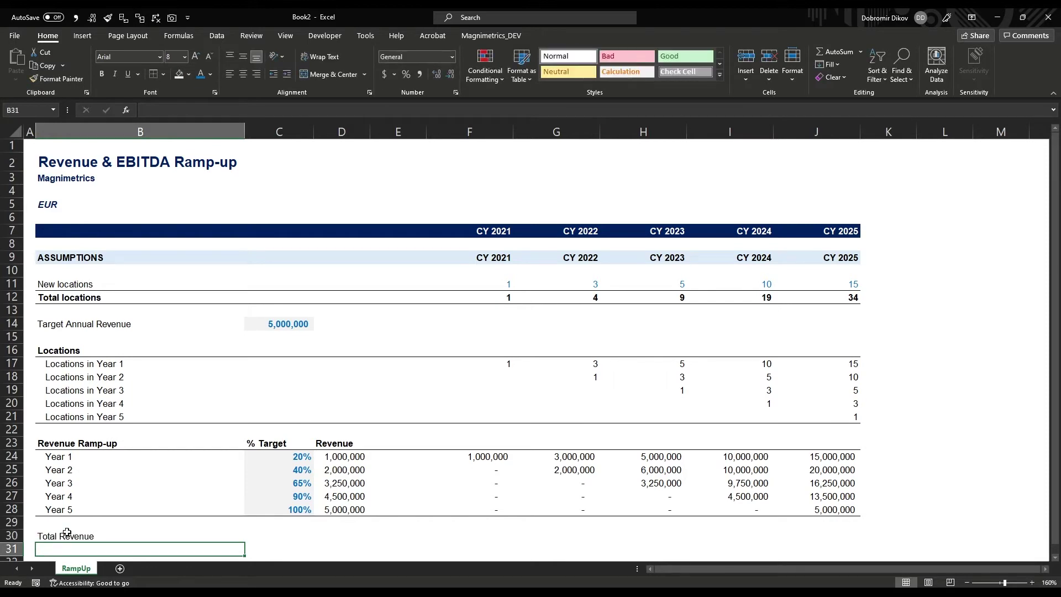
key("Up")
key("shift+Right")
key("shift+Right")
key("shift+Right")
key("shift+Right")
key("shift+Right")
key("shift+Right")
key("shift+Right")
key("shift+Right")
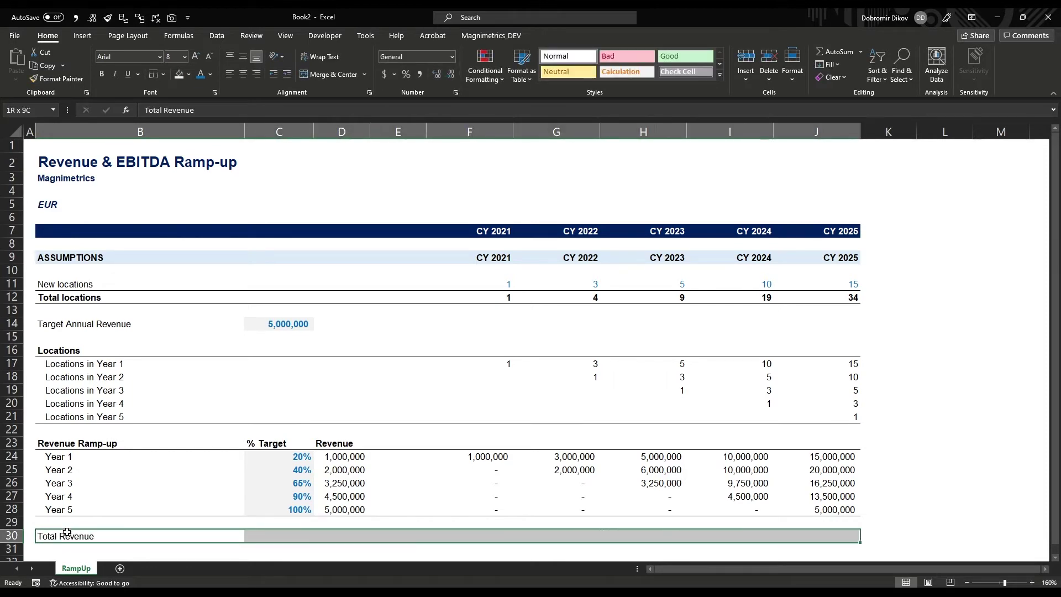
left_click(163, 74)
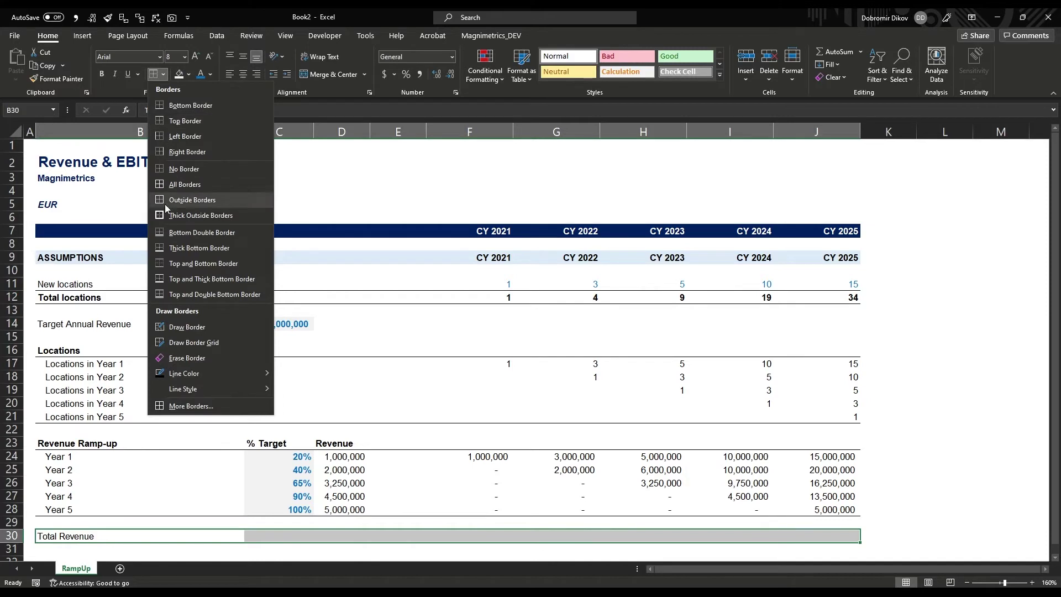
left_click(177, 278)
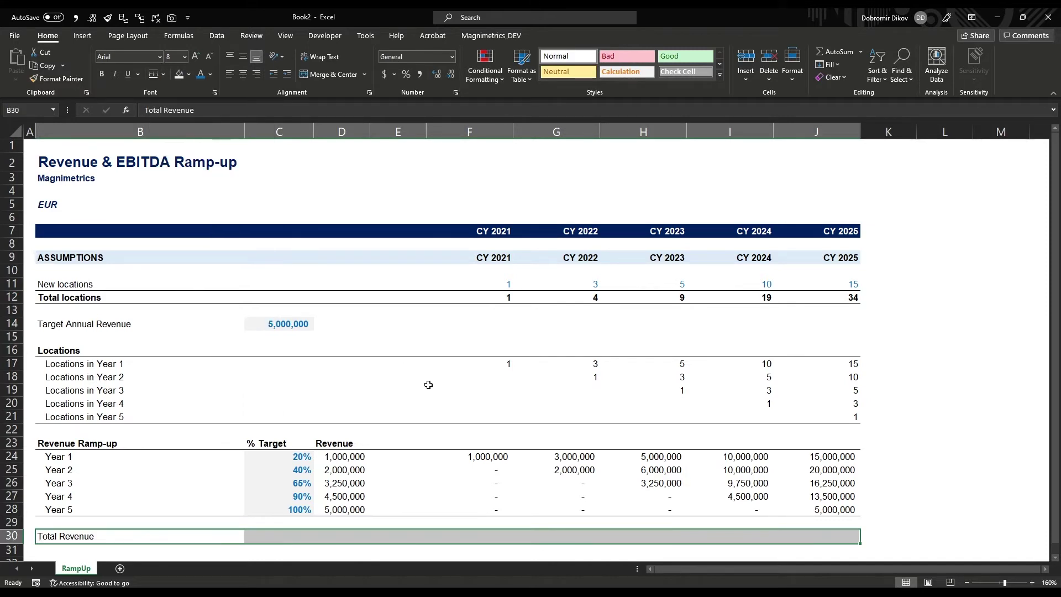
Sum Years 1–5 for CY 2021 and fill across, giving 1,000,000 through 69,750,000
left_click(478, 535)
key("alt+equal")
key("Up")
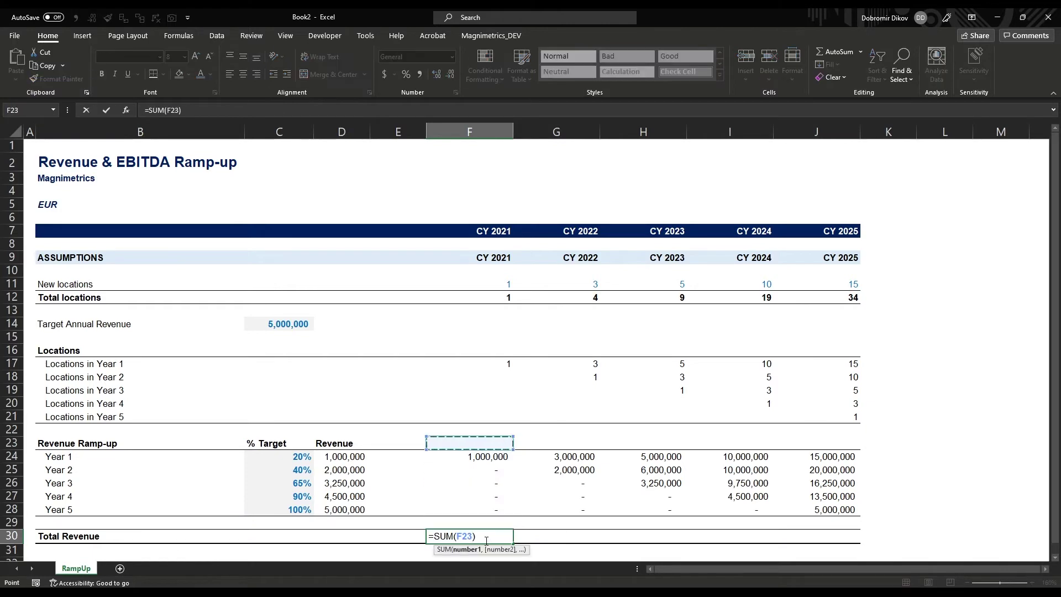
key("Down")
key("shift+Down")
key("shift+Down")
key("shift+Down")
key("shift+Down")
key("ctrl+Return")
key("shift+Right")
key("shift+Right")
key("shift+Right")
key("shift+Right")
key("shift+Right")
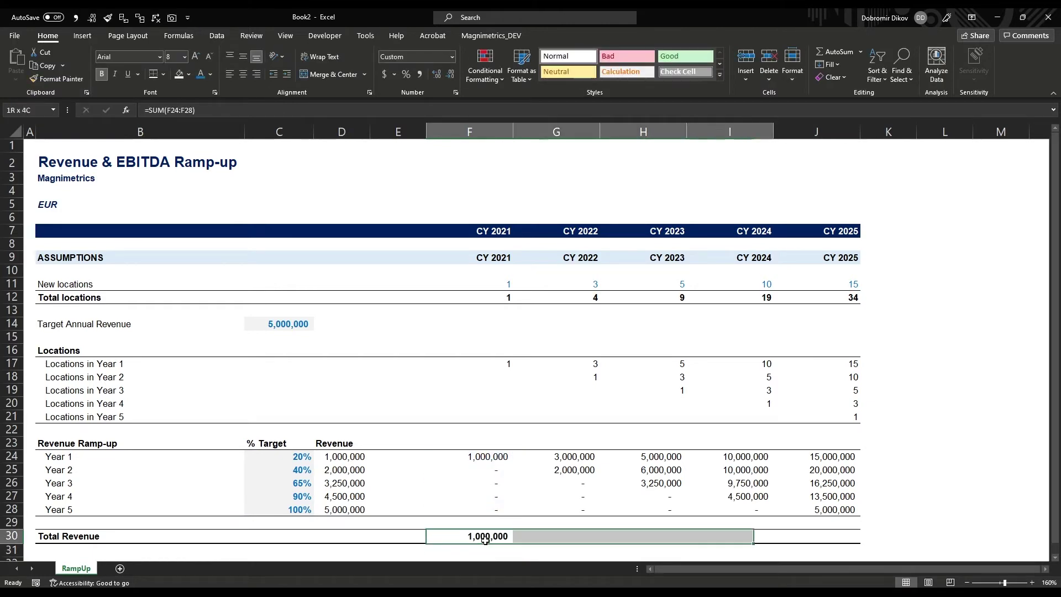
key("shift+Left")
key("ctrl+r")
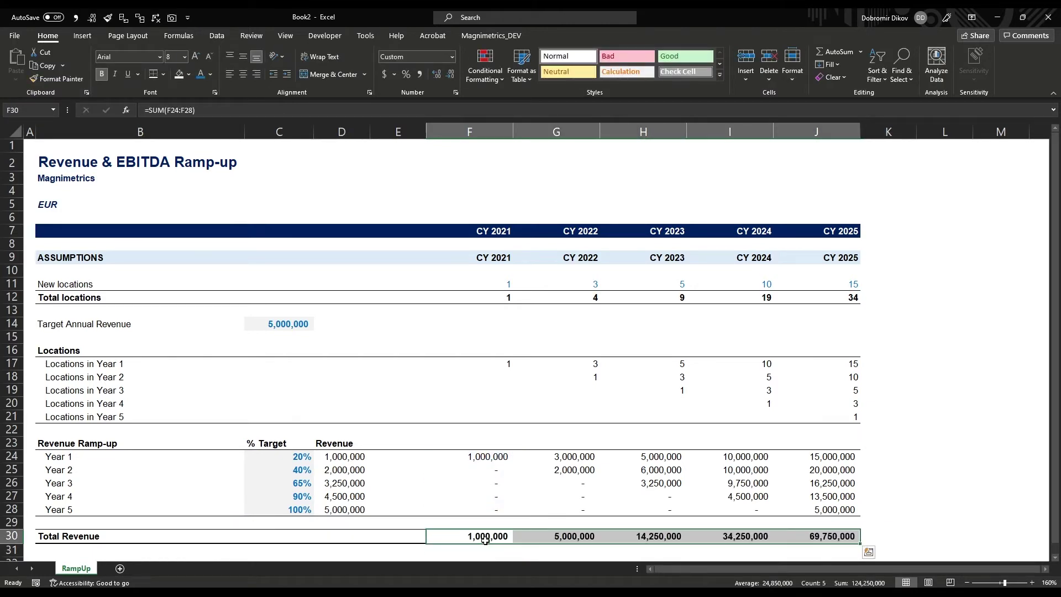
scroll(503, 486, "down", 1)
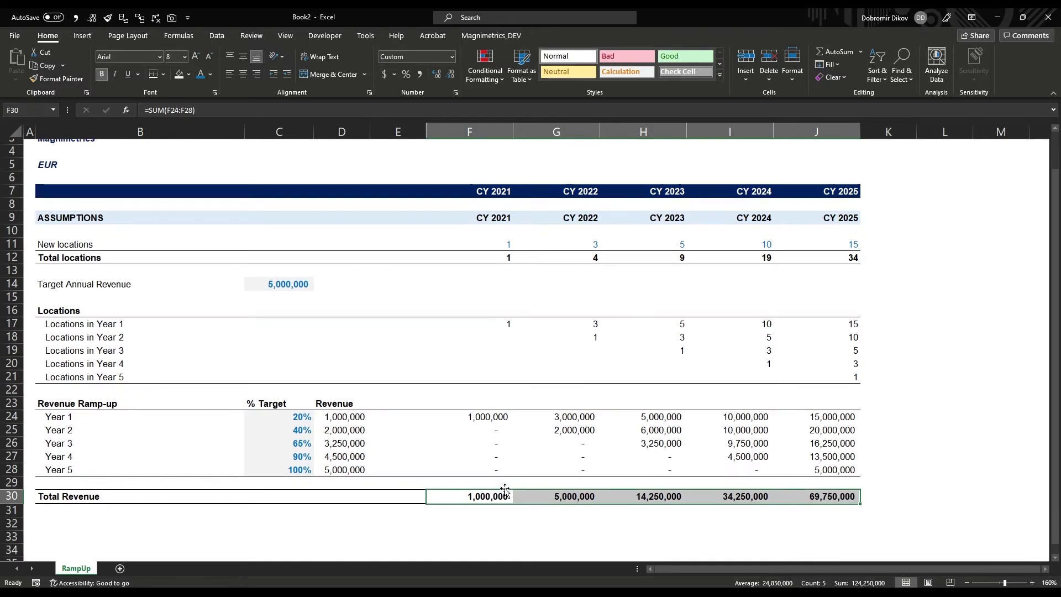
left_click(484, 494)
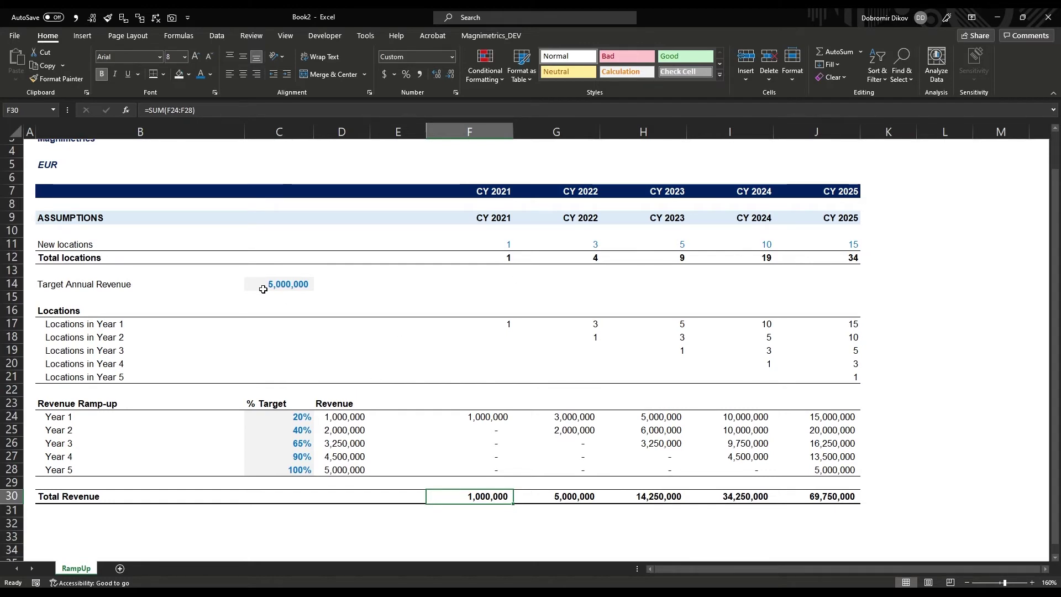
left_click_drag(292, 416, 292, 470)
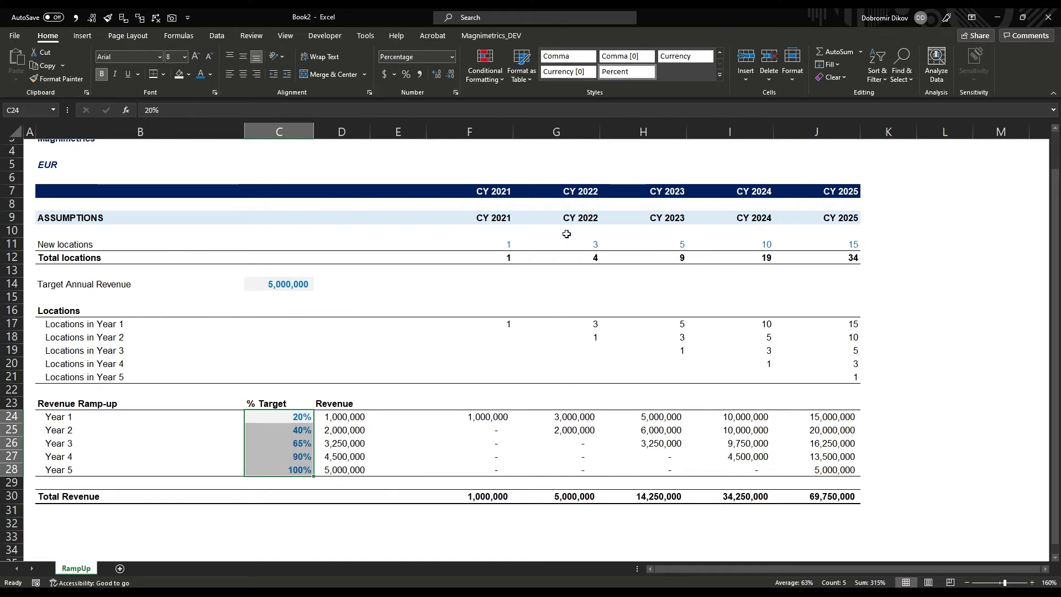
left_click(660, 242)
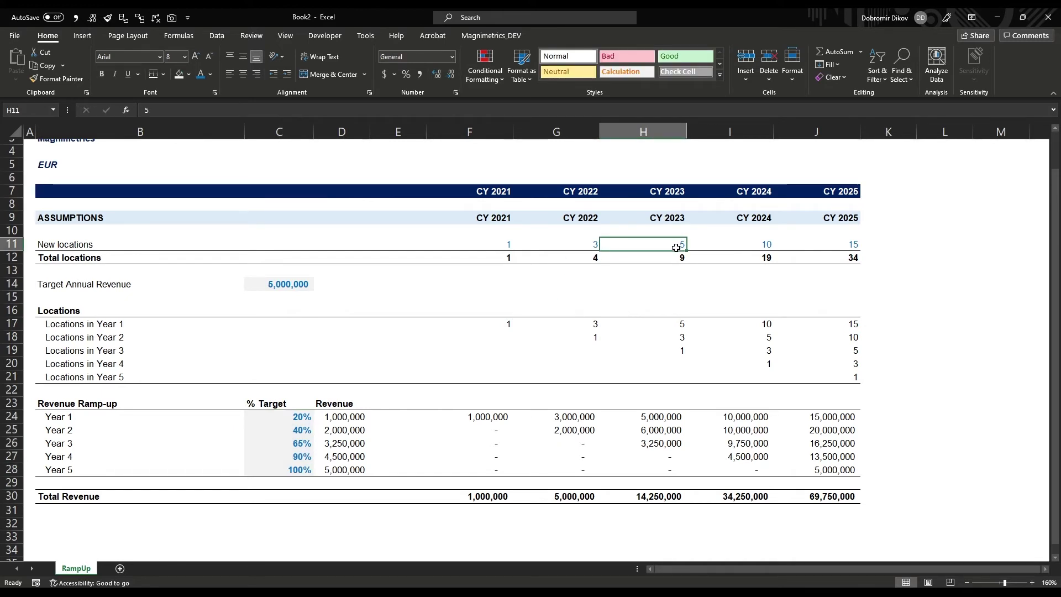
type("8")
key("Return")
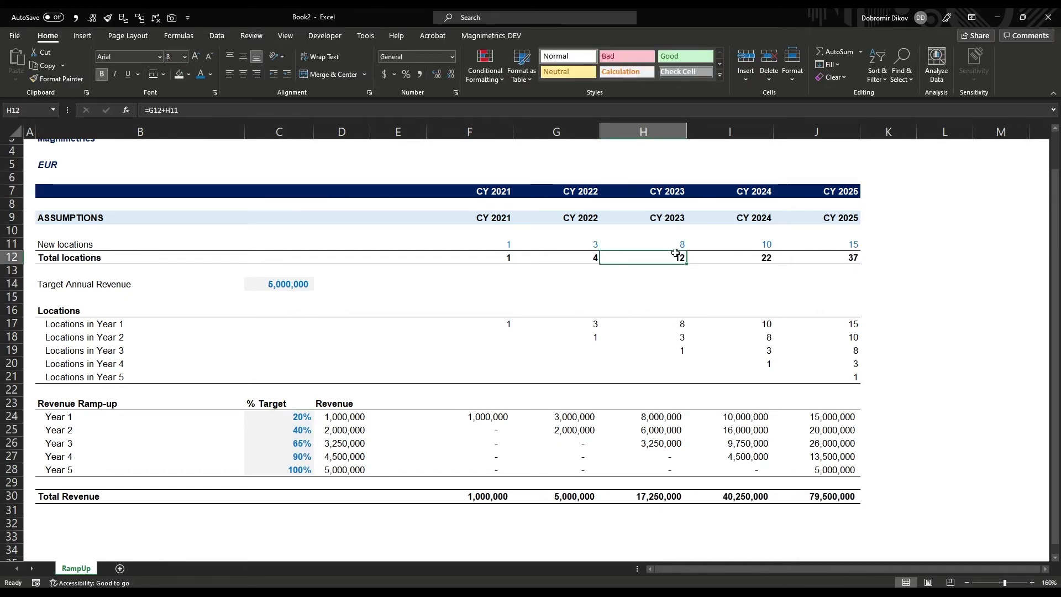
key("Up")
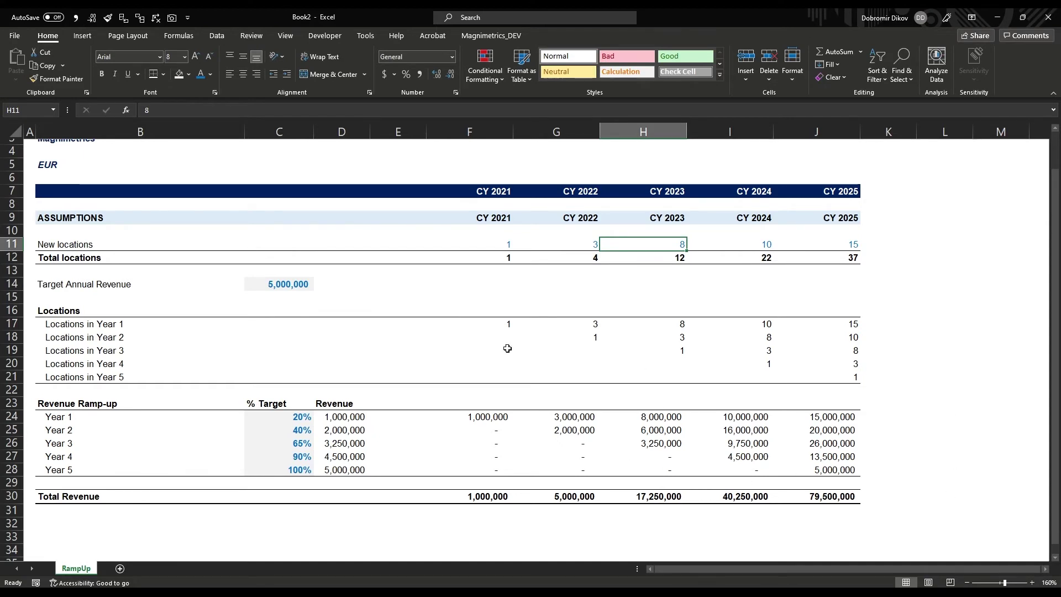
key("ctrl+z")
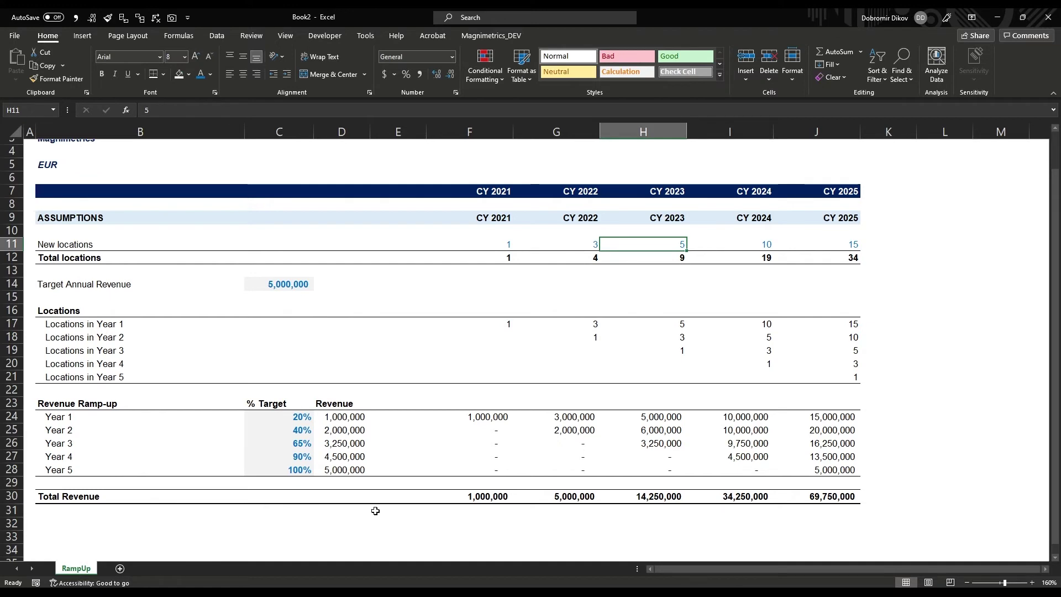
left_click(290, 419)
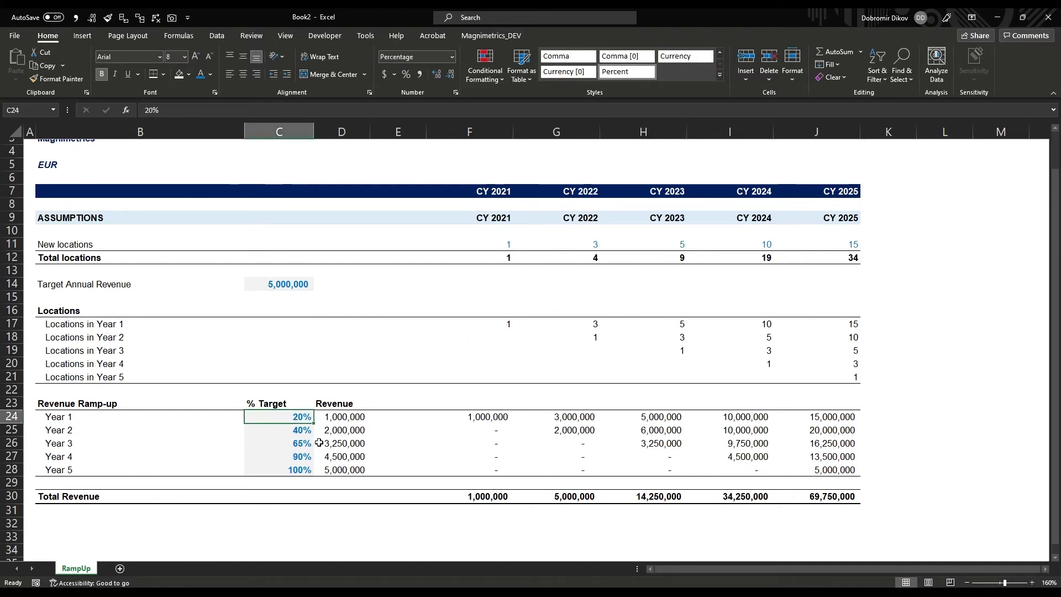
type("33")
key("Return")
type("66")
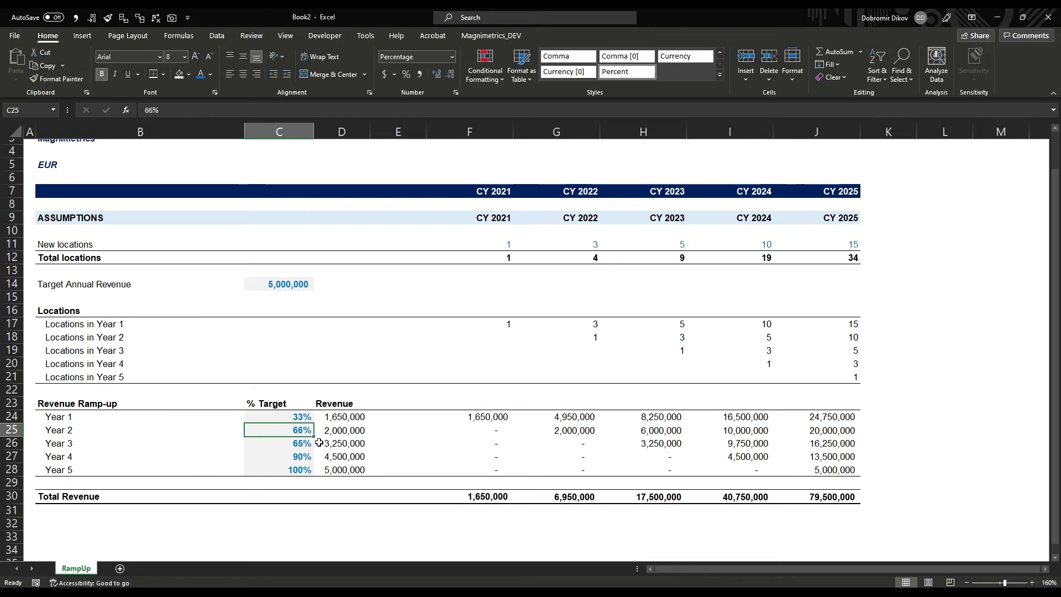
key("Return")
type("100")
key("Return")
type("100")
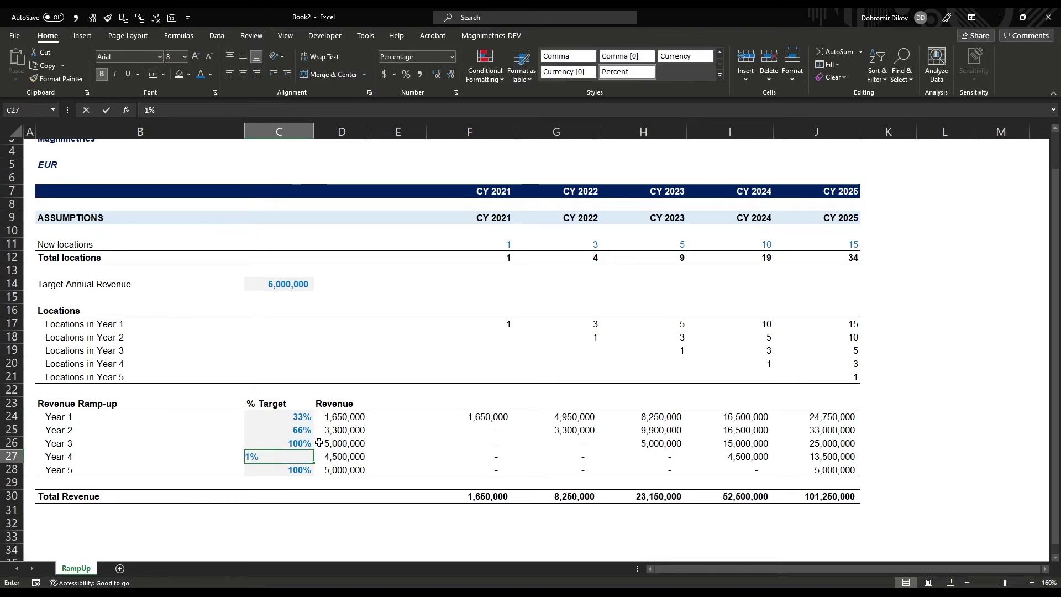
key("Return")
key("Up")
key("Up")
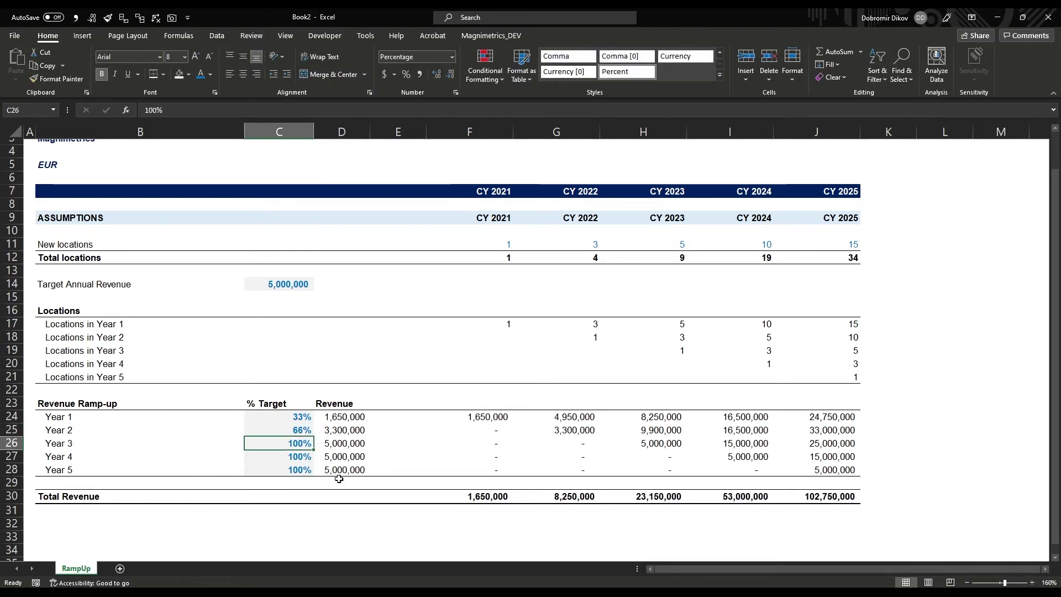
key("ctrl+z")
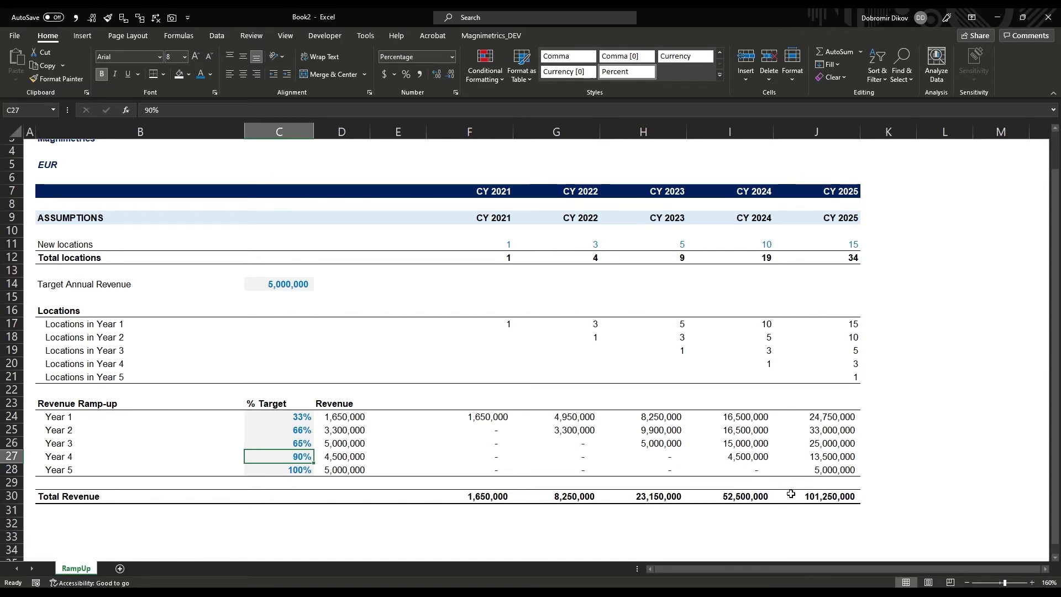
key("ctrl+z")
key("ctrl+z")
key("ctrl+z")
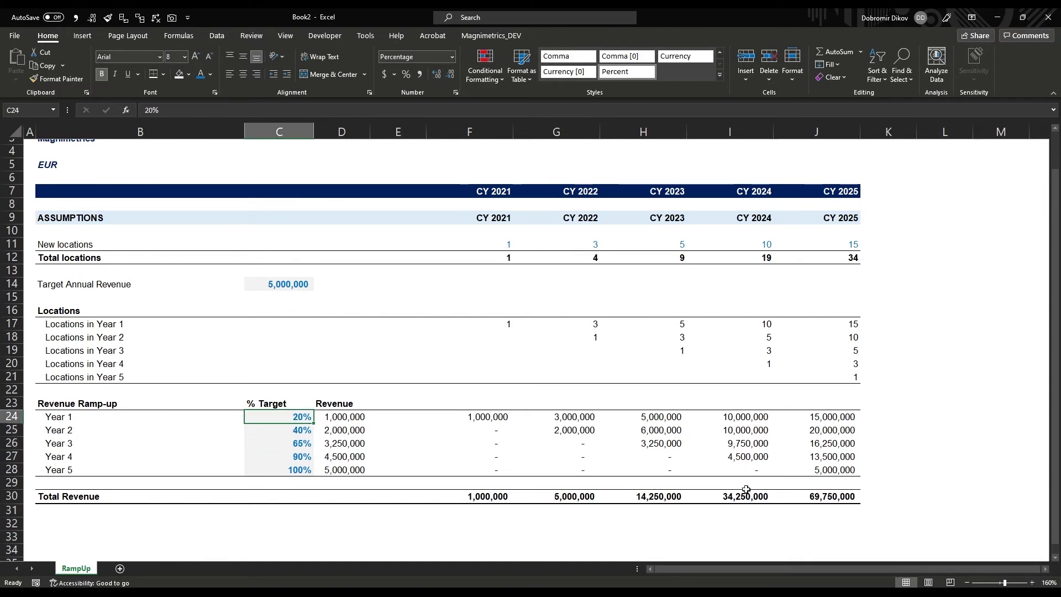
left_click(76, 526)
Copy the Revenue Ramp-up block B23:J29 and paste it at B32
scroll(251, 482, "down", 2)
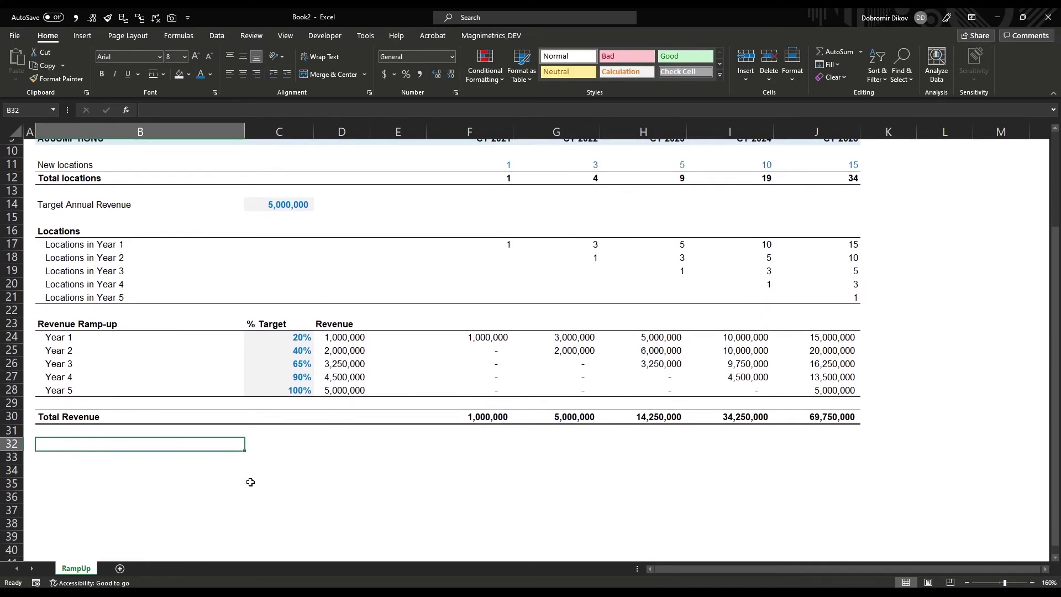
left_click_drag(77, 325, 829, 408)
key("ctrl+c")
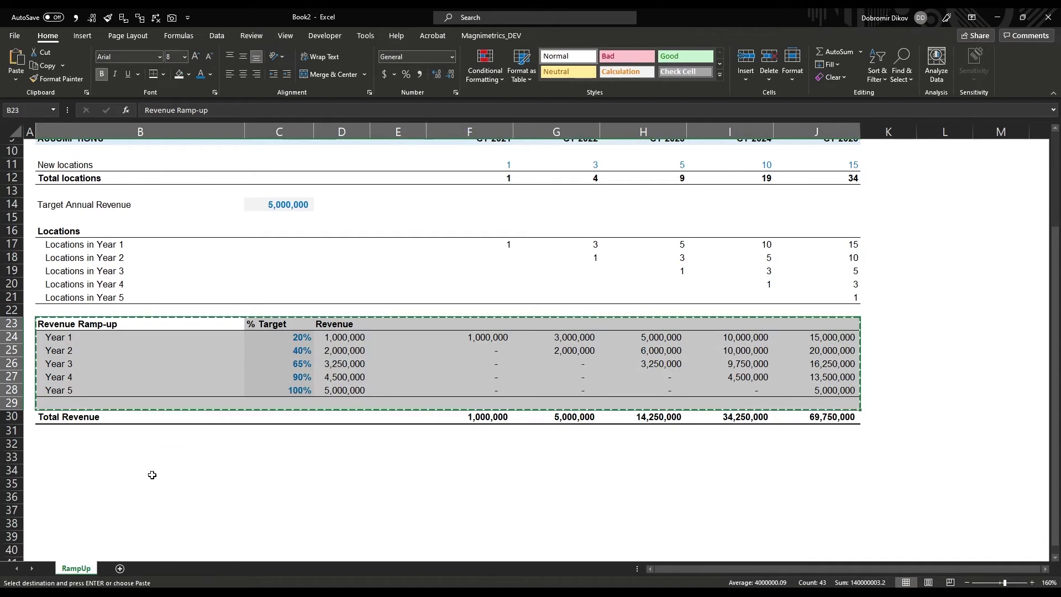
left_click(75, 442)
key("ctrl+v")
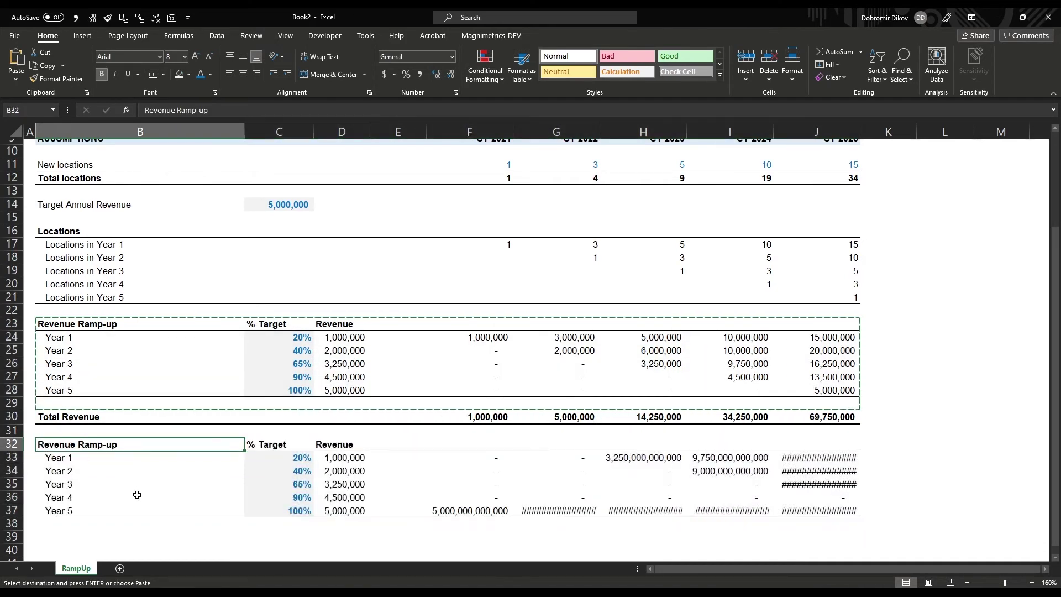
Retitle the copy 'EBITDA Ramp-up' with an 'EBITDA %' header and clear its Revenue column
type("EBITDA Ramp")
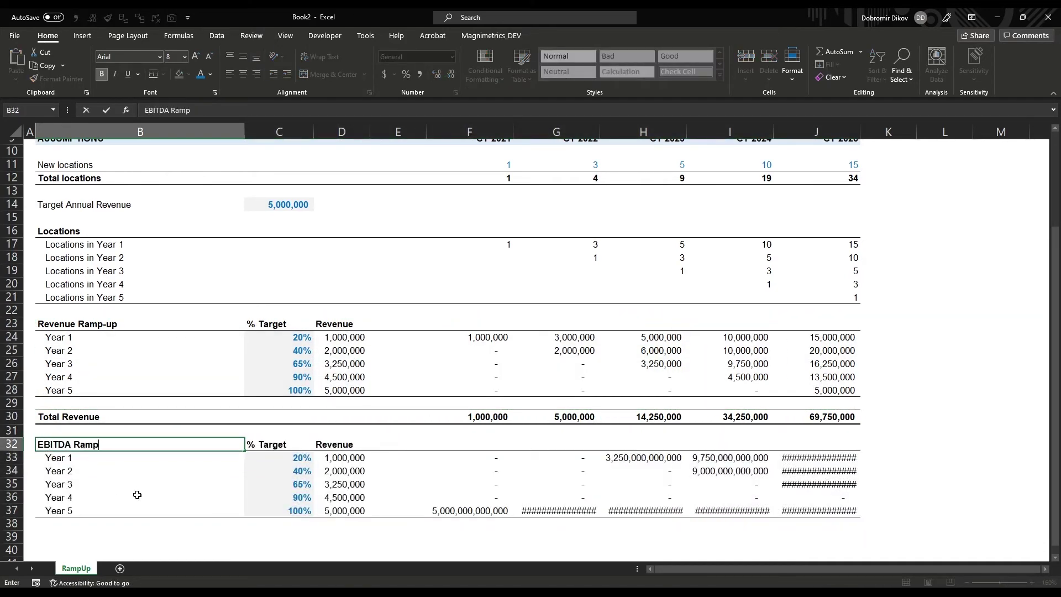
key("Return")
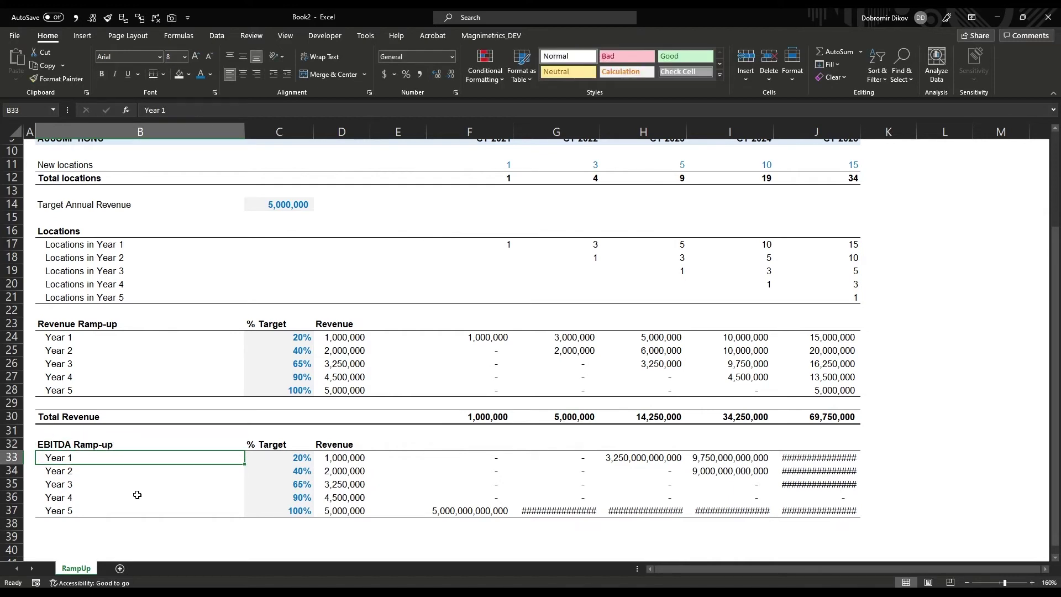
key("Right")
key("Up")
type("EBITD")
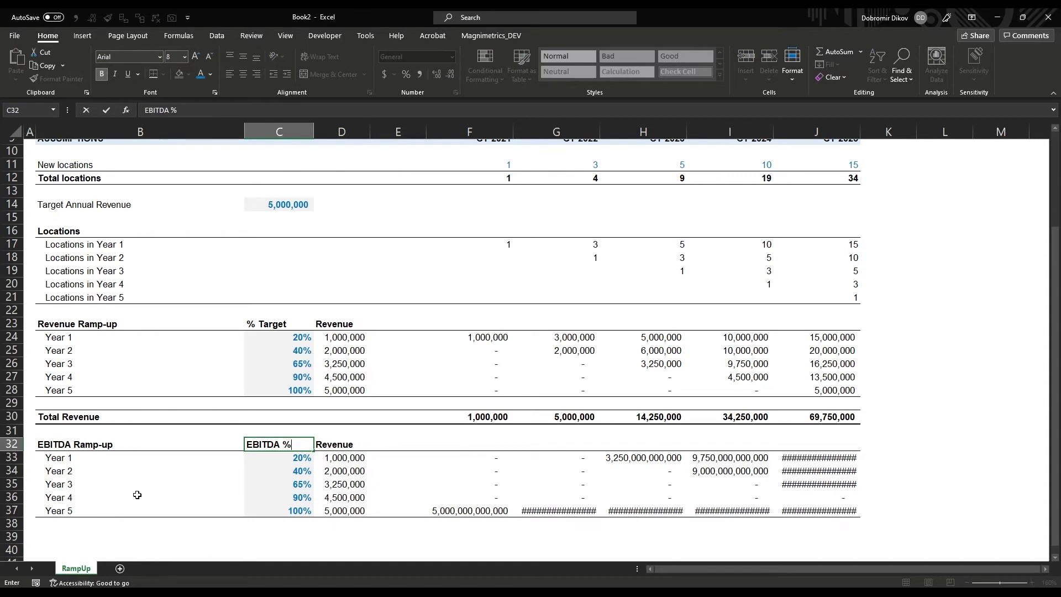
key("Right")
key("shift+Down")
key("shift+Down")
key("shift+Down")
key("shift+Down")
key("shift+Down")
key("Delete")
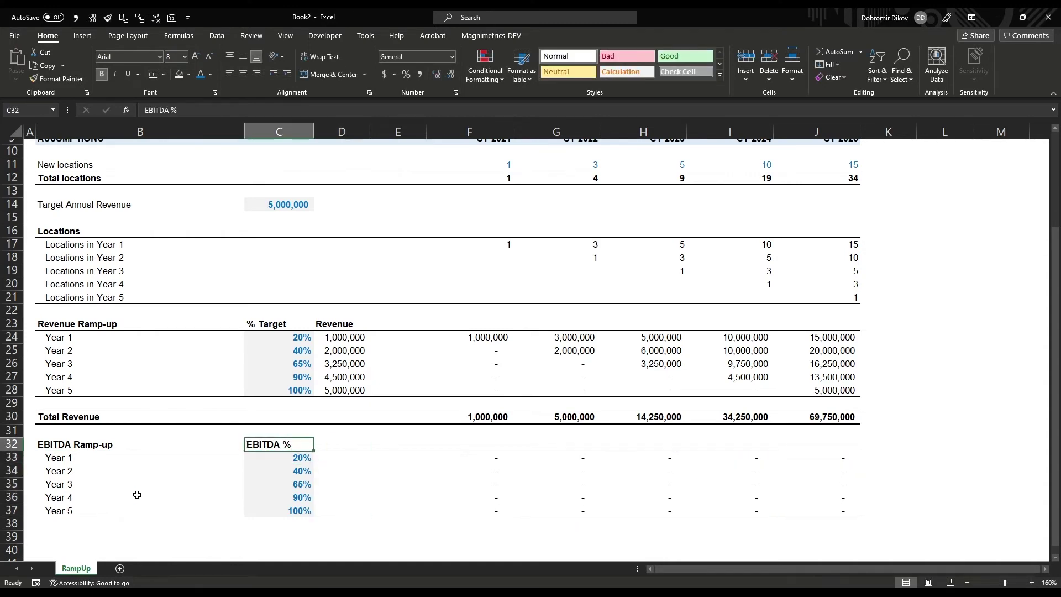
Show the five EBITDA percentages with one decimal place
key("Down")
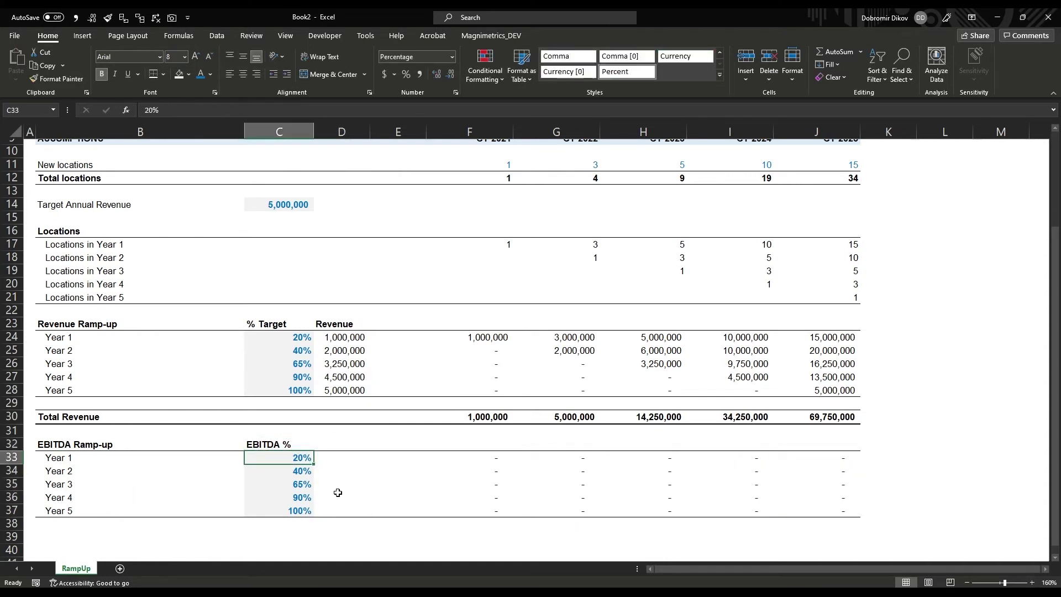
key("ctrl+shift+Down")
left_click(437, 74)
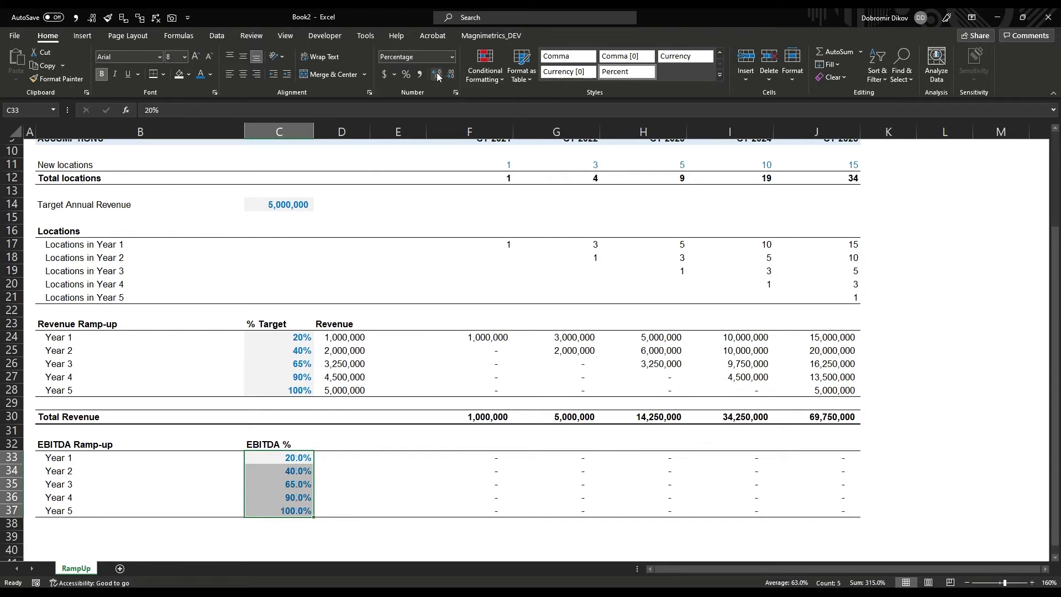
Enter EBITDA margins of 21.5%, 23%, 24.5% and 26% for Years 2–5
left_click(293, 473)
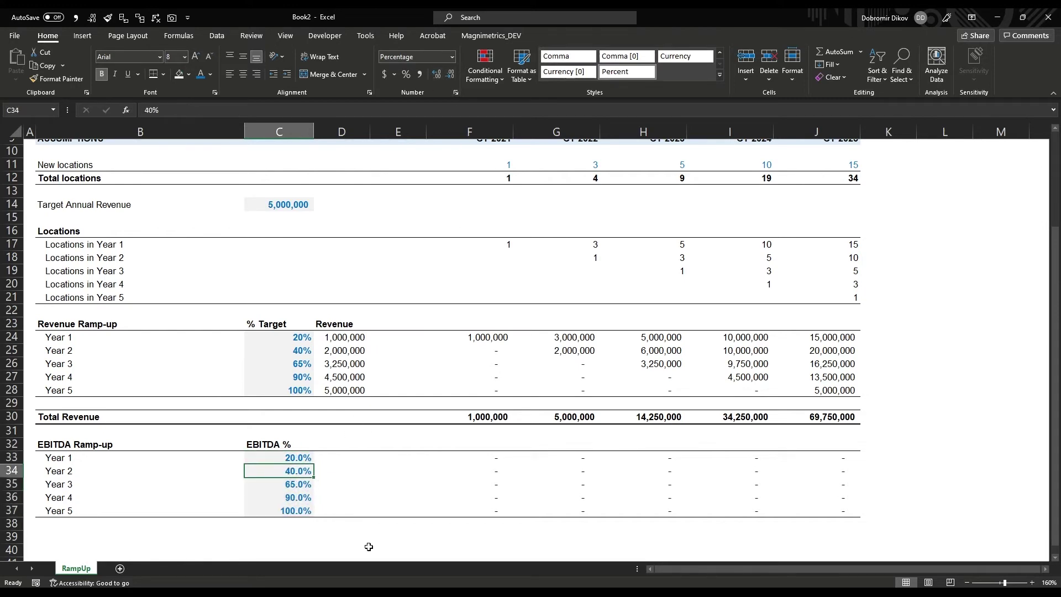
type("21.5")
key("Return")
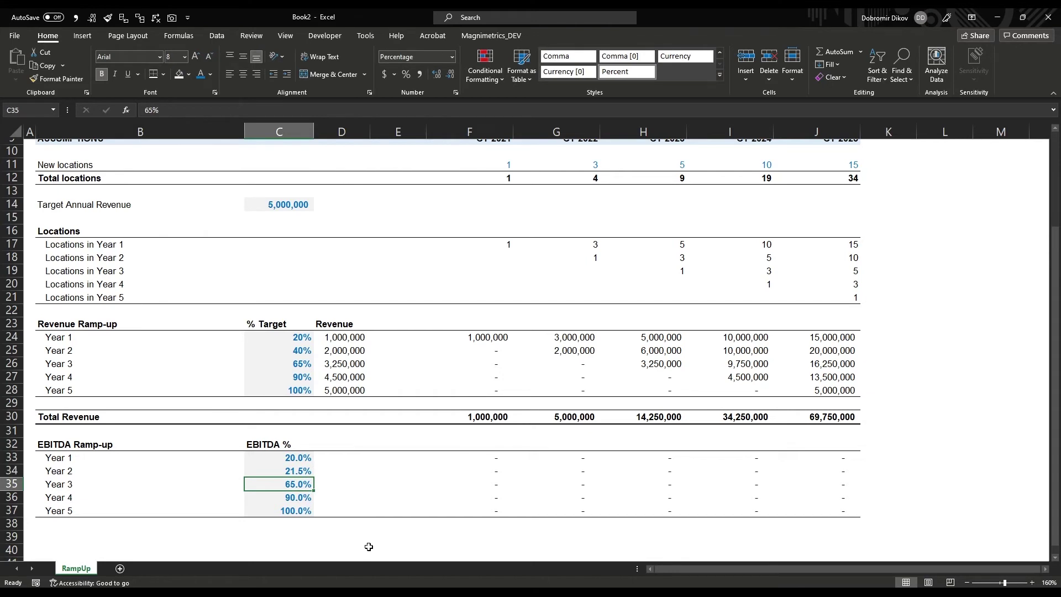
type("23")
key("Return")
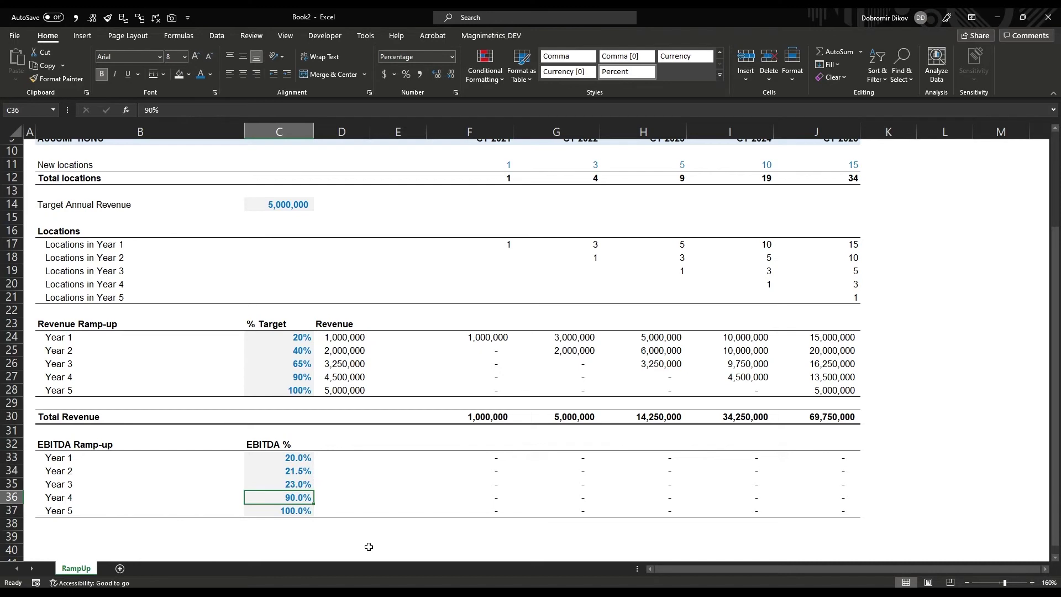
type("24.5")
key("Return")
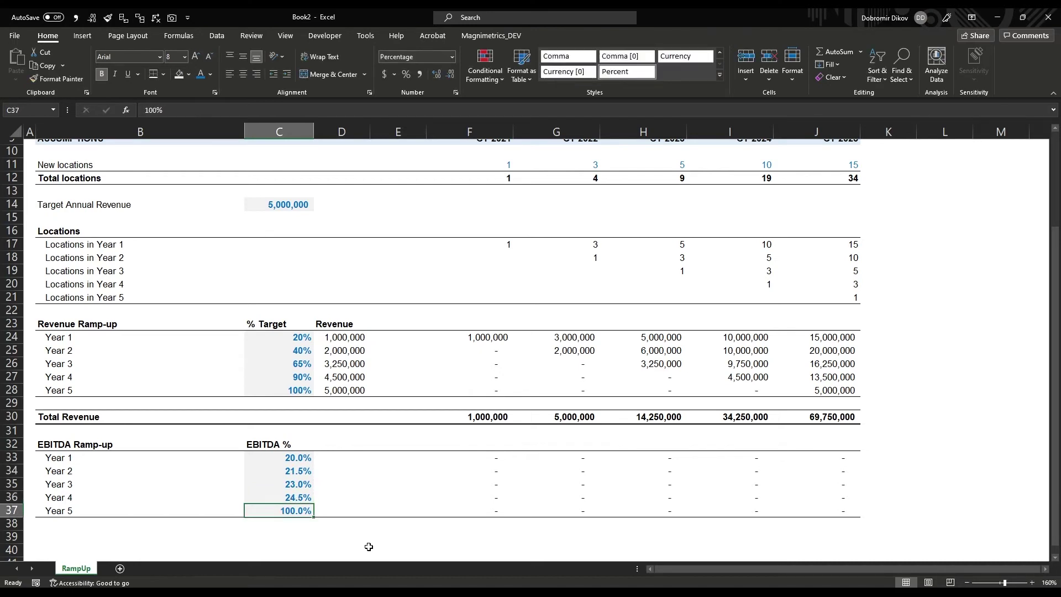
type("26")
key("Return")
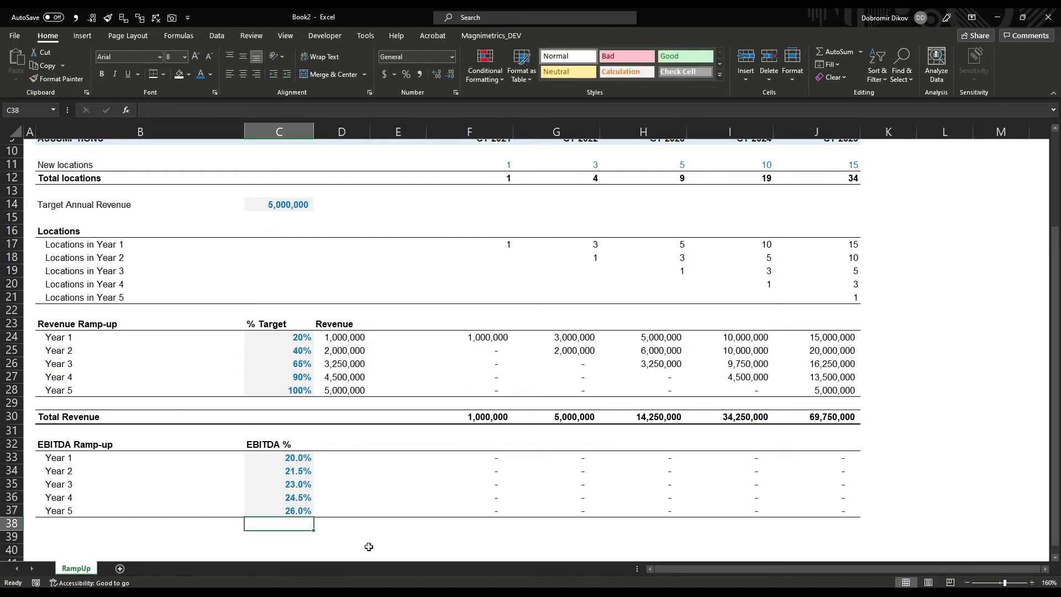
key("Up")
key("Up")
key("Up")
key("Up")
key("Down")
key("Down")
key("Down")
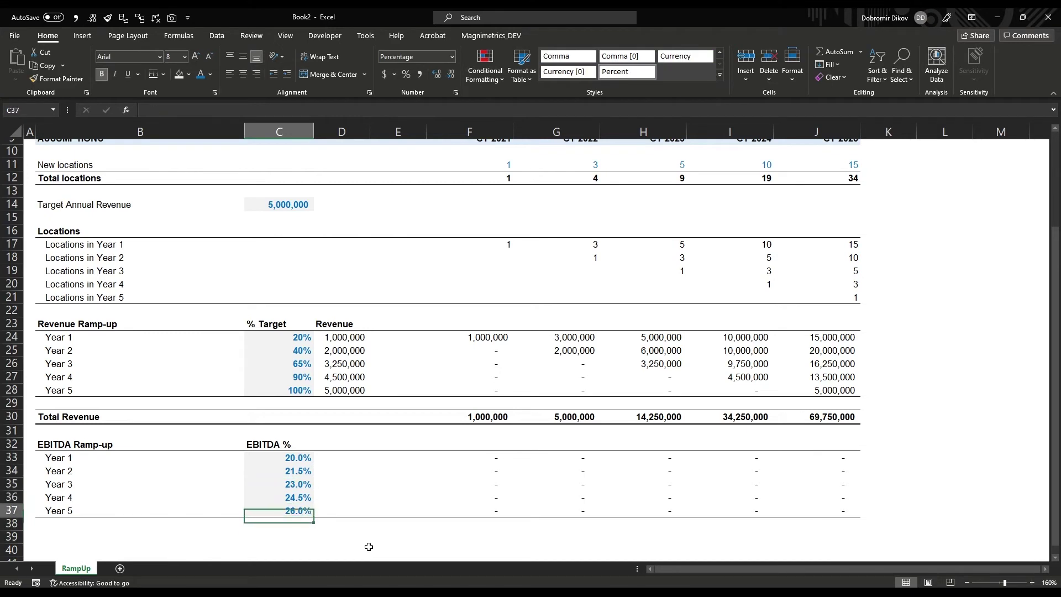
key("Up")
key("Down")
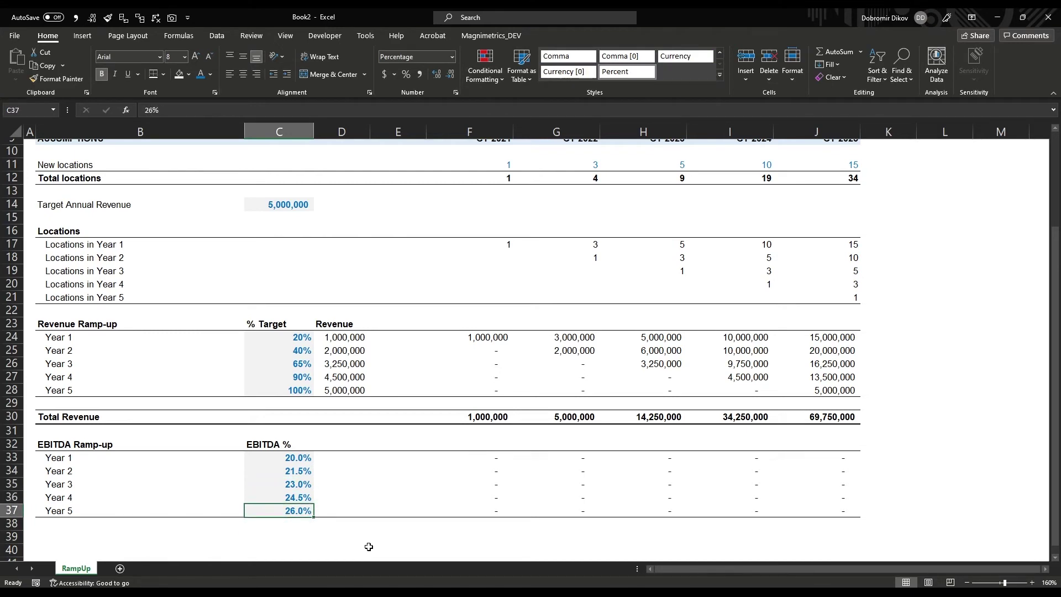
left_click(474, 460)
Enter the Year 1 CY 2021 EBITDA formula: locked EBITDA % times cohort revenue
type("=")
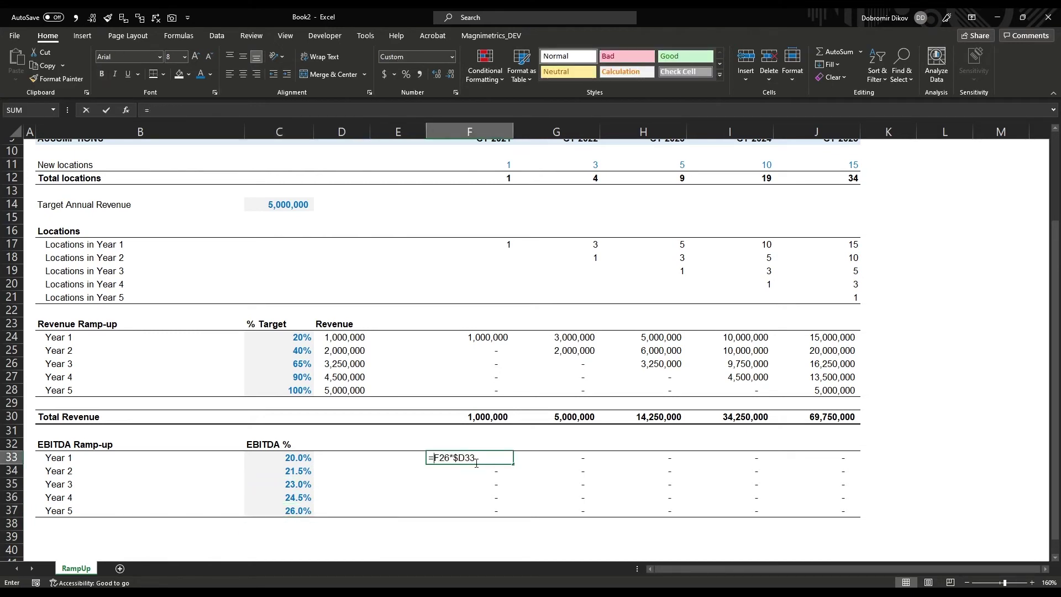
key("Left")
key("Left")
key("Left")
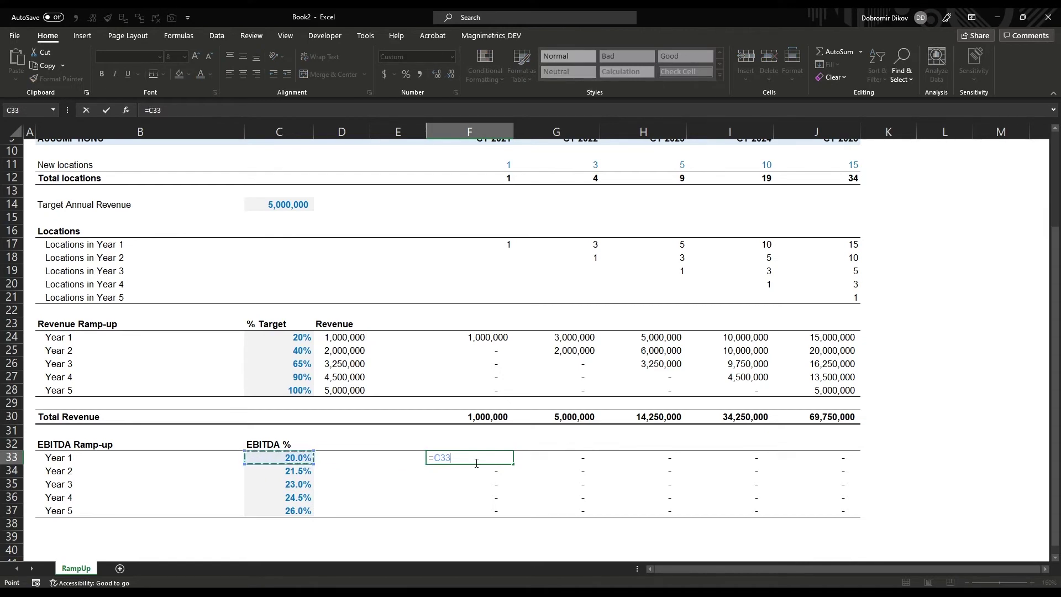
key("F4")
key("F4")
key("F4")
type("*")
key("Up")
key("Up")
key("Up")
key("Up")
key("Up")
key("Up")
key("Up")
key("Up")
key("Up")
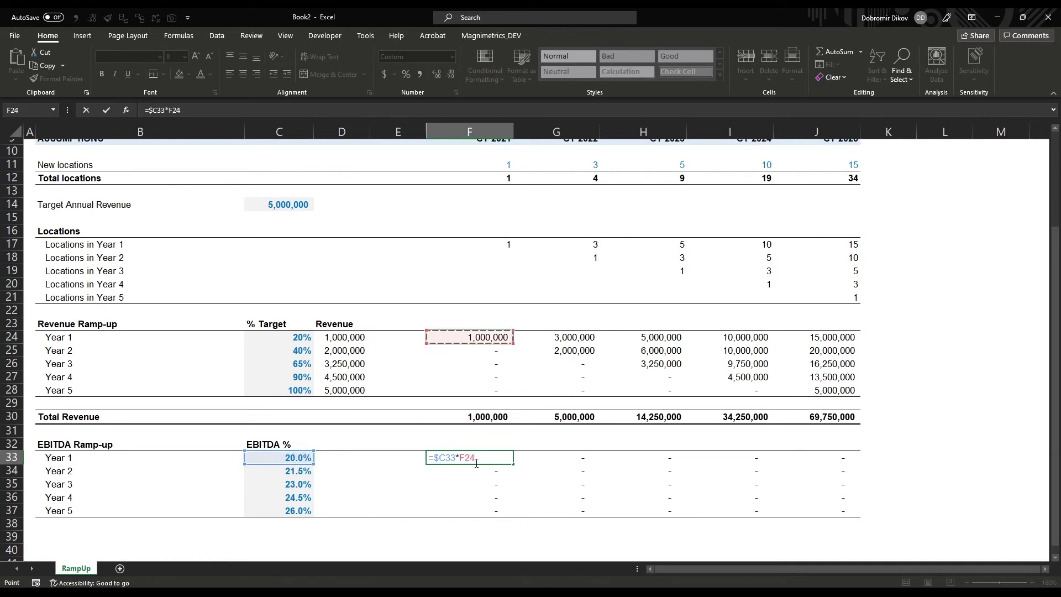
key("Return")
Fill the EBITDA formula across to CY 2025 and down to Year 5, then select the Total Revenue row
key("Up")
key("shift+Right")
key("shift+Right")
key("shift+Right")
key("shift+Right")
key("ctrl+r")
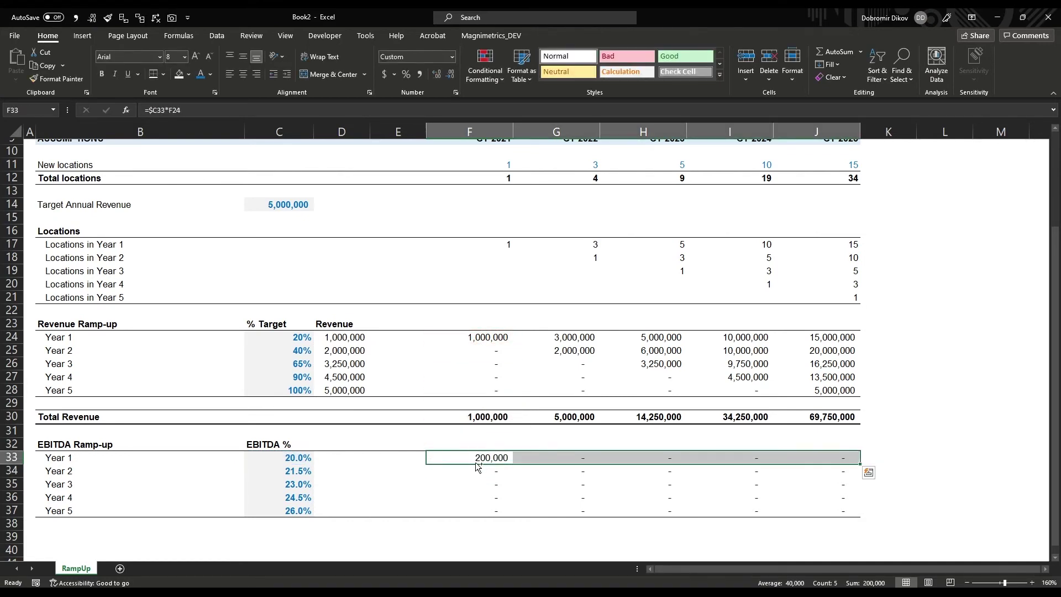
key("shift+Down")
key("shift+Down")
key("shift+Down")
key("shift+Down")
key("ctrl+d")
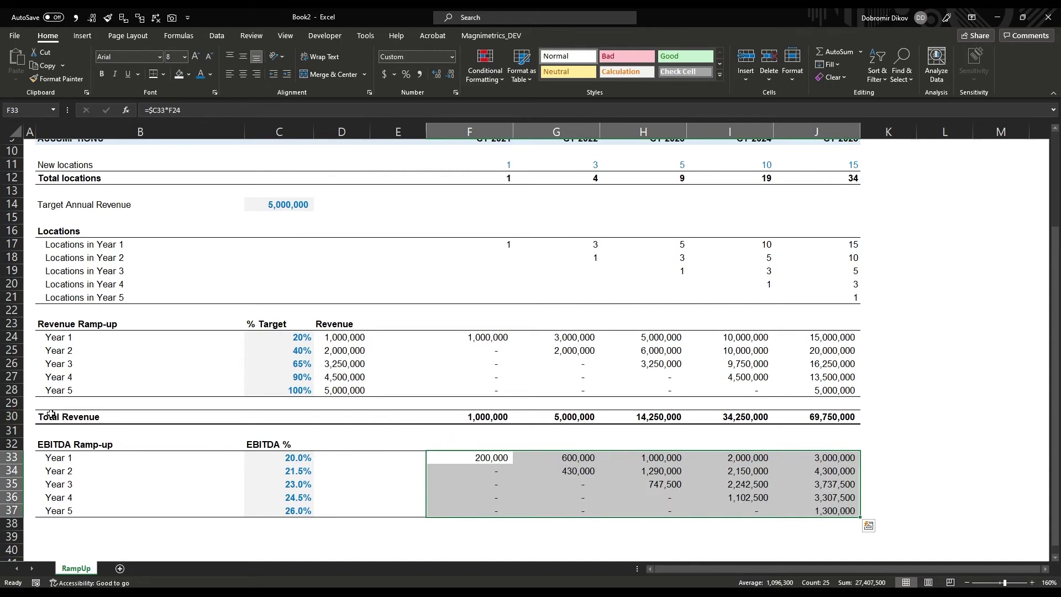
left_click_drag(49, 414, 826, 418)
Paste the Total Revenue row into row 39 and relabel it 'Total EBITDA'
key("ctrl+c")
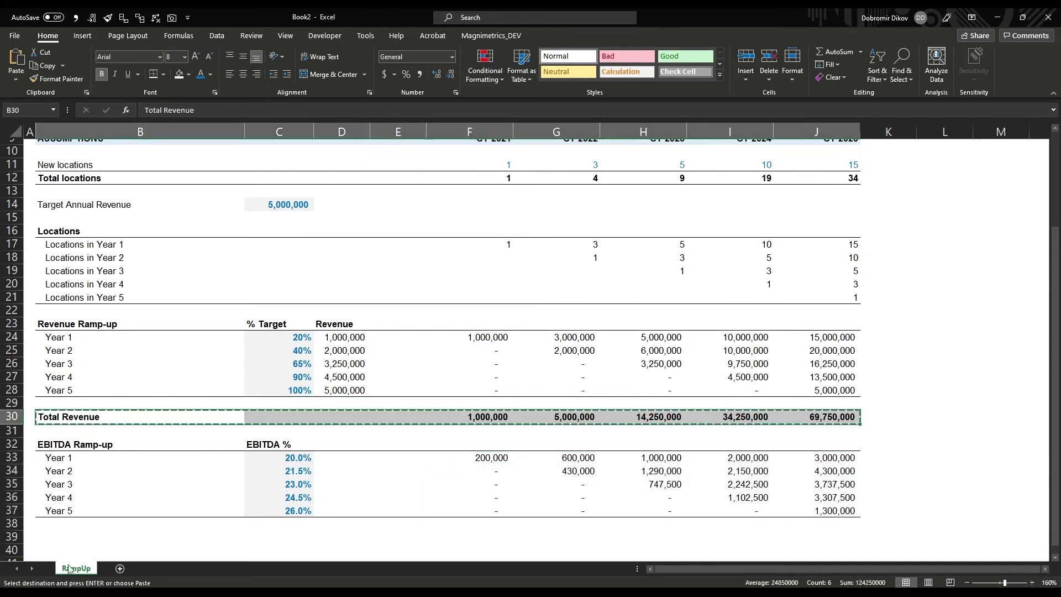
left_click(70, 540)
key("ctrl+v")
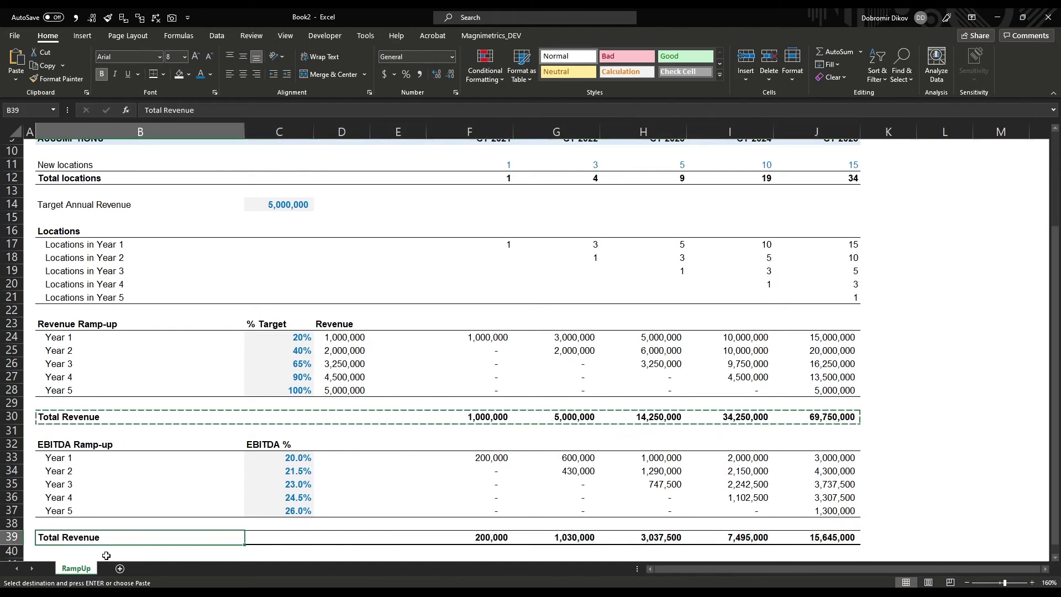
type("Total EBITAD")
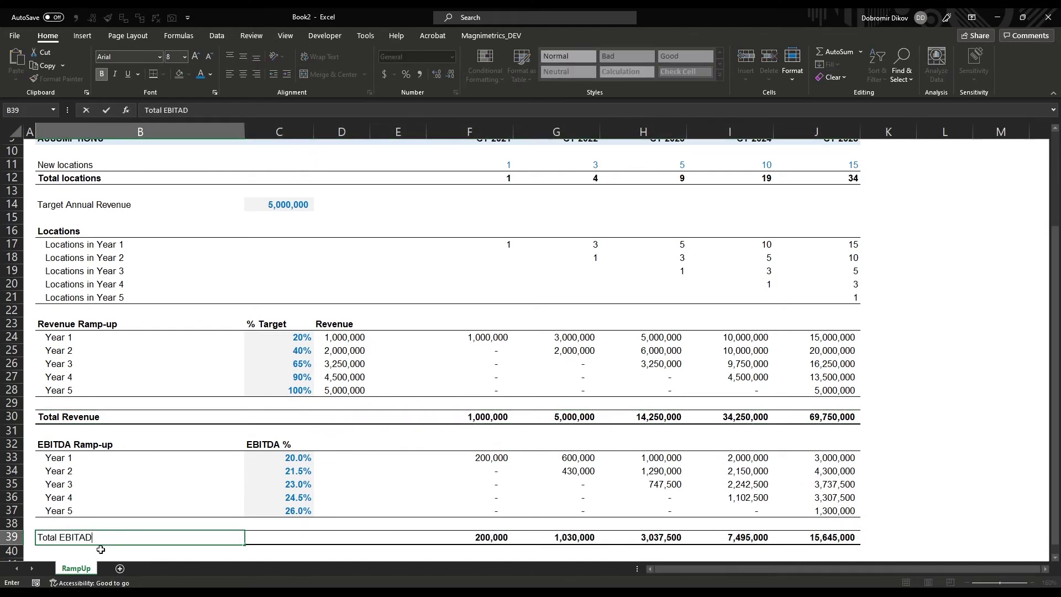
key("Return")
key("Up")
key("Up")
key("Up")
key("Down")
key("Down")
key("F2")
key("BackSpace")
key("BackSpace")
type("DA")
key("Return")
Verify the SUM formula in H39 of the Total EBITDA row
key("Up")
key("Right")
key("Right")
key("Right")
key("Right")
key("Right")
key("Right")
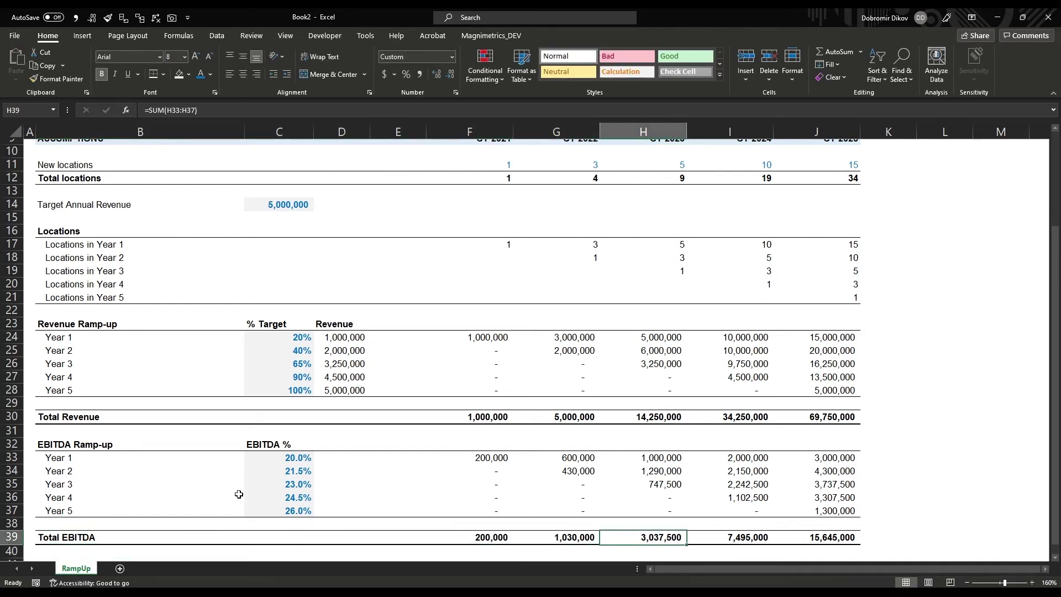
key("F2")
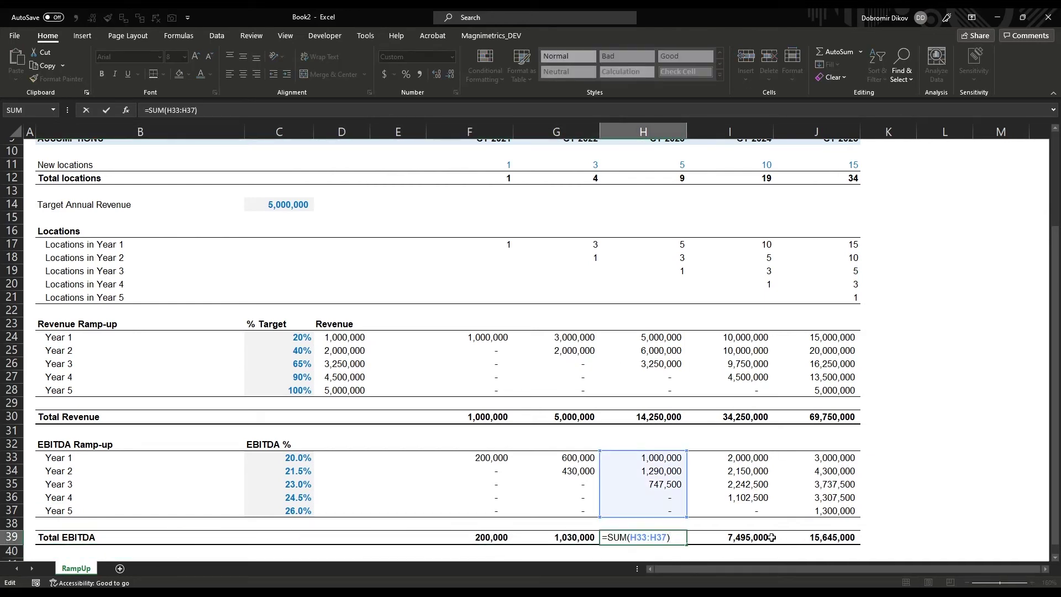
key("Escape")
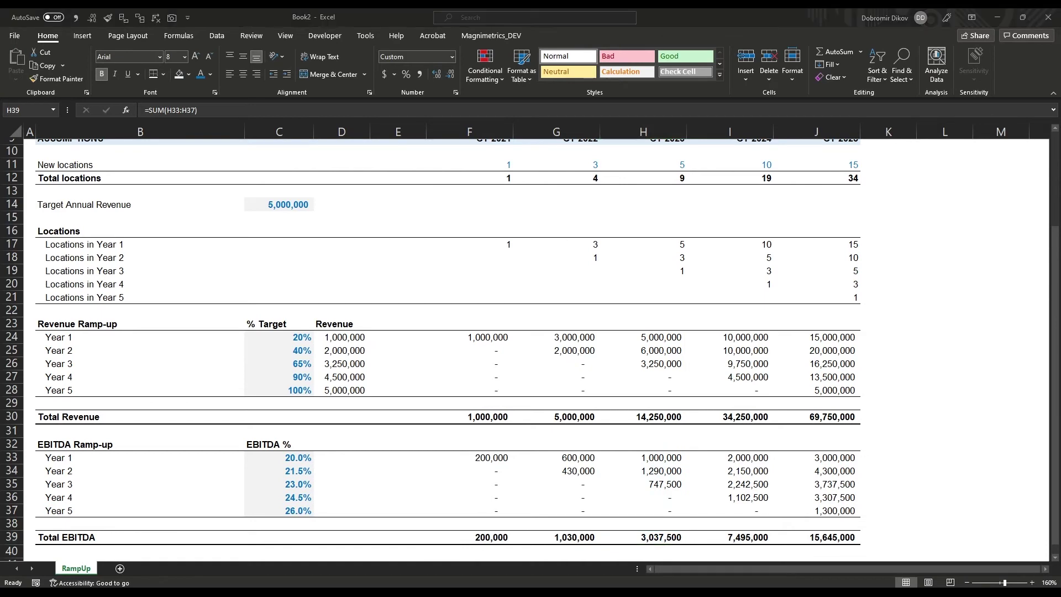
scroll(563, 492, "down", 2)
left_click(72, 471)
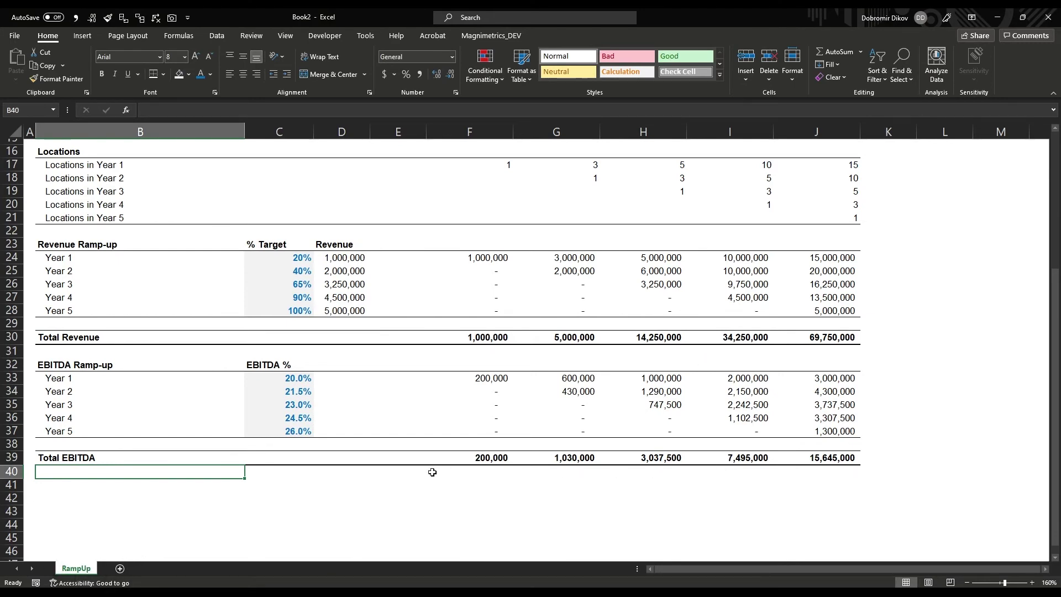
Enter the blended margin =F39/F30 in F40 as an italic, one-decimal percentage
left_click(463, 476)
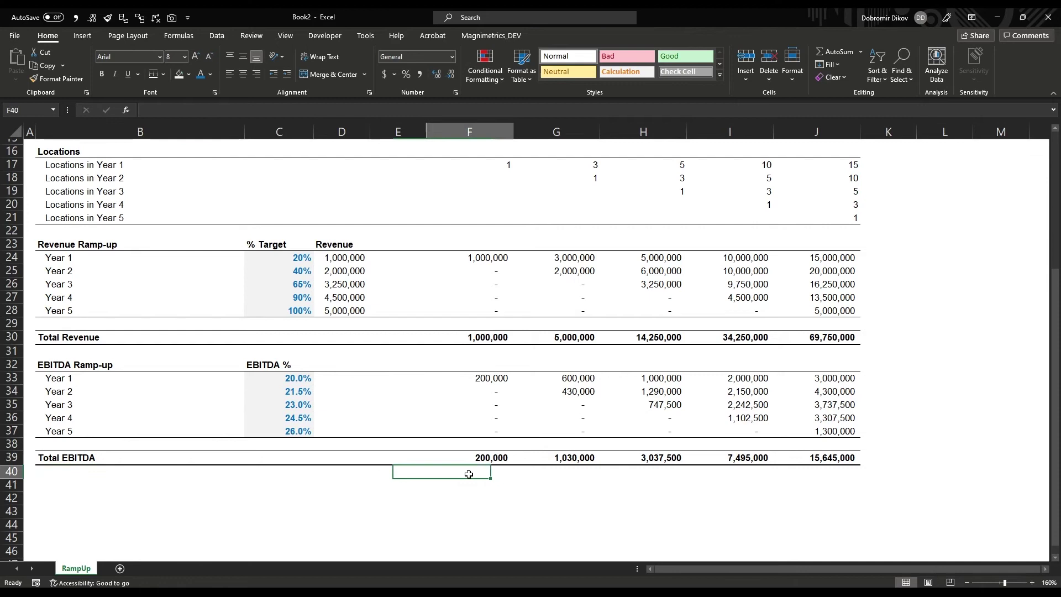
type("=")
key("Up")
type("/")
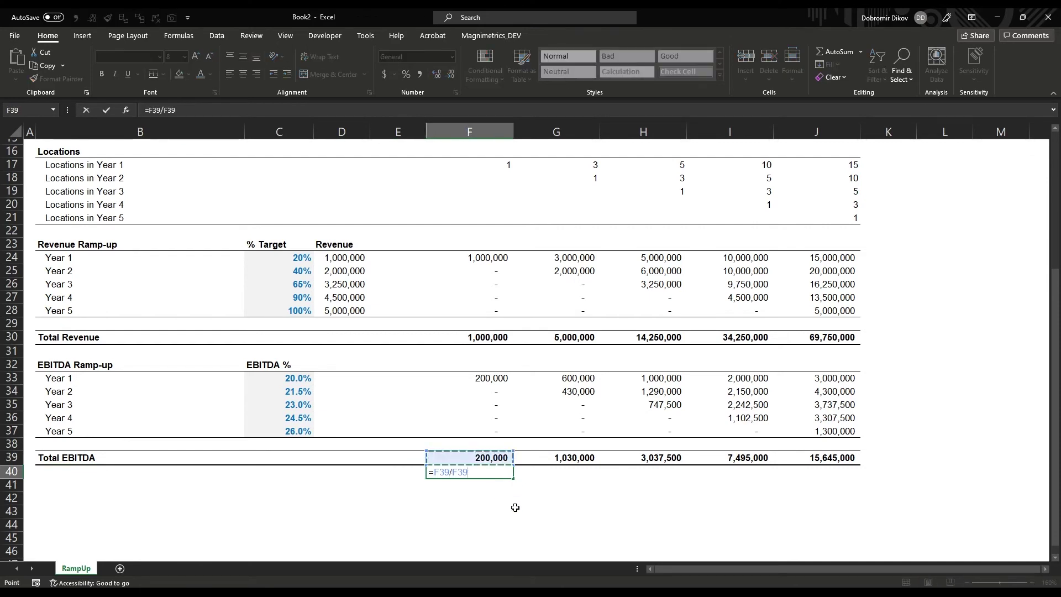
key("Up")
key("Up")
key("Up")
key("Up")
key("Up")
key("Up")
key("Up")
key("Up")
key("Up")
key("Up")
key("ctrl+Return")
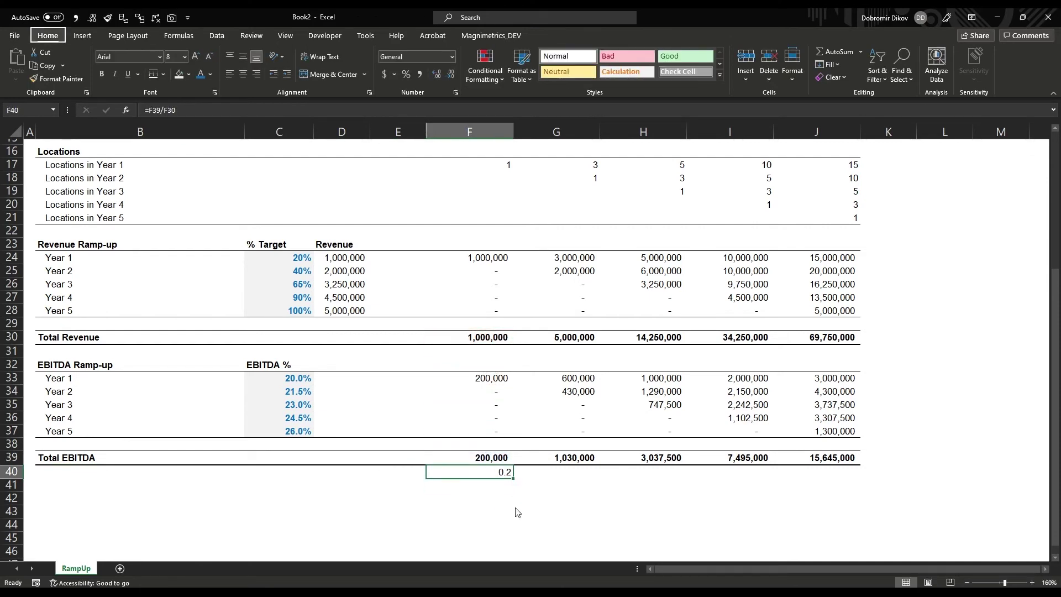
key("ctrl+shift+5")
key("alt+h")
key("0")
key("ctrl+i")
Copy the margin across to J40, giving 20.0%, 20.6%, 21.3%, 21.9% and 22.4%
key("shift+Right")
key("shift+Right")
key("shift+Right")
key("shift+Right")
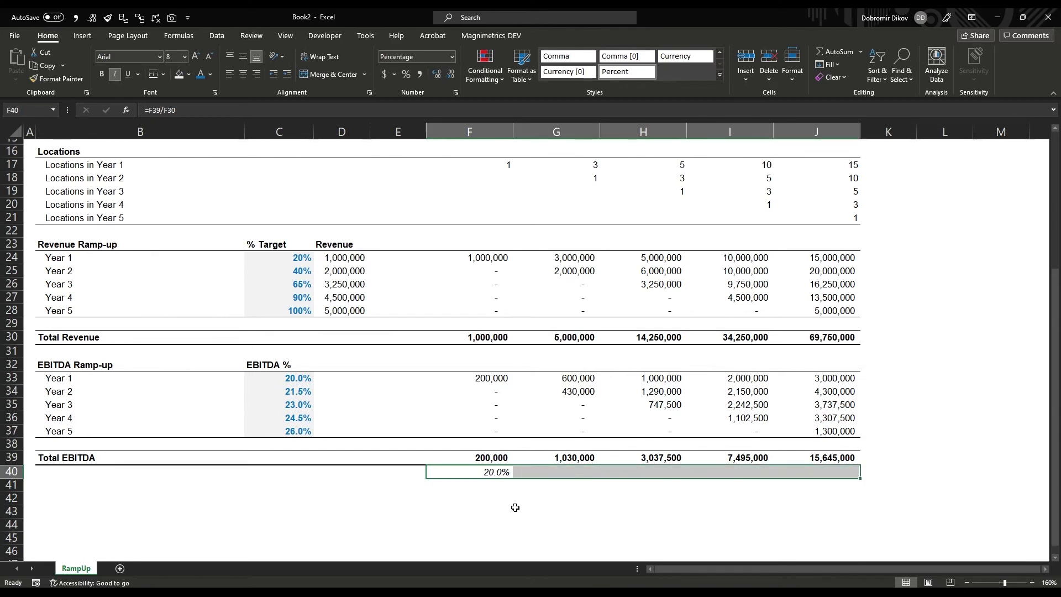
key("ctrl+r")
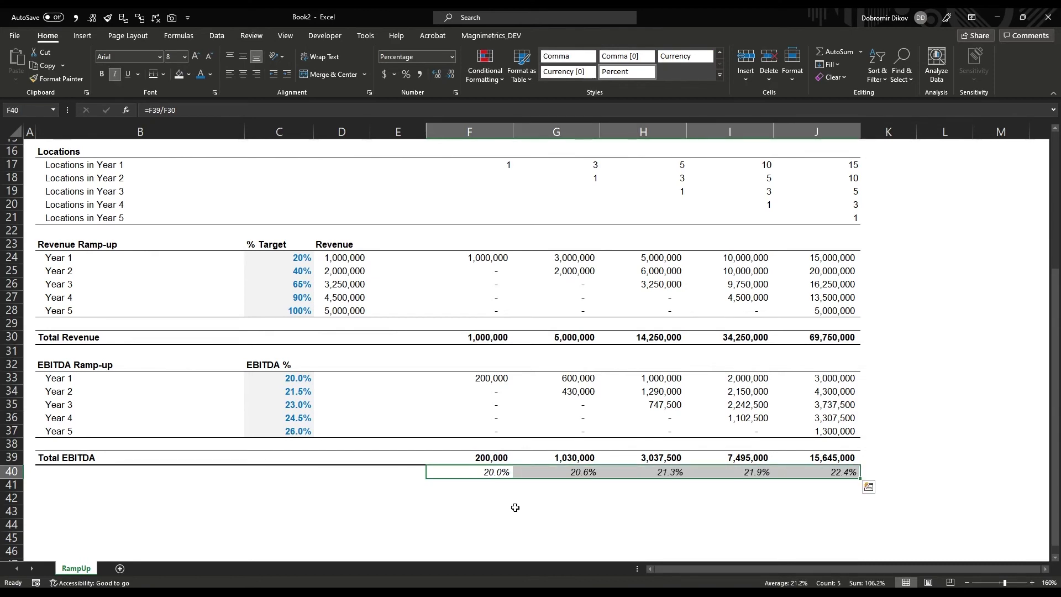
key("Left")
key("Right")
key("Right")
key("Right")
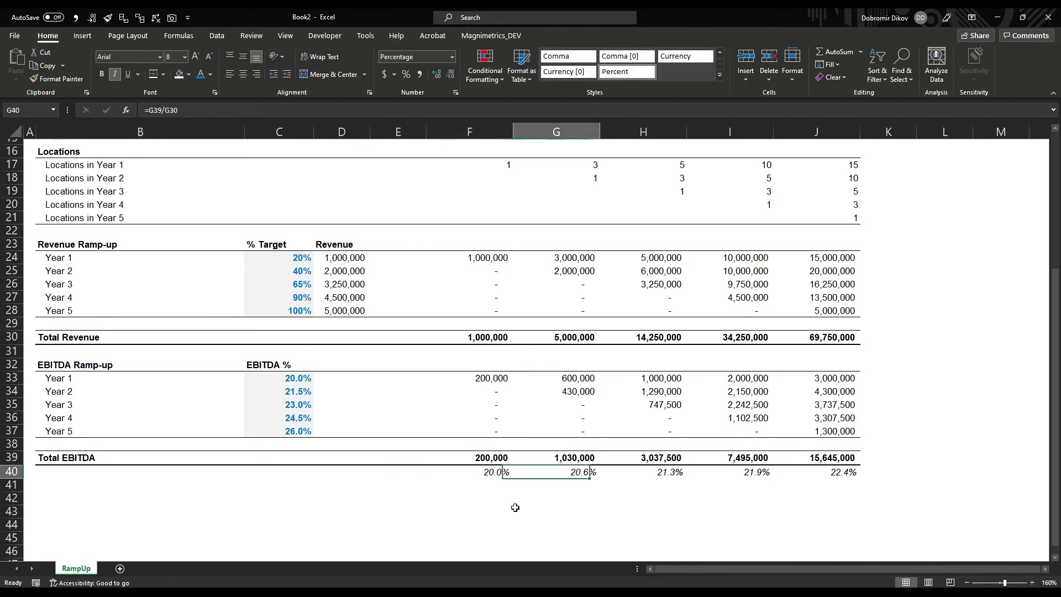
key("Right")
key("Right")
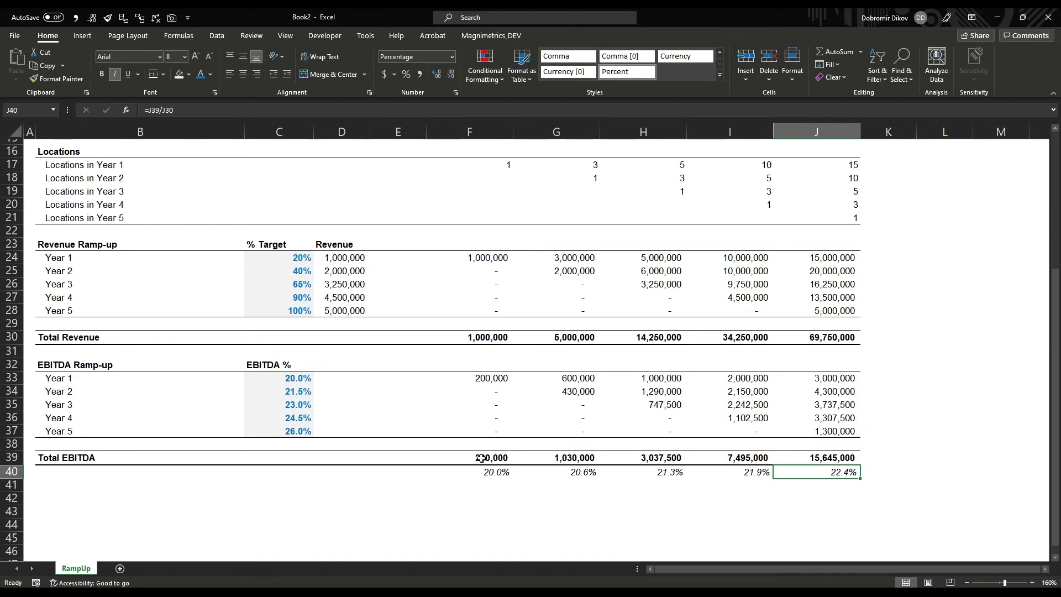
mouse_move(306, 434)
left_mouse_down()
mouse_move(298, 407)
mouse_move(298, 432)
left_mouse_up()
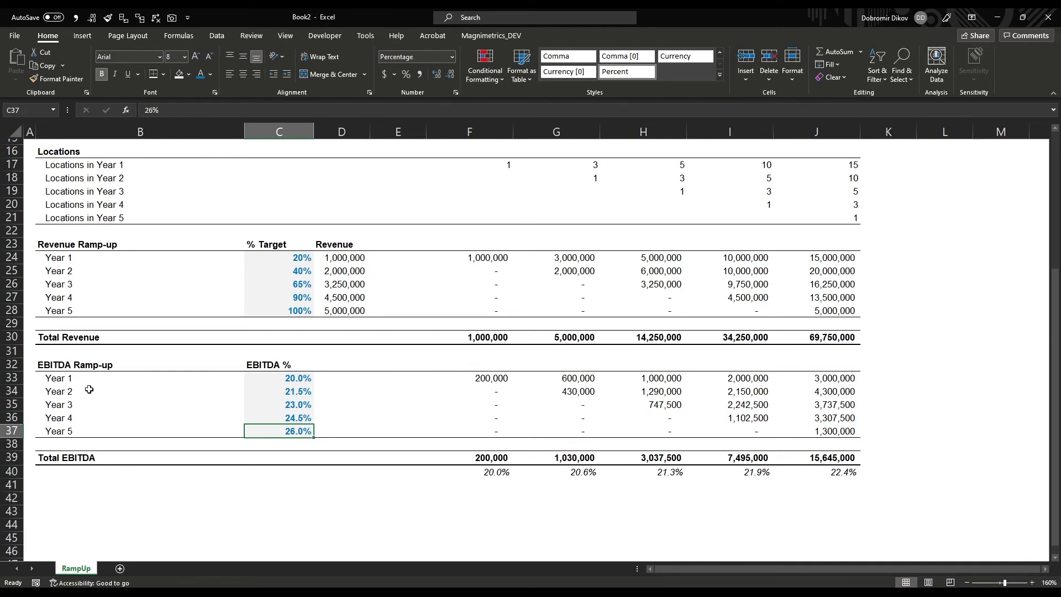
left_click(482, 378)
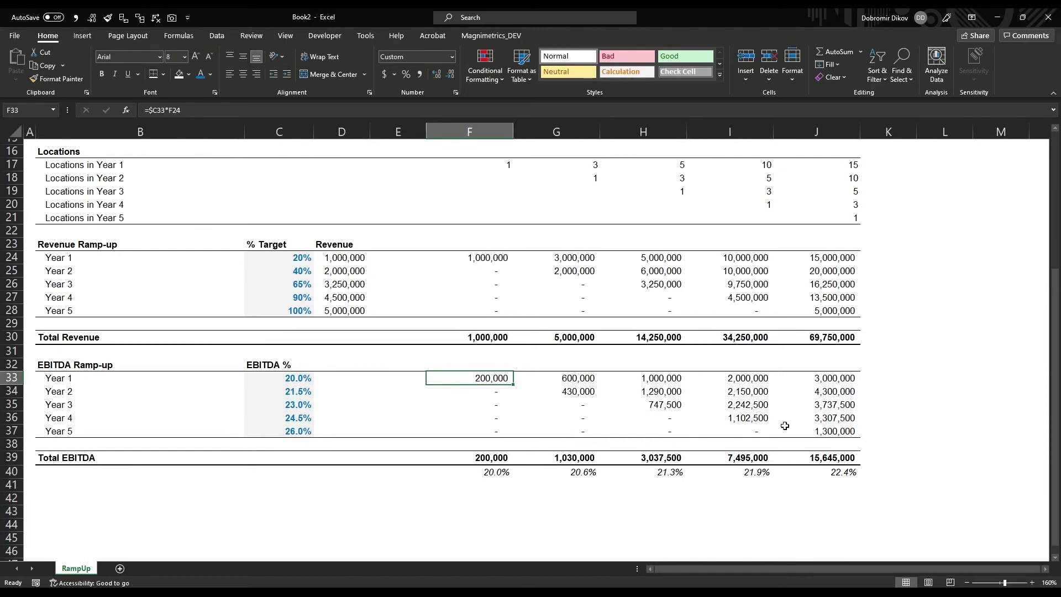
left_click(825, 418)
key("shift+Up")
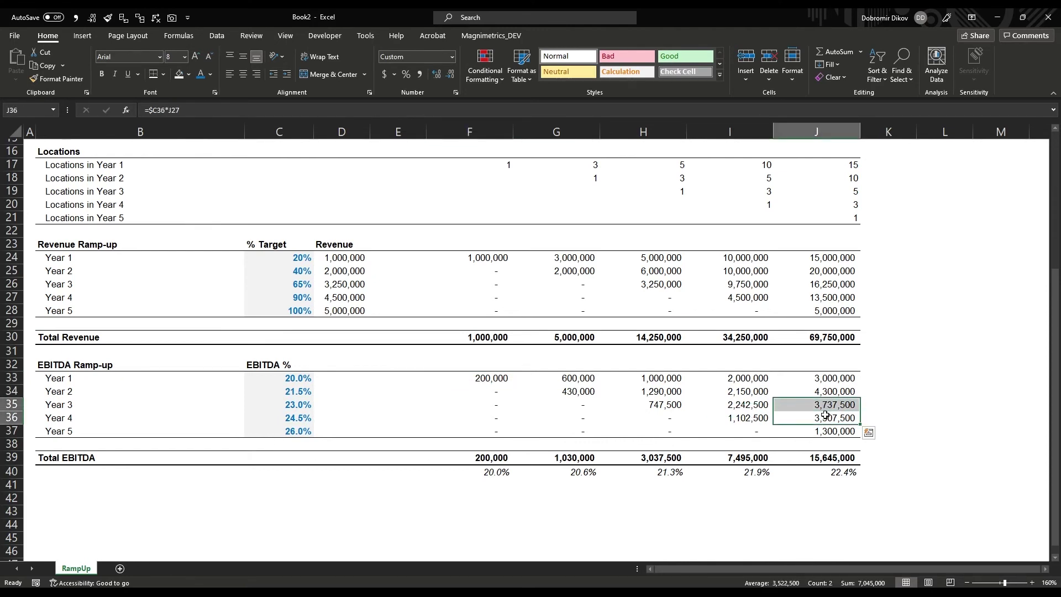
left_click(820, 419)
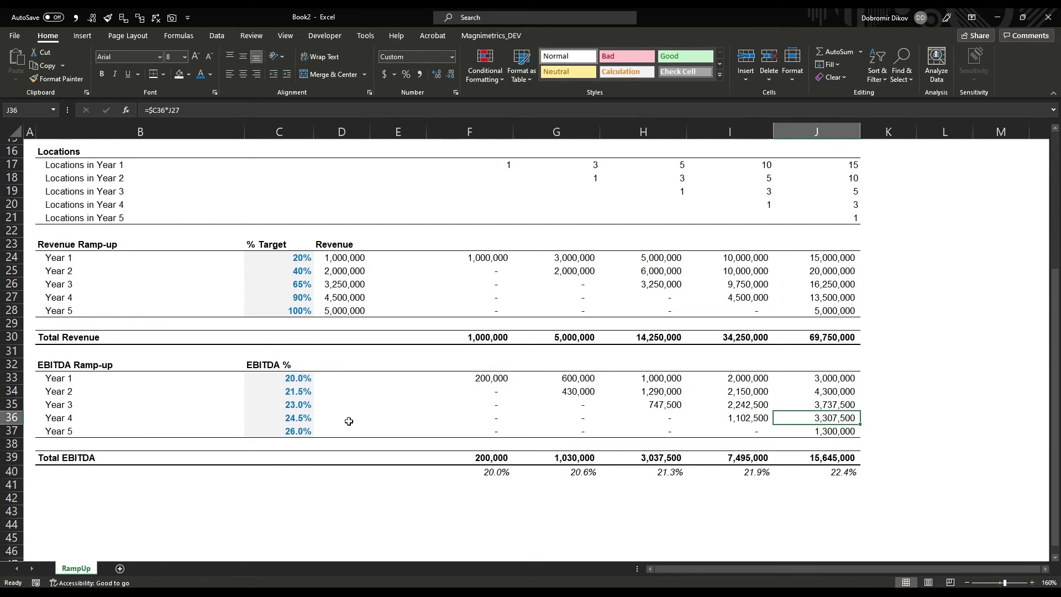
left_click(829, 471)
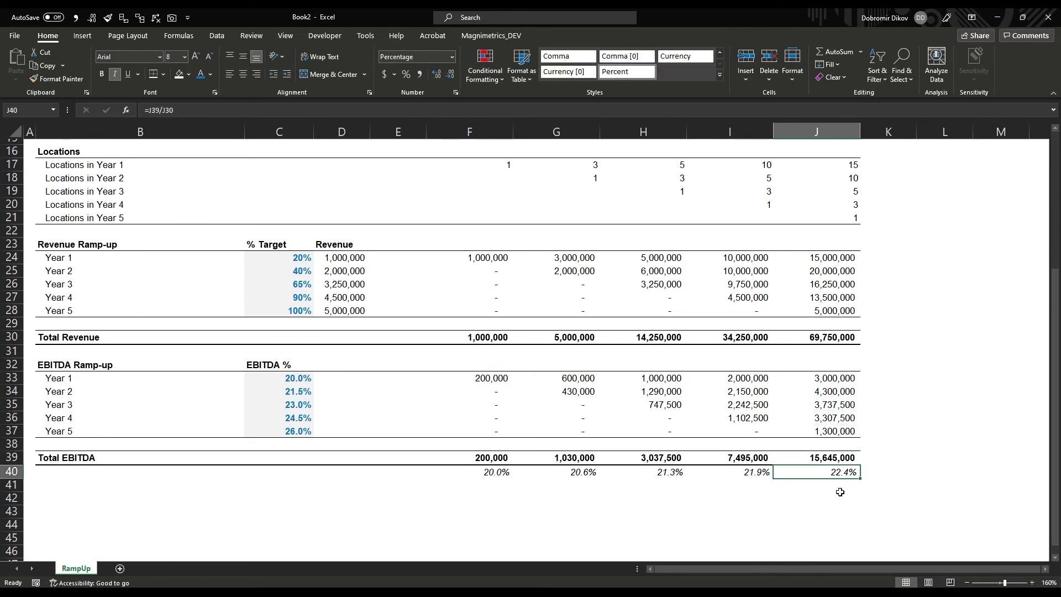
scroll(644, 436, "up", 1)
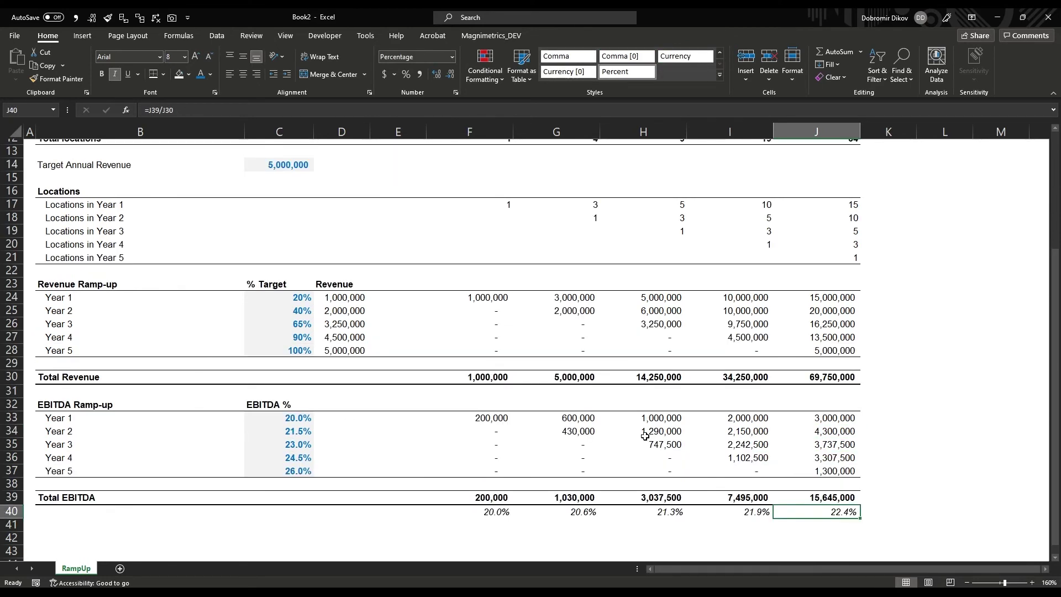
scroll(481, 445, "up", 1)
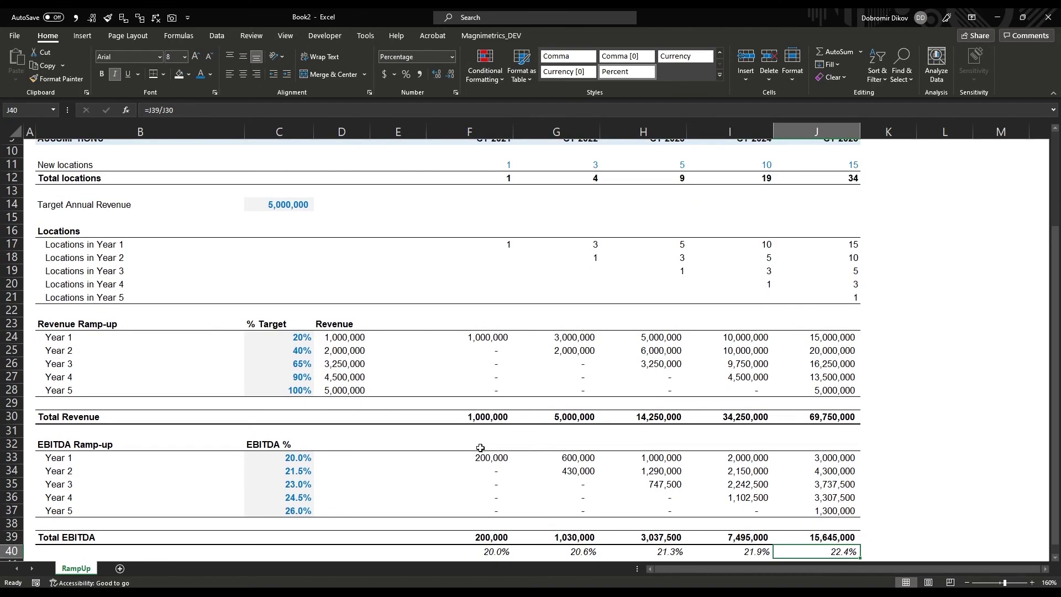
scroll(480, 448, "up", 3)
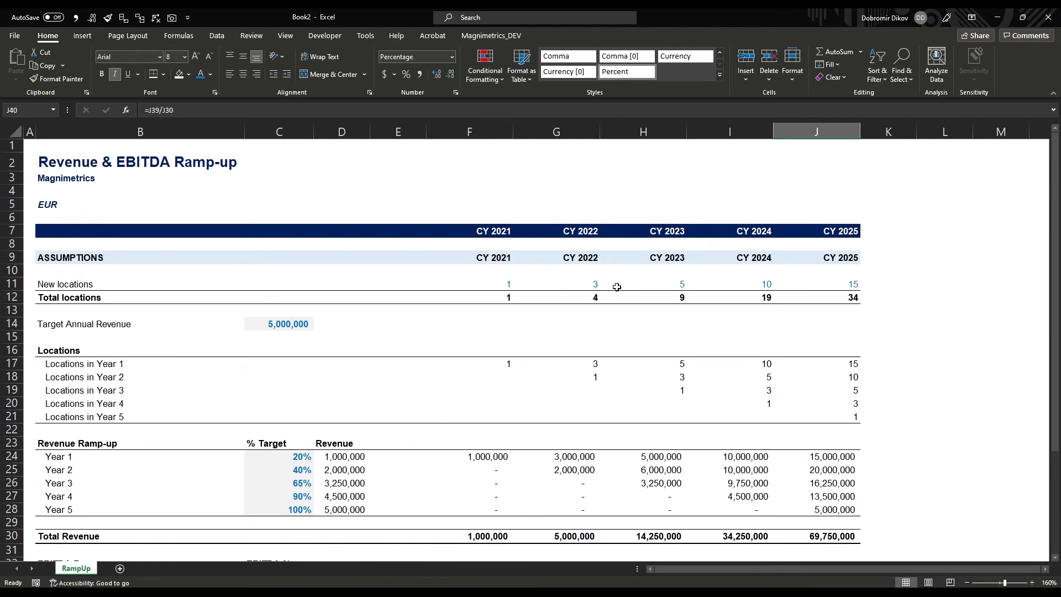
scroll(617, 335, "down", 3)
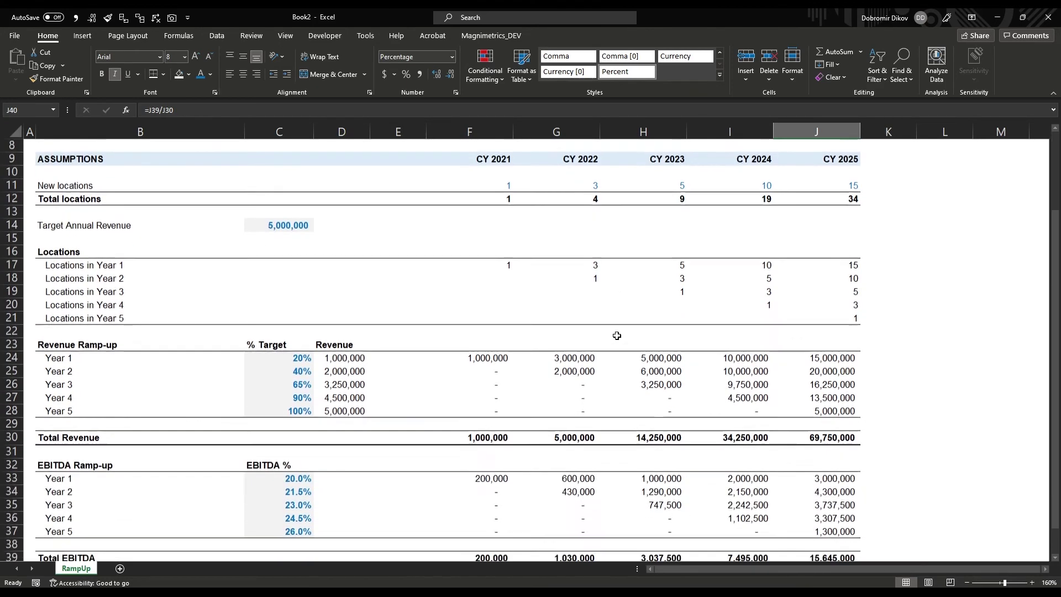
scroll(617, 336, "down", 2)
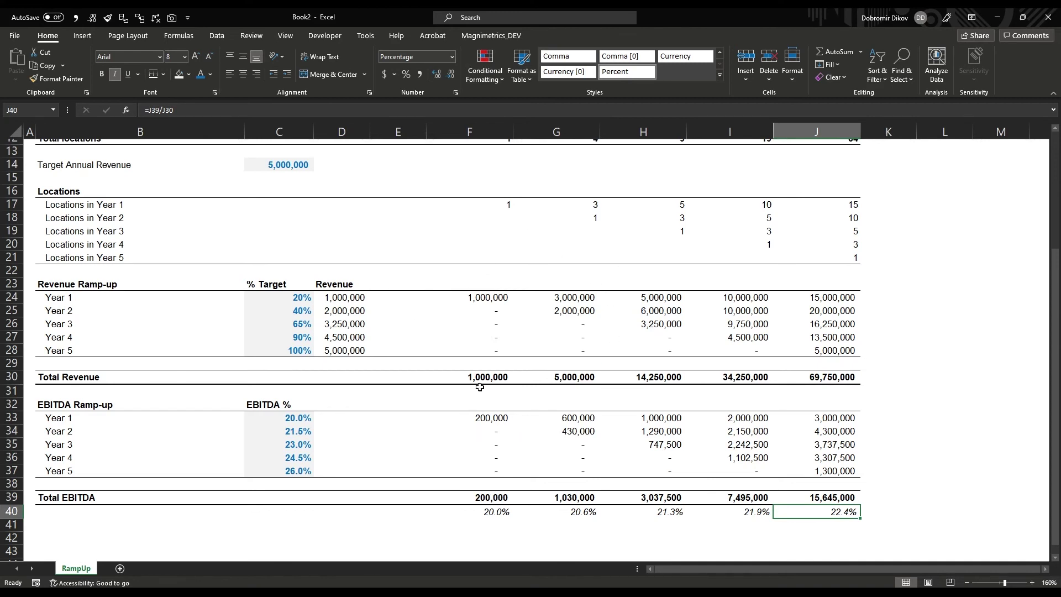
scroll(500, 395, "up", 4)
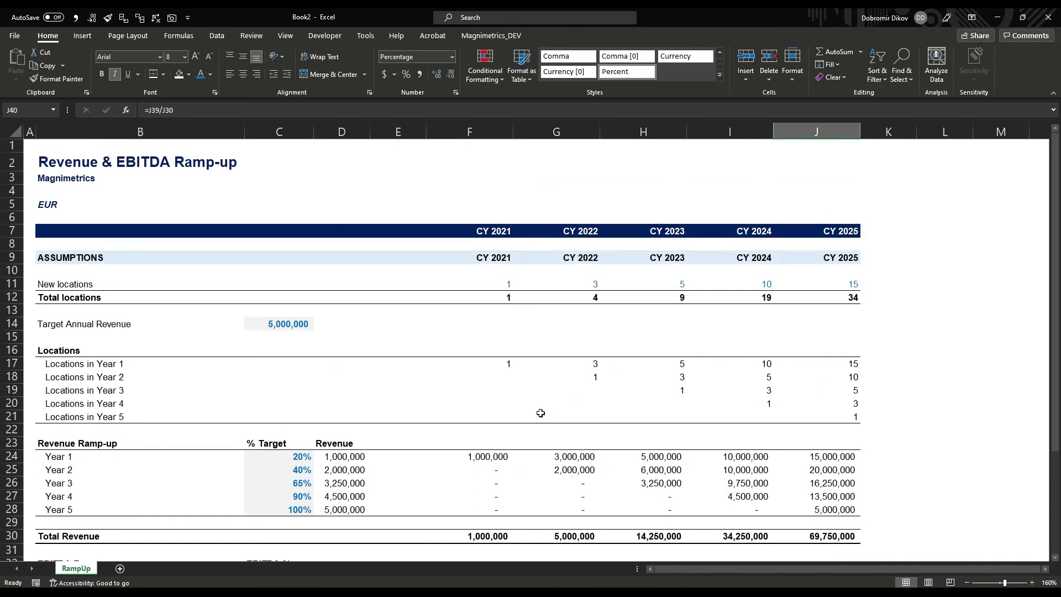